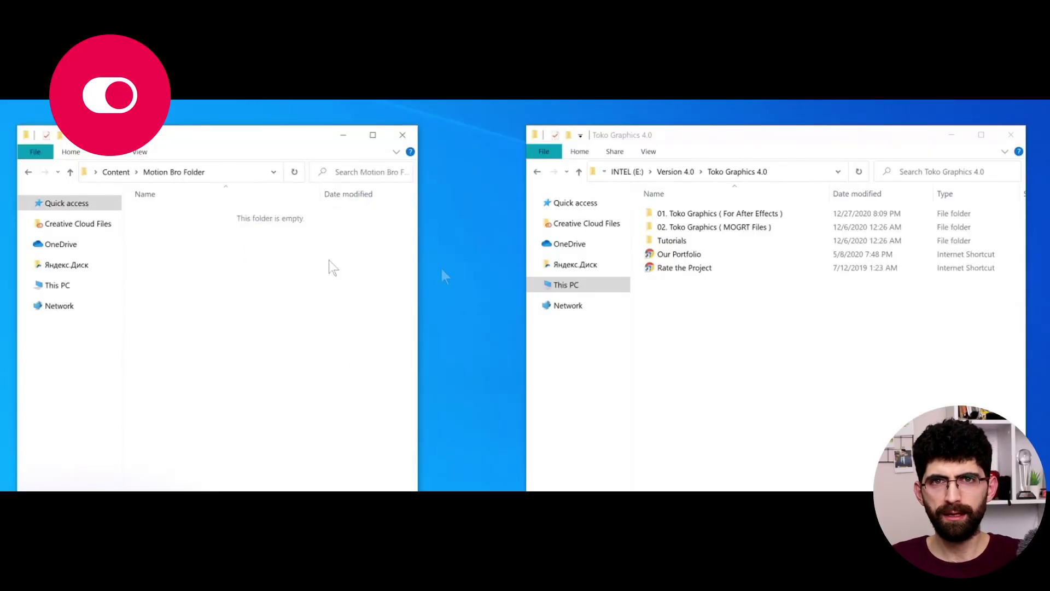
Step: Paste the Toko Graphics 4.0 folder from '01. Toko Graphics ( For After Effects )' into Motion Bro Folder
{"action": "double_click", "coordinate": [684, 213]}
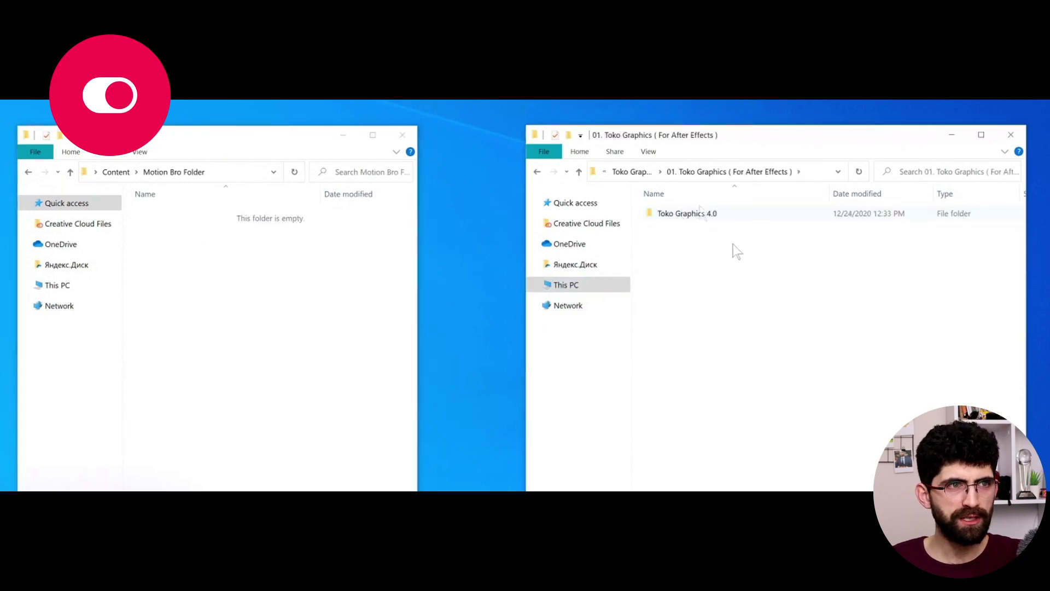
{"action": "key", "text": "ctrl+v"}
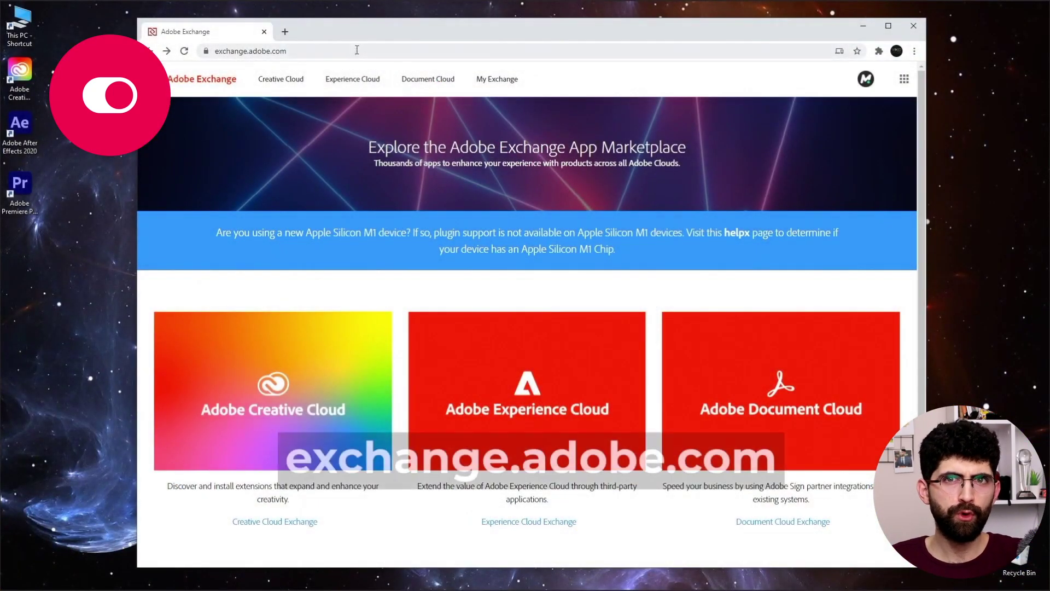
Step: Compare the account signed in to Adobe Exchange with the one in Creative Cloud Desktop
{"action": "left_click", "coordinate": [863, 82]}
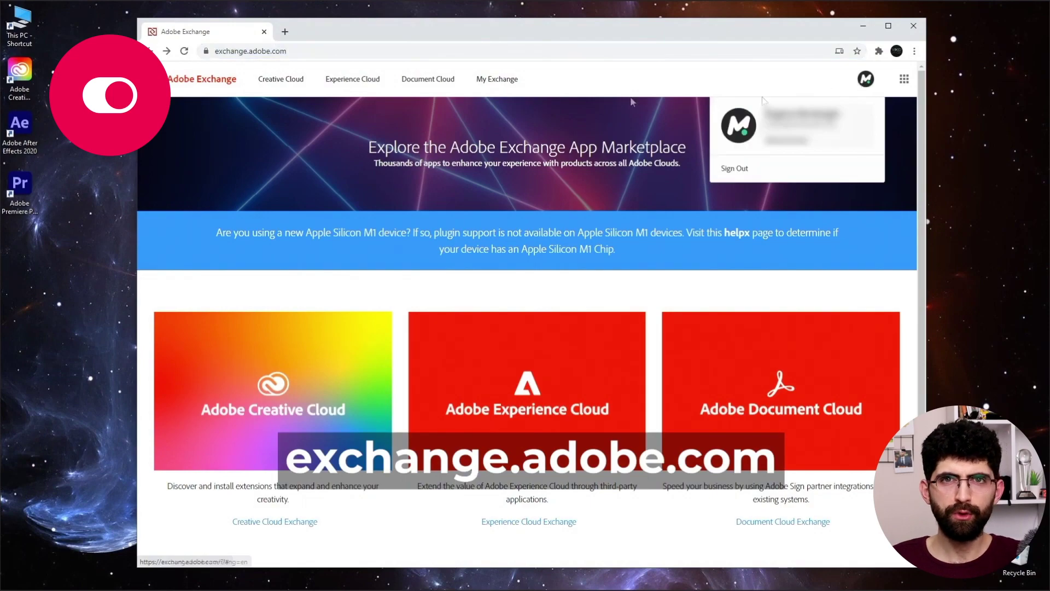
{"action": "double_click", "coordinate": [34, 77]}
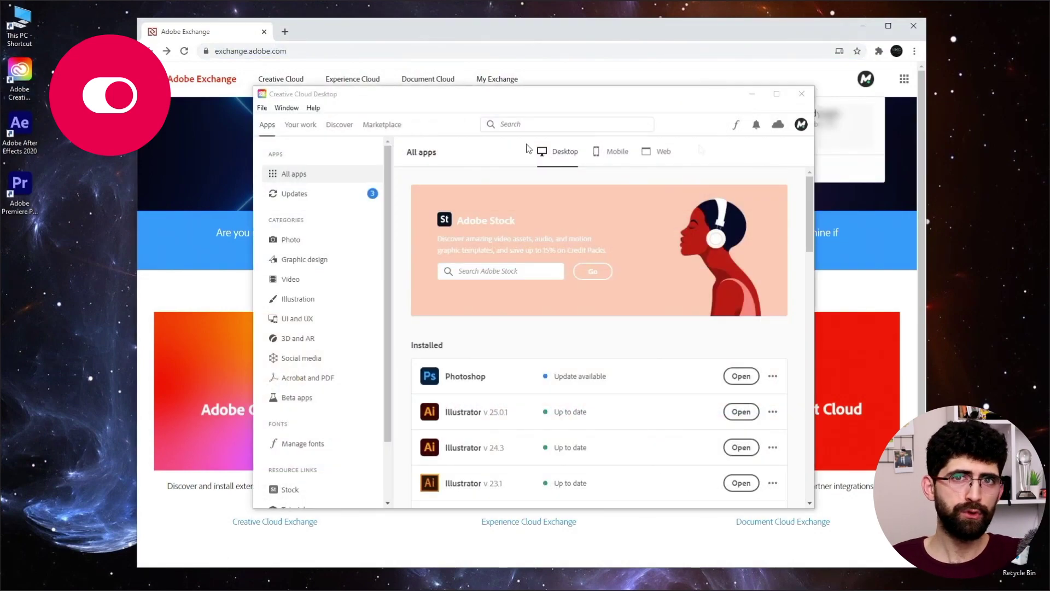
{"action": "left_click", "coordinate": [801, 126]}
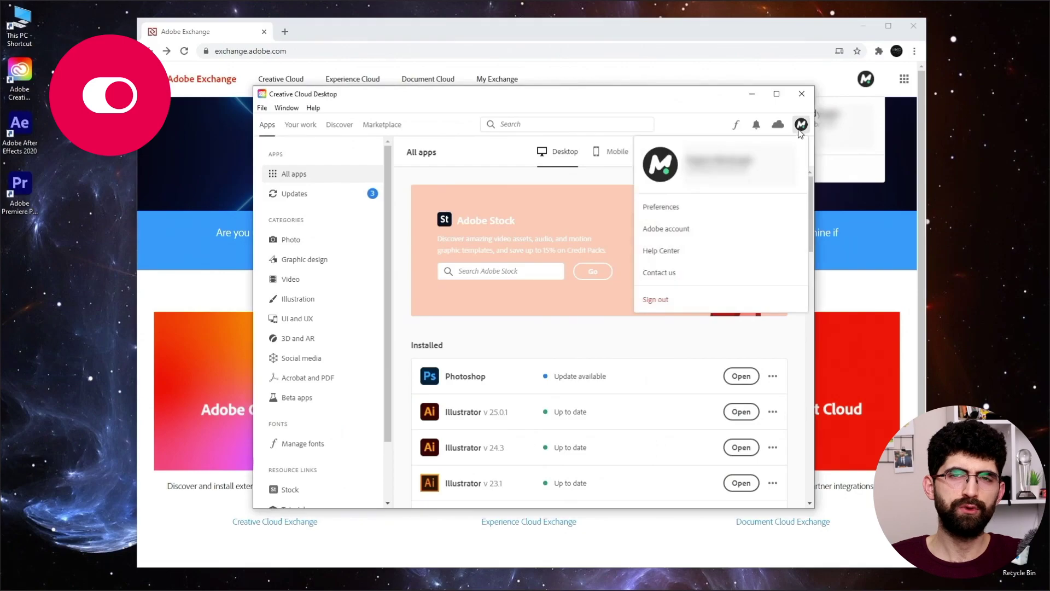
{"action": "left_click", "coordinate": [800, 127]}
{"action": "left_click", "coordinate": [802, 95]}
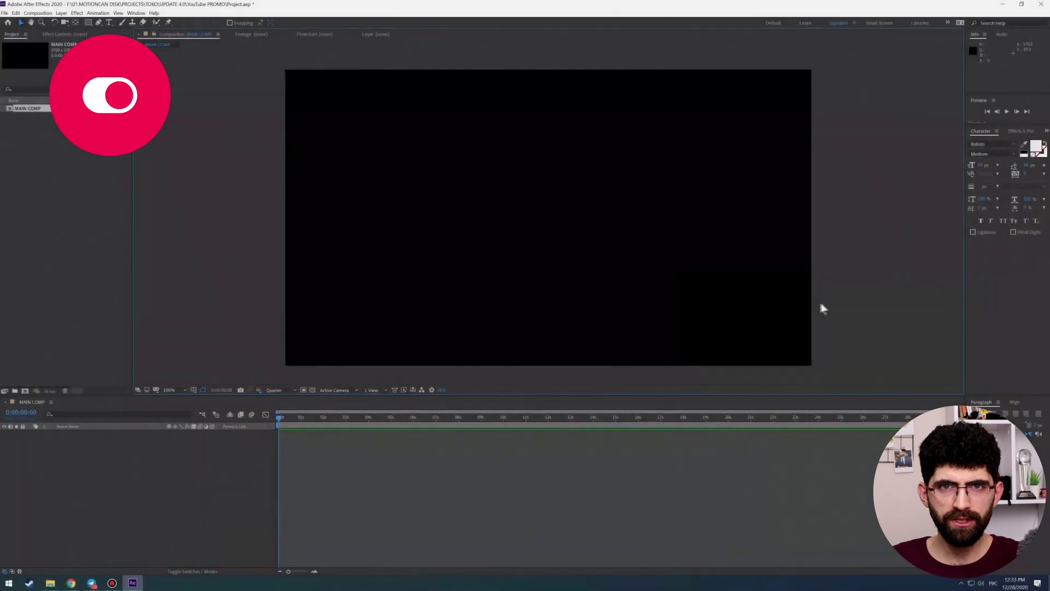
Step: Launch Motion Bro from Window > Extensions and set Desktop > Content > Motion Bro Folder as its packages folder
{"action": "left_click", "coordinate": [136, 12]}
{"action": "mouse_move", "coordinate": [179, 52]}
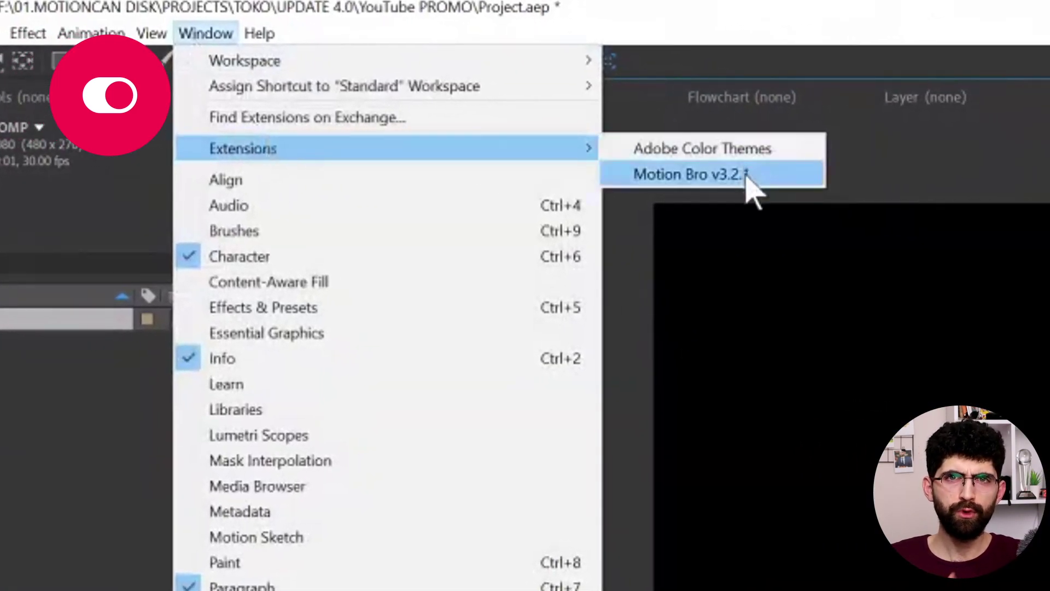
{"action": "left_click", "coordinate": [747, 175]}
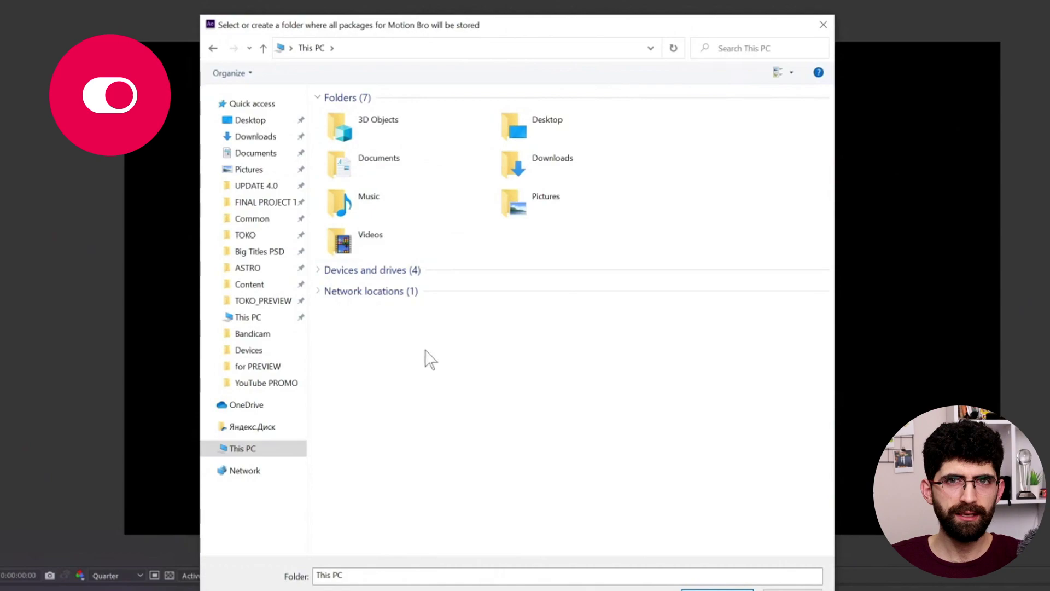
{"action": "left_click", "coordinate": [257, 284]}
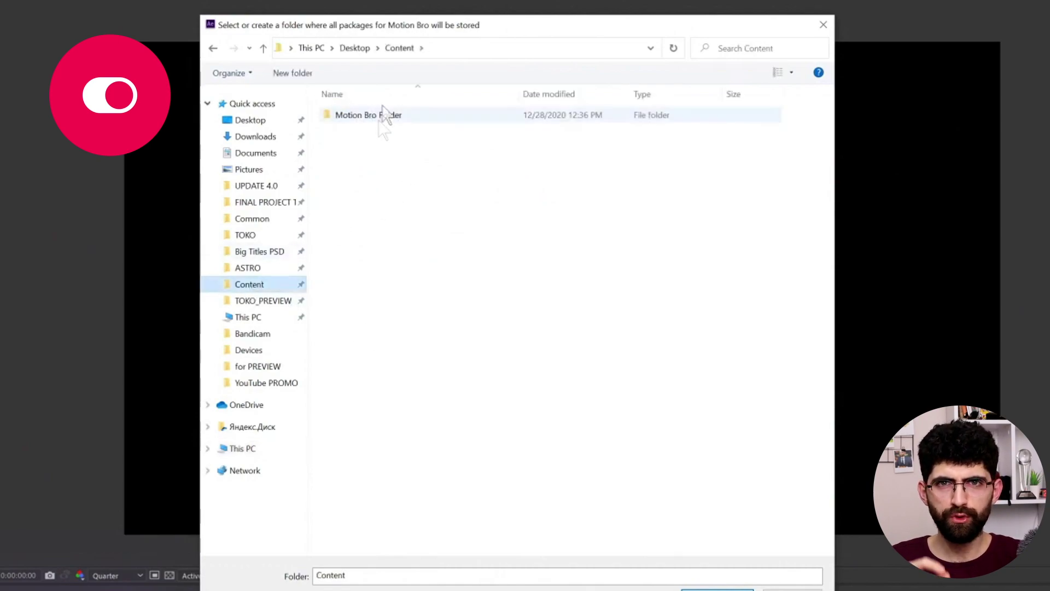
{"action": "double_click", "coordinate": [359, 117]}
{"action": "left_click", "coordinate": [717, 590]}
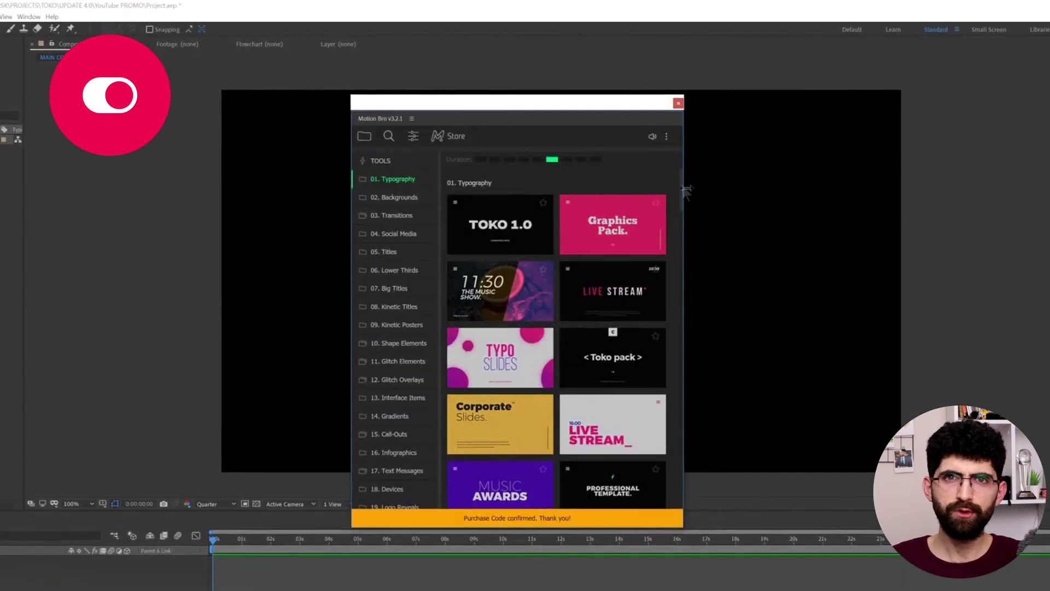
Step: Apply the LIVE STREAM Typography_Slide_04 preset to Comp 1 and open its precomp
{"action": "left_click_drag", "start_coordinate": [682, 204], "coordinate": [673, 452]}
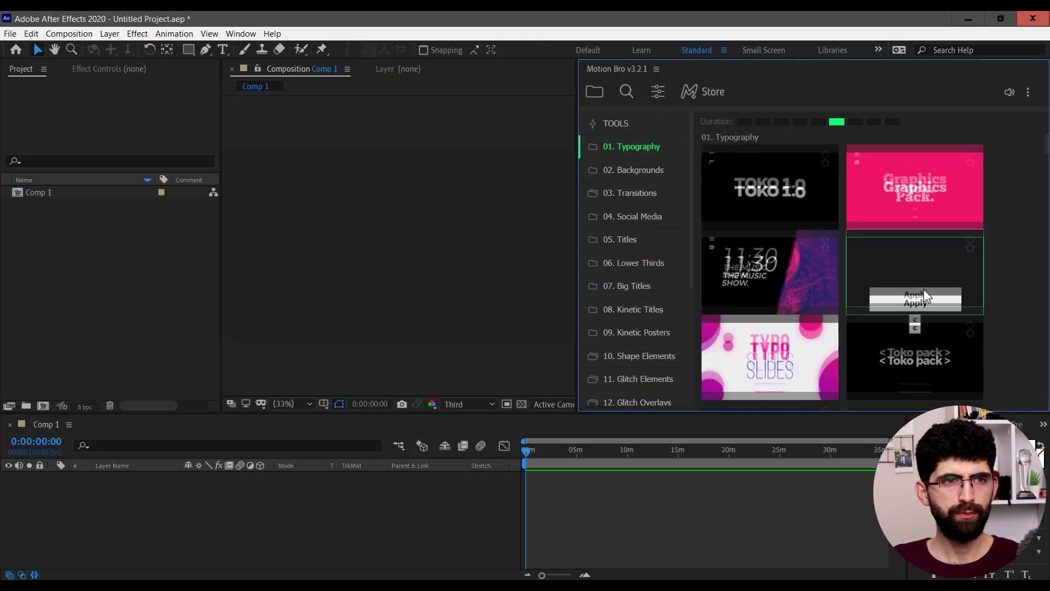
{"action": "scroll", "coordinate": [919, 298], "scroll_direction": "down", "scroll_amount": 2}
{"action": "scroll", "coordinate": [925, 293], "scroll_direction": "down", "scroll_amount": 1}
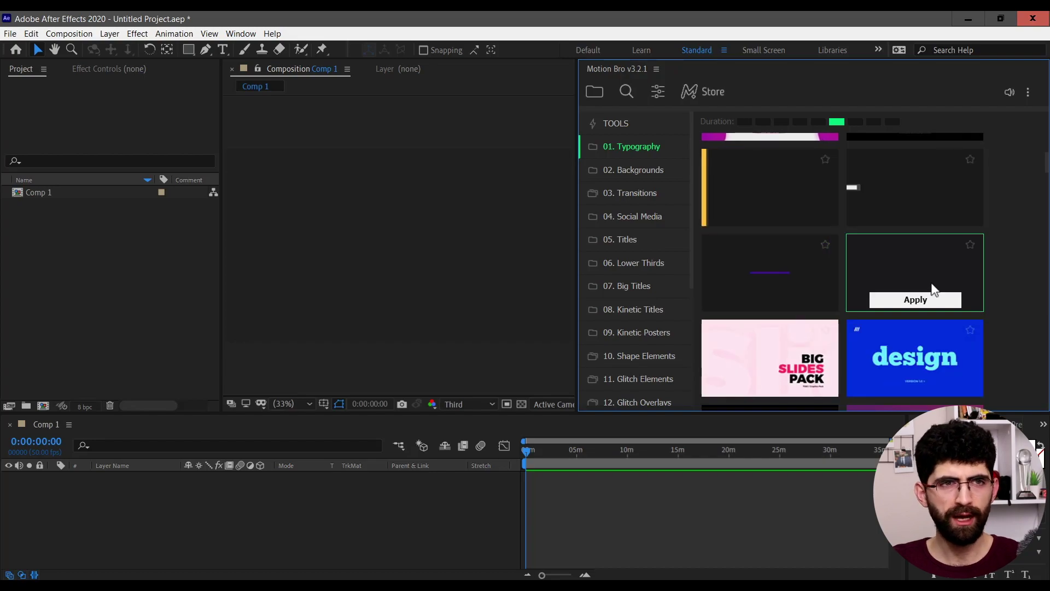
{"action": "scroll", "coordinate": [925, 281], "scroll_direction": "up", "scroll_amount": 1}
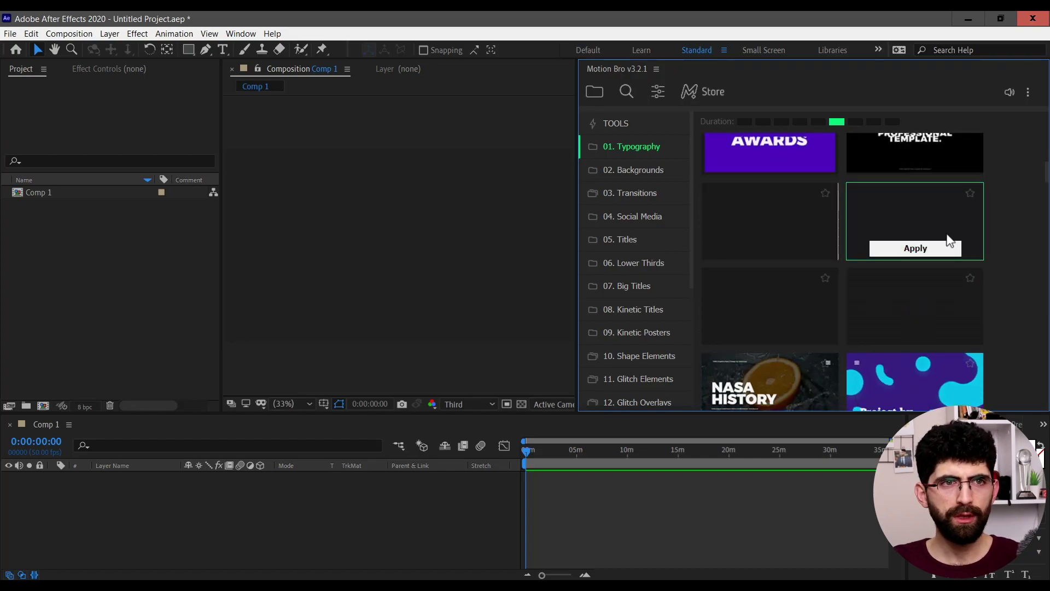
{"action": "left_click", "coordinate": [938, 251]}
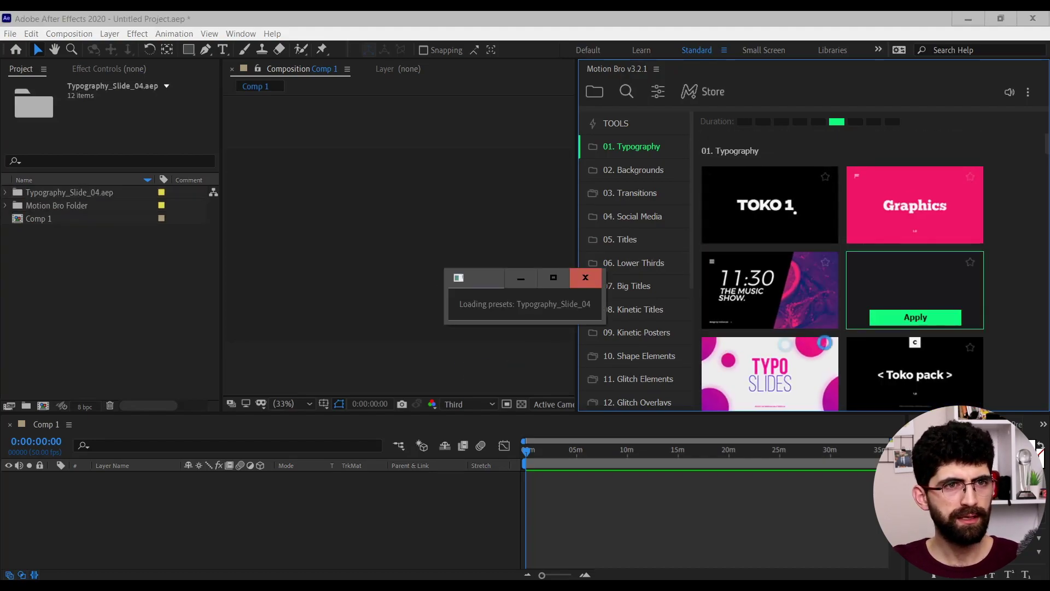
{"action": "key", "text": "Return"}
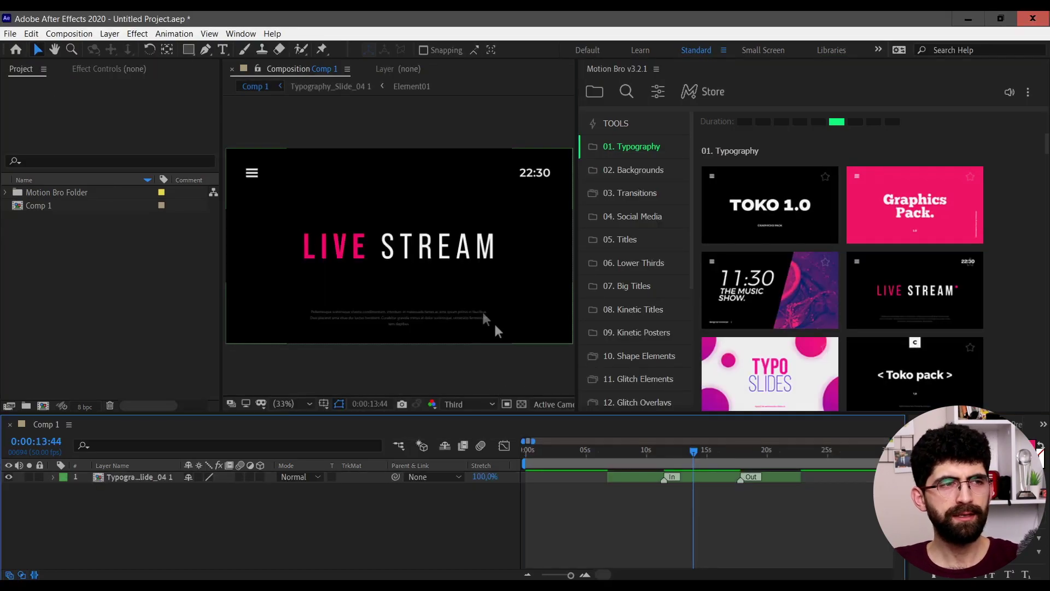
{"action": "left_click", "coordinate": [605, 435]}
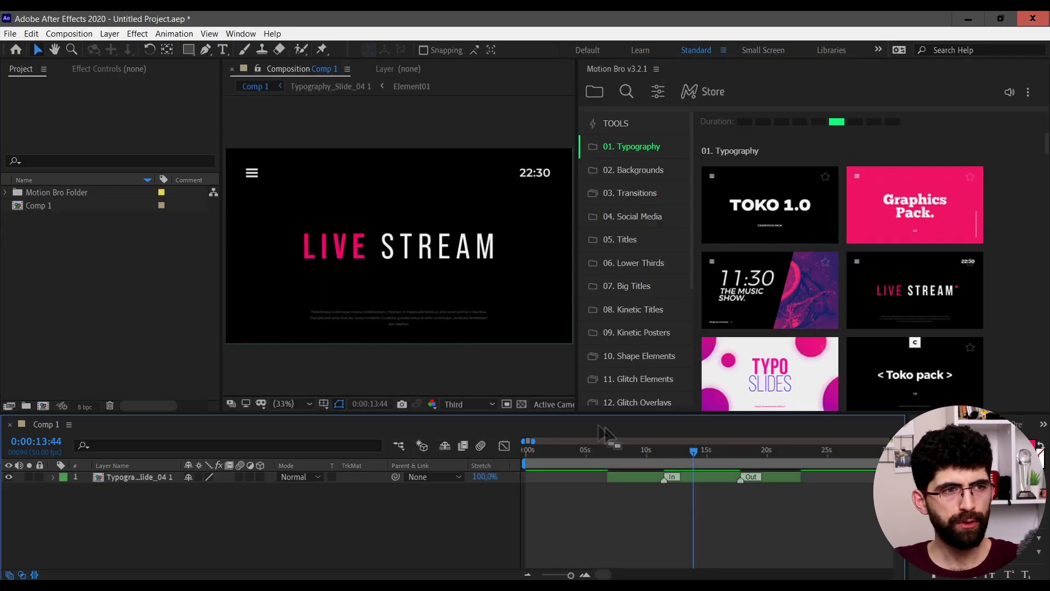
{"action": "double_click", "coordinate": [145, 478]}
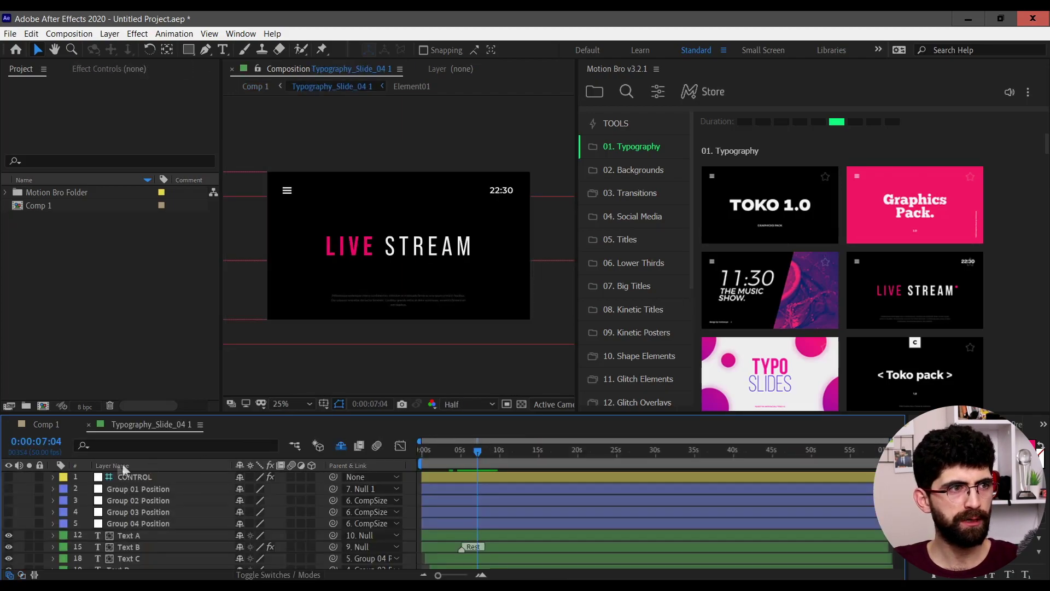
Step: Retype the Text A and Text B layers from LIVE STREAM to CANLI YAYIN, then return to Comp 1
{"action": "left_click", "coordinate": [138, 505]}
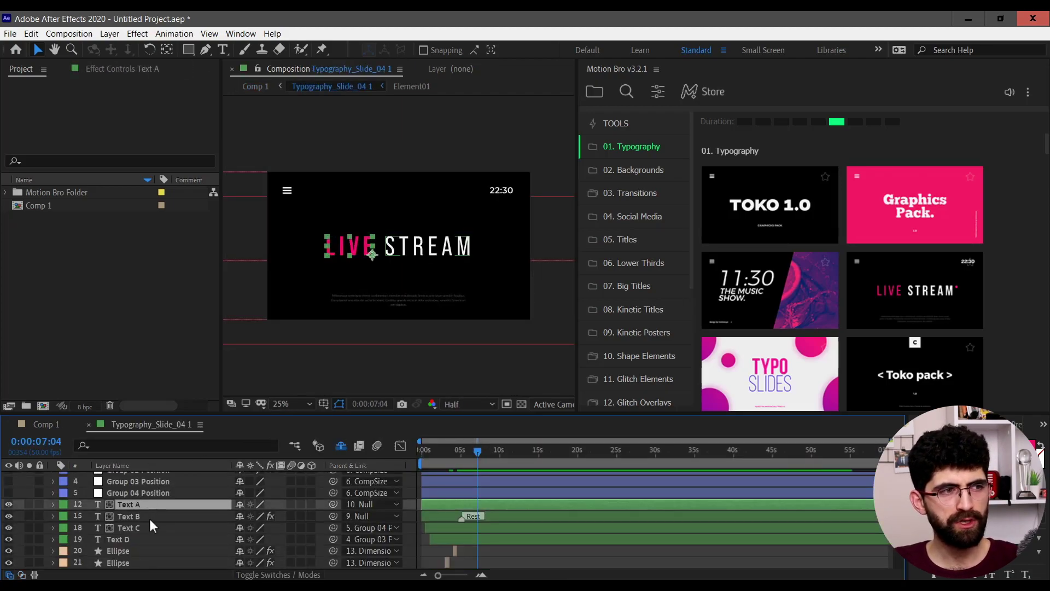
{"action": "left_click", "coordinate": [138, 518]}
{"action": "left_click", "coordinate": [144, 527]}
{"action": "left_click", "coordinate": [145, 505]}
{"action": "key", "text": "ctrl+t"}
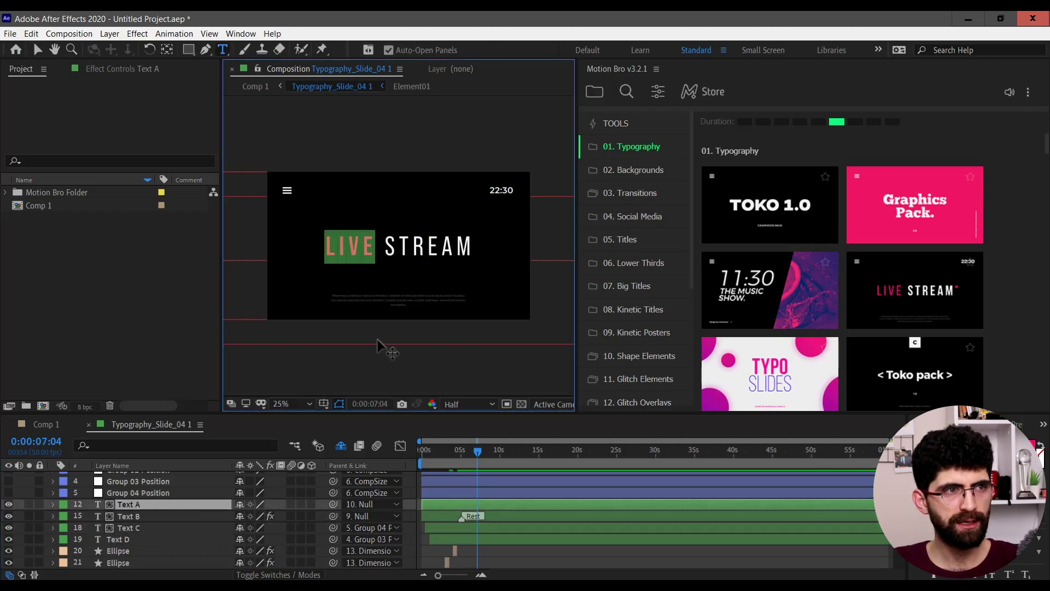
{"action": "left_click", "coordinate": [149, 519]}
{"action": "double_click", "coordinate": [495, 189]}
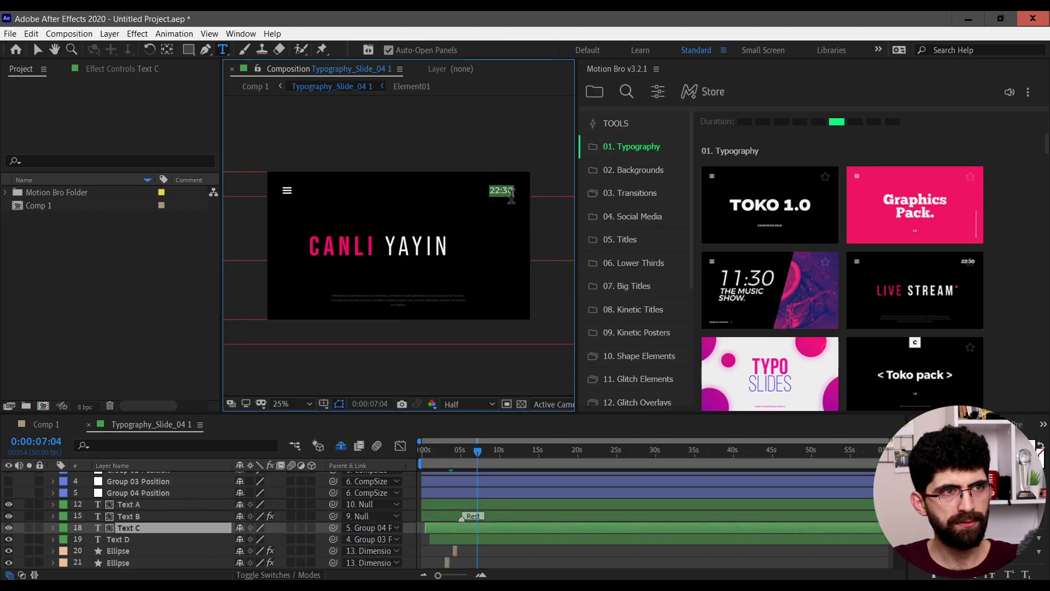
{"action": "left_click", "coordinate": [35, 51]}
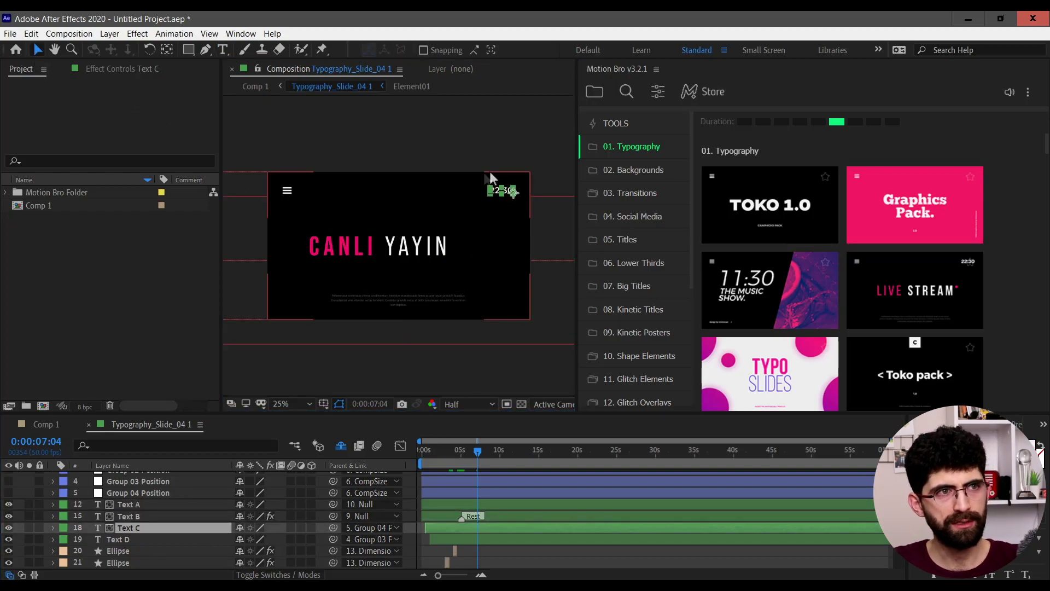
{"action": "left_click", "coordinate": [472, 287]}
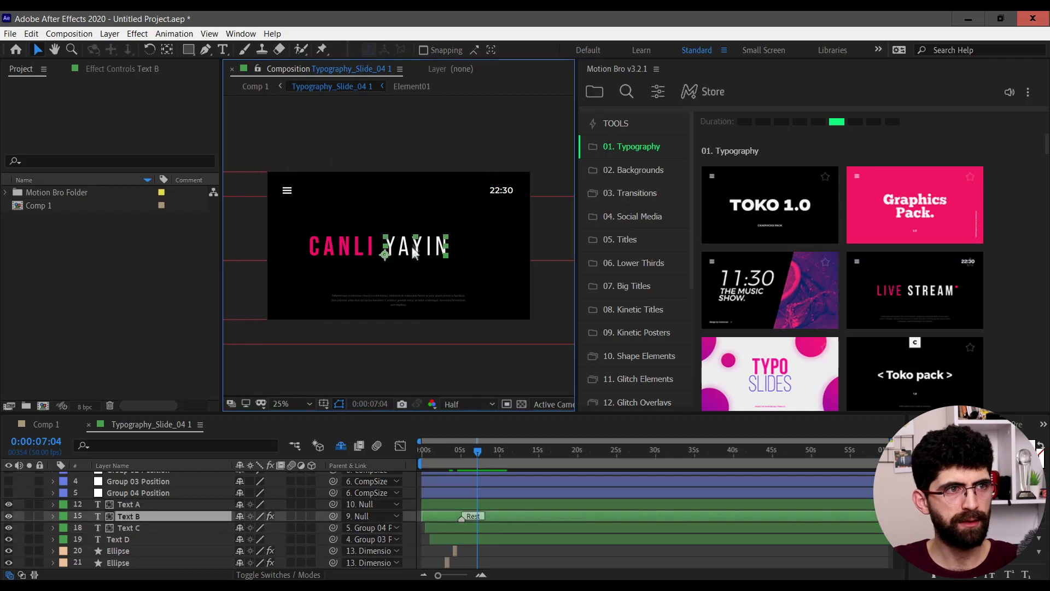
{"action": "left_click", "coordinate": [44, 424]}
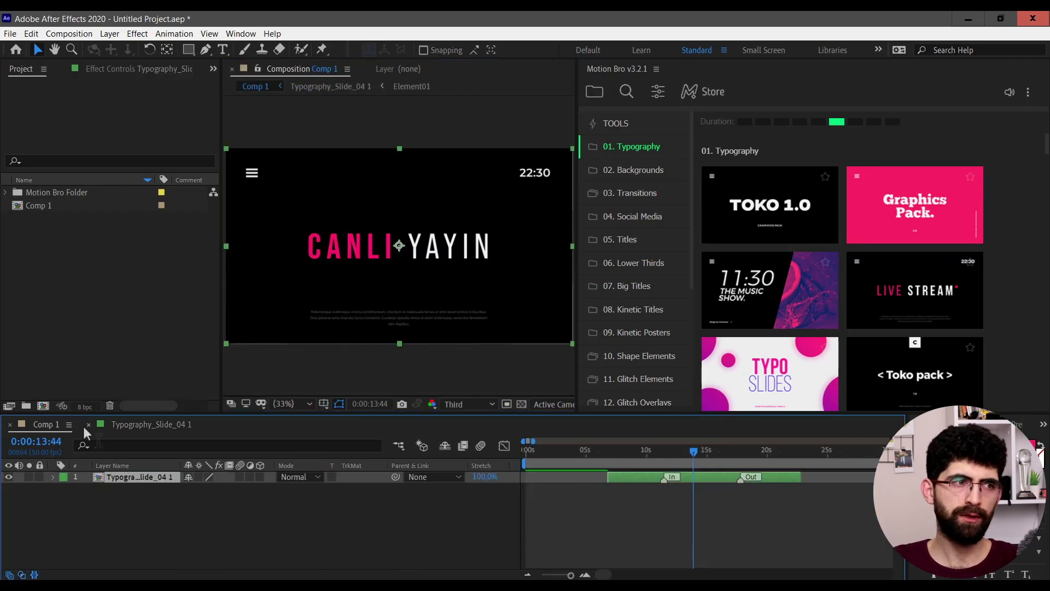
Step: Shift the CANLI YAYIN title layer earlier in Comp 1 and preview it from the start
{"action": "left_click", "coordinate": [640, 455]}
{"action": "left_click", "coordinate": [616, 492]}
{"action": "mouse_move", "coordinate": [618, 482]}
{"action": "left_mouse_down"}
{"action": "mouse_move", "coordinate": [490, 481]}
{"action": "mouse_move", "coordinate": [608, 517]}
{"action": "left_mouse_up"}
{"action": "key", "text": "Home"}
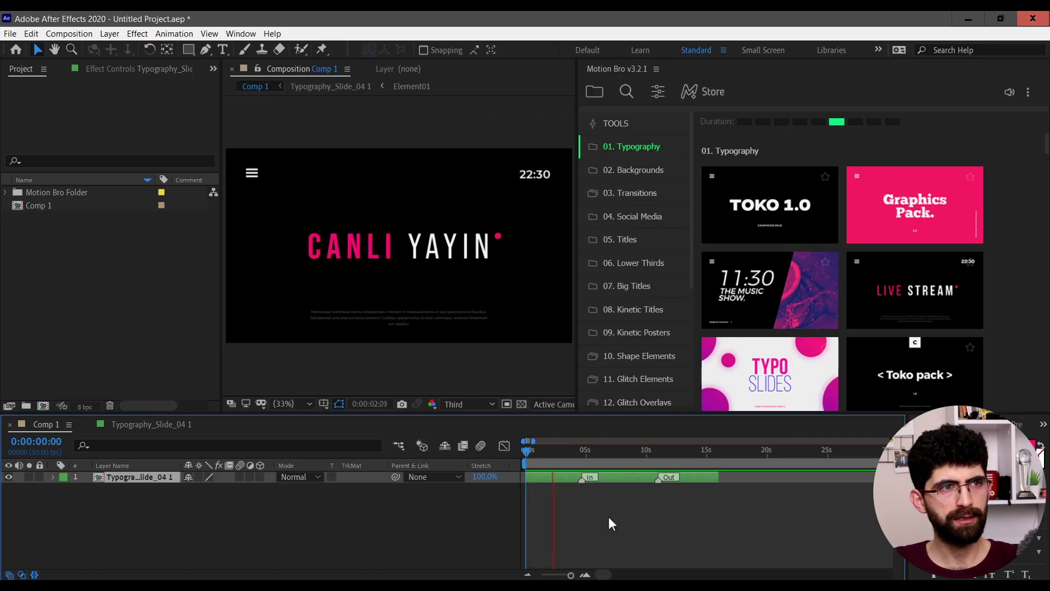
{"action": "left_click", "coordinate": [653, 475]}
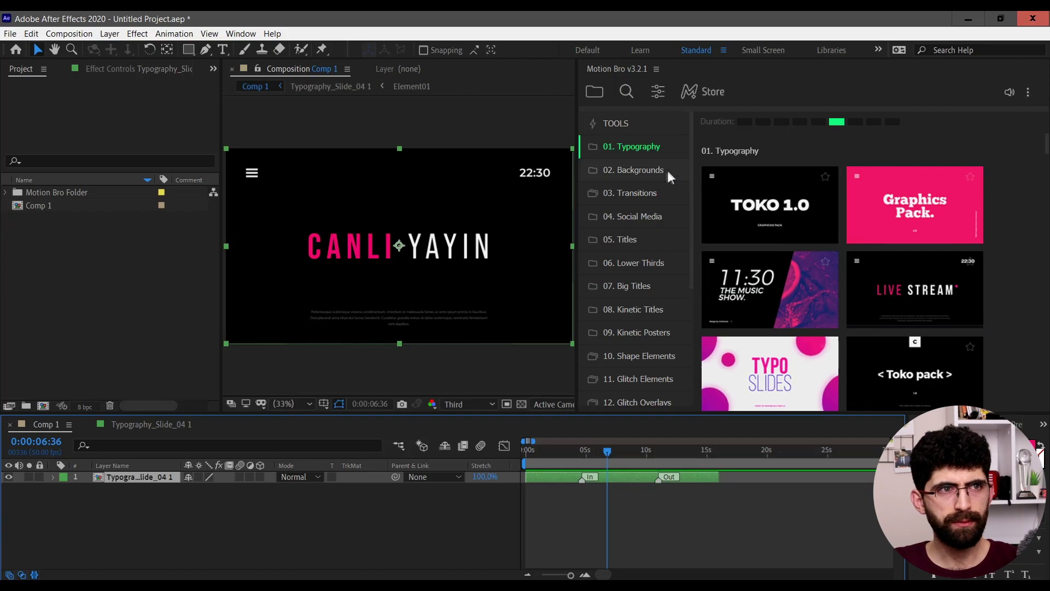
{"action": "left_click", "coordinate": [666, 170]}
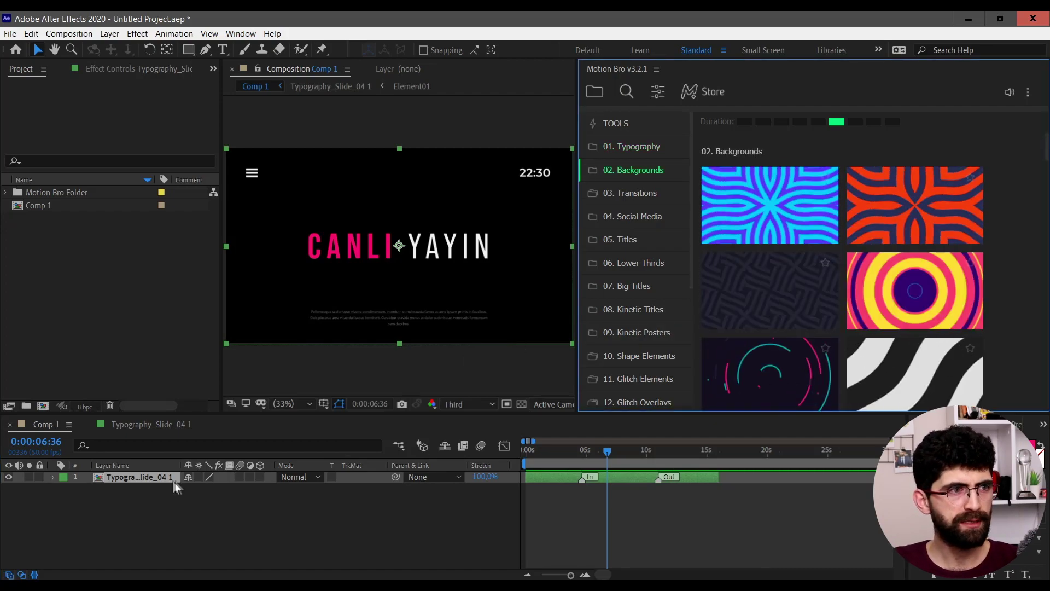
Step: Set Motion Bro's preset preview size to a two-column grid in its settings
{"action": "key", "text": "o"}
{"action": "scroll", "coordinate": [842, 331], "scroll_direction": "down", "scroll_amount": 5}
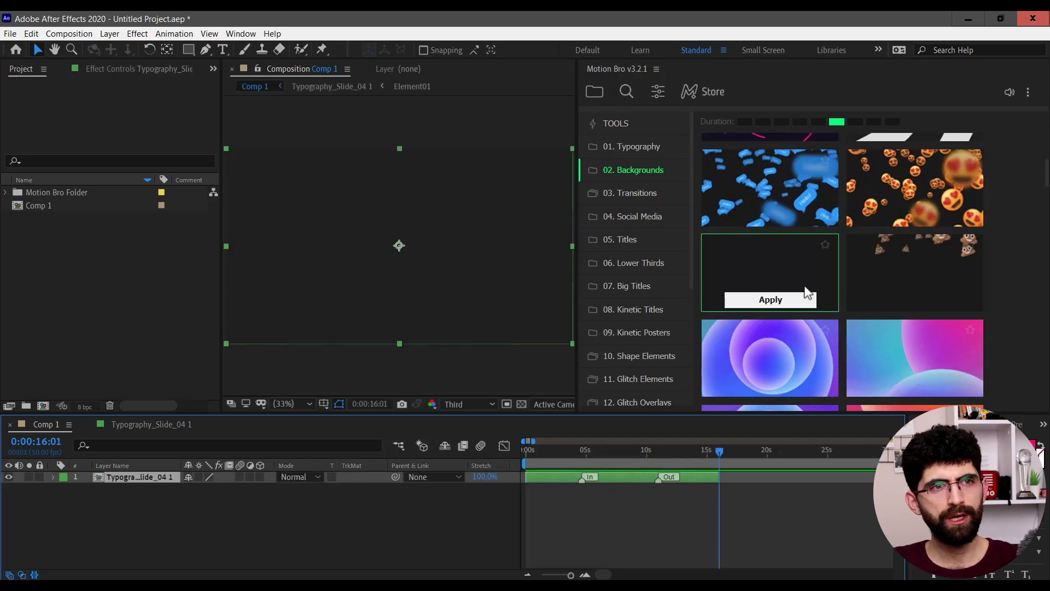
{"action": "left_click", "coordinate": [658, 96]}
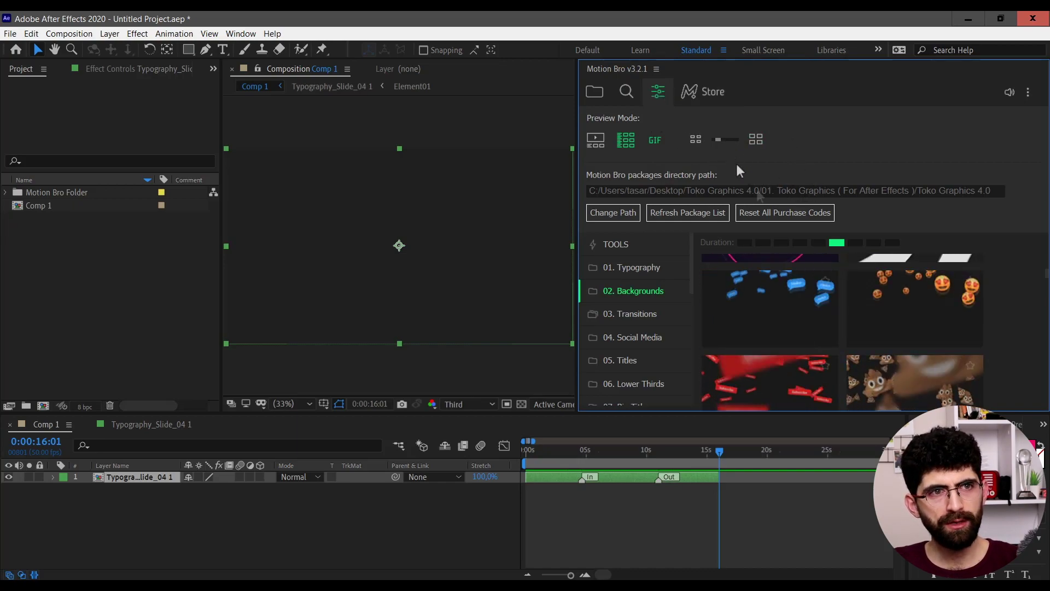
{"action": "left_click", "coordinate": [757, 140]}
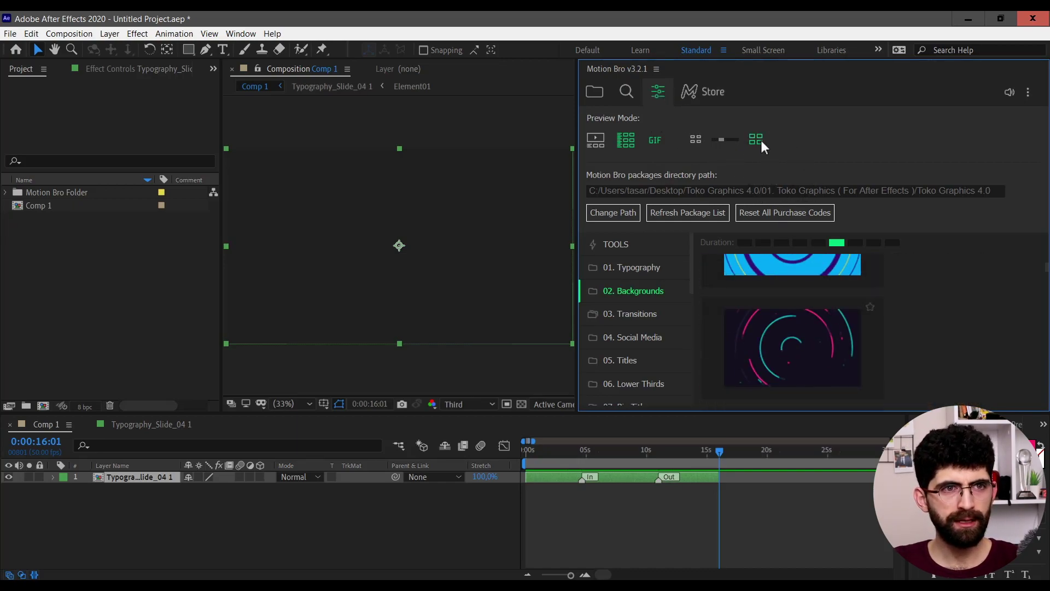
{"action": "left_click", "coordinate": [696, 139]}
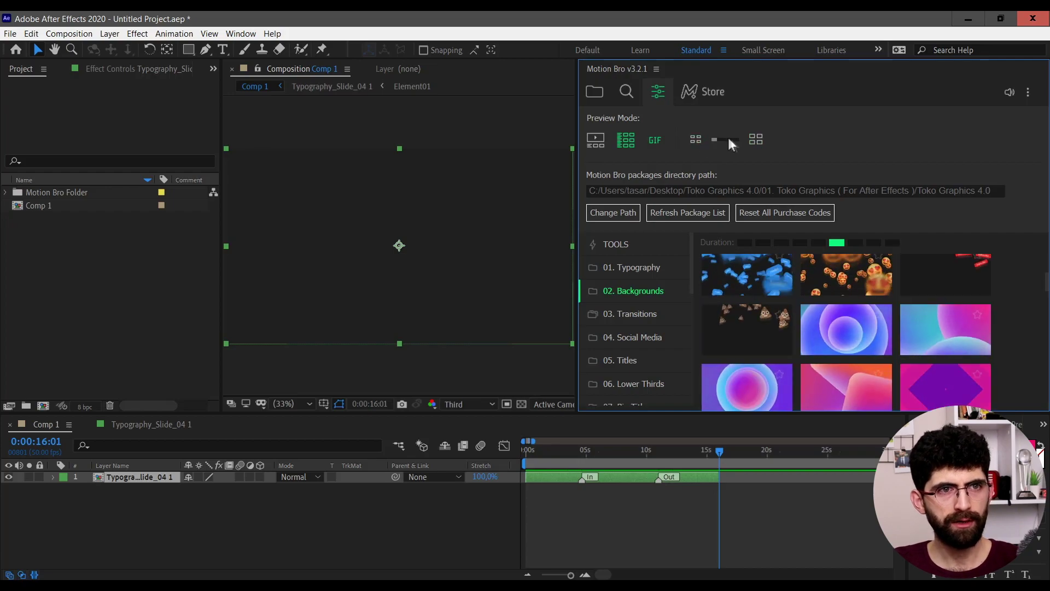
{"action": "left_click", "coordinate": [755, 139]}
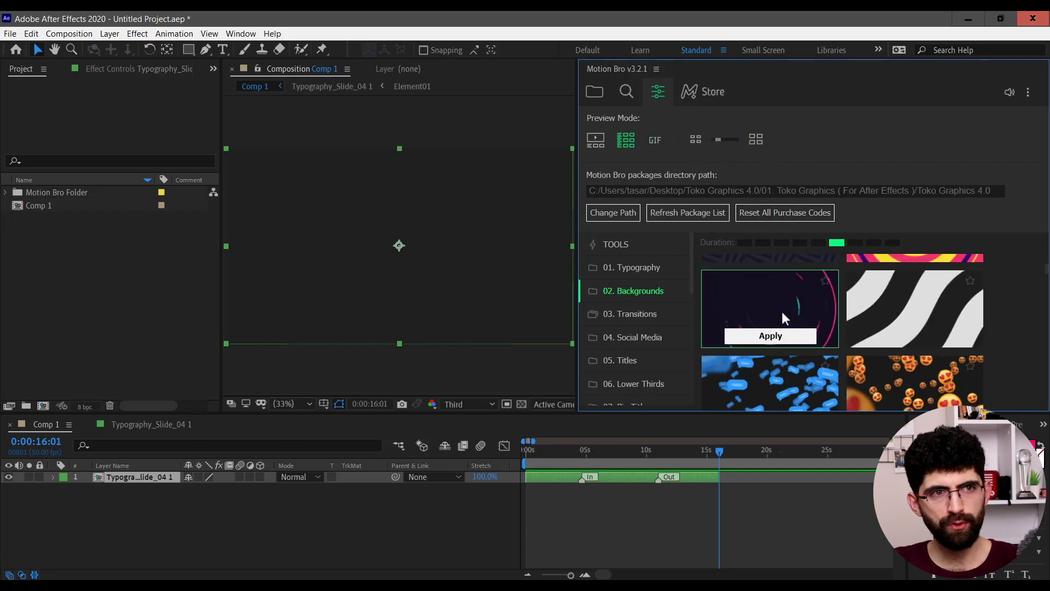
{"action": "mouse_move", "coordinate": [894, 307]}
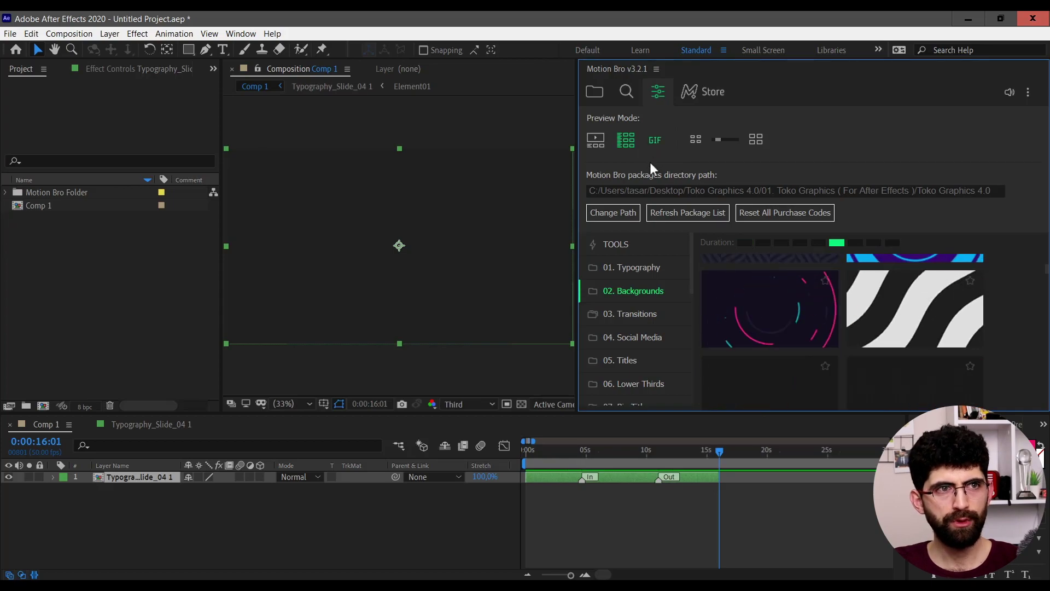
{"action": "left_click", "coordinate": [659, 92]}
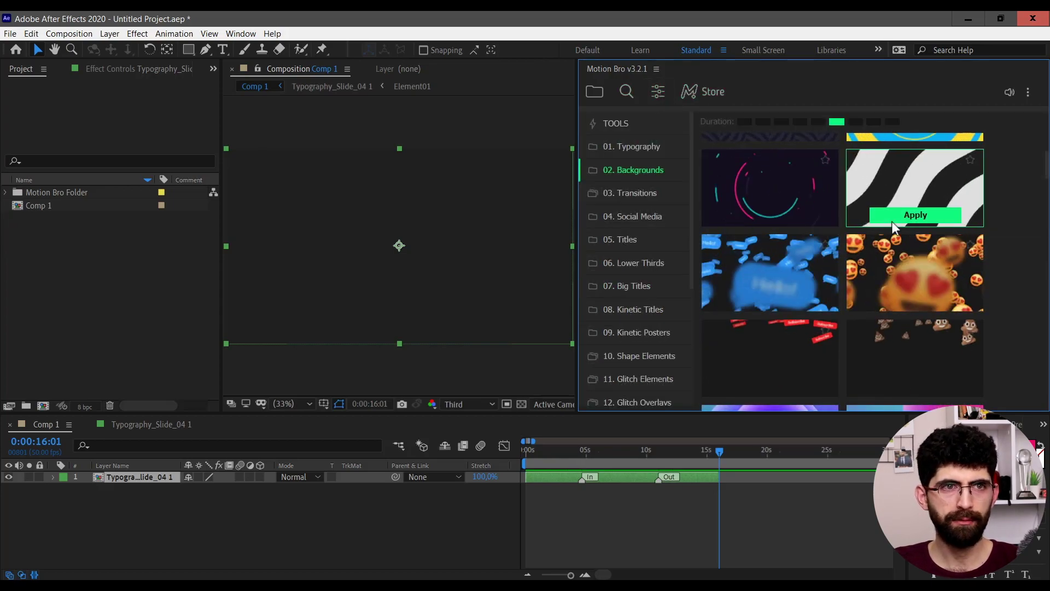
Step: Apply the red Background_09 'Abone Ol' particle preset and scrub through the comp's start
{"action": "scroll", "coordinate": [1006, 239], "scroll_direction": "down", "scroll_amount": 2}
{"action": "left_click", "coordinate": [772, 316]}
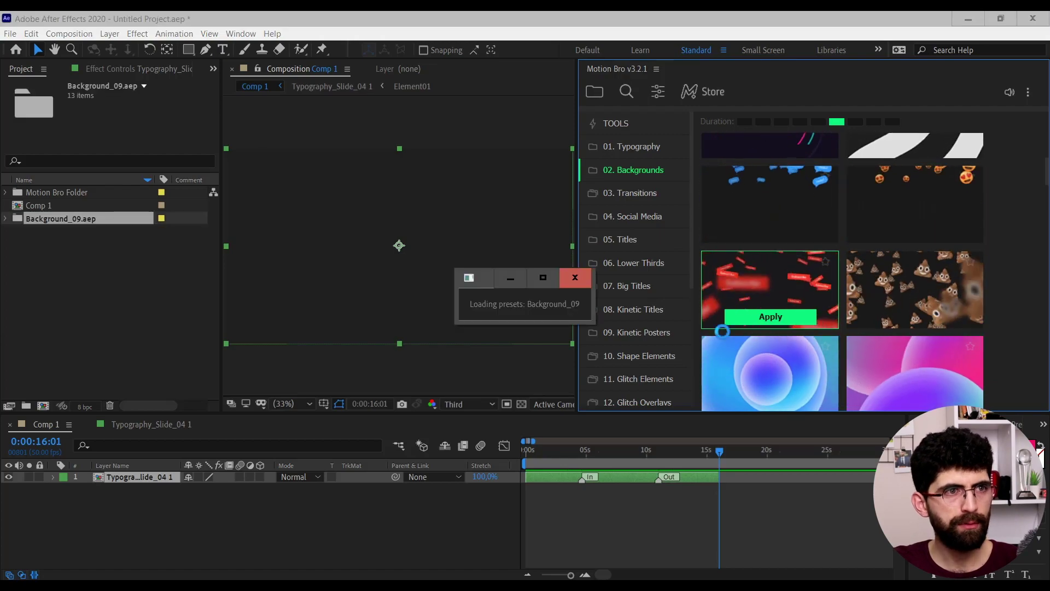
{"action": "left_click", "coordinate": [660, 411]}
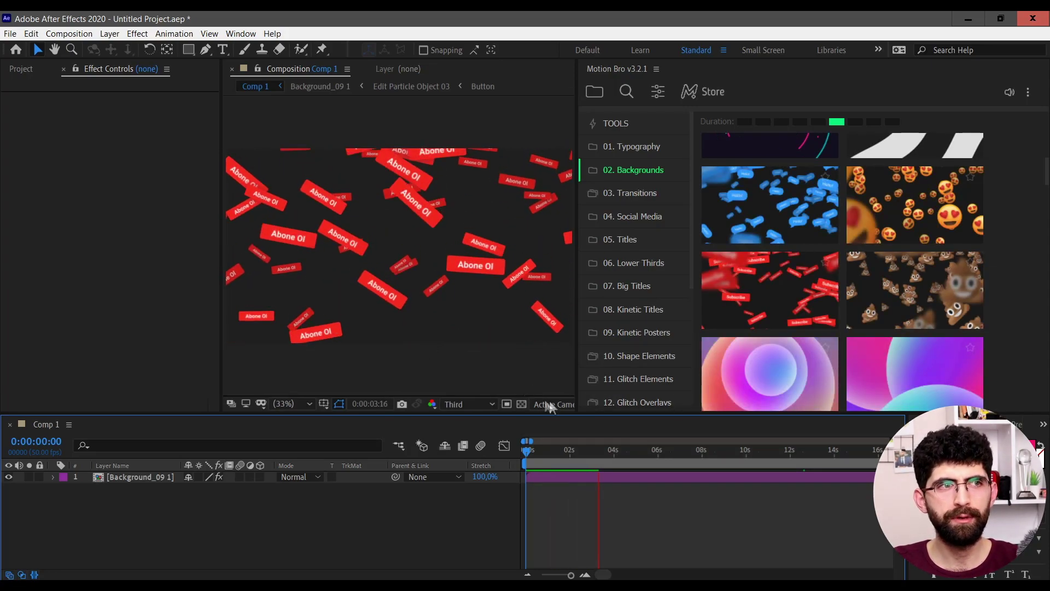
{"action": "key", "text": "space"}
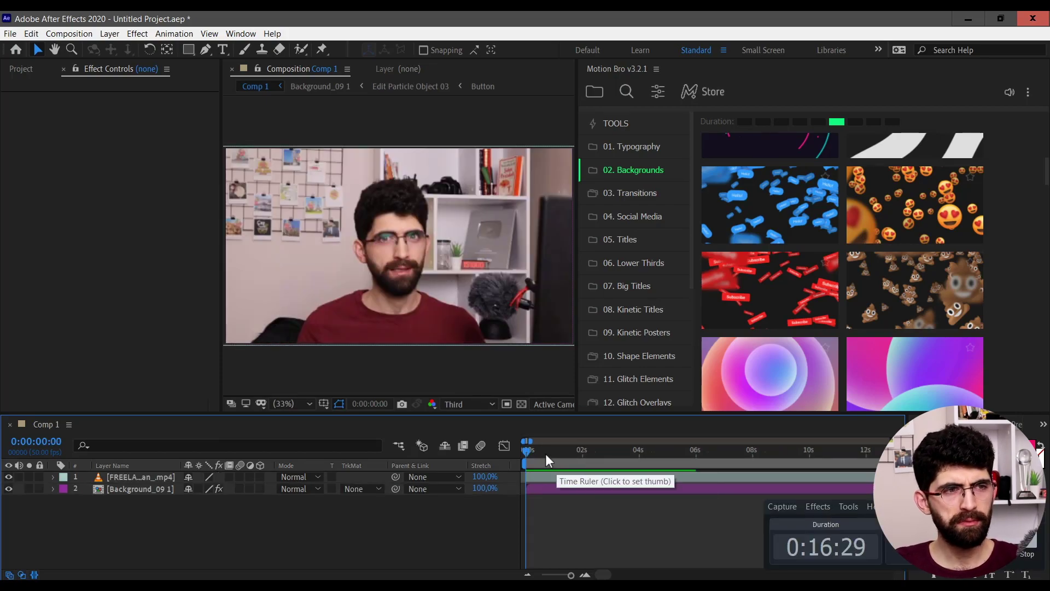
{"action": "left_click_drag", "start_coordinate": [545, 454], "coordinate": [573, 449]}
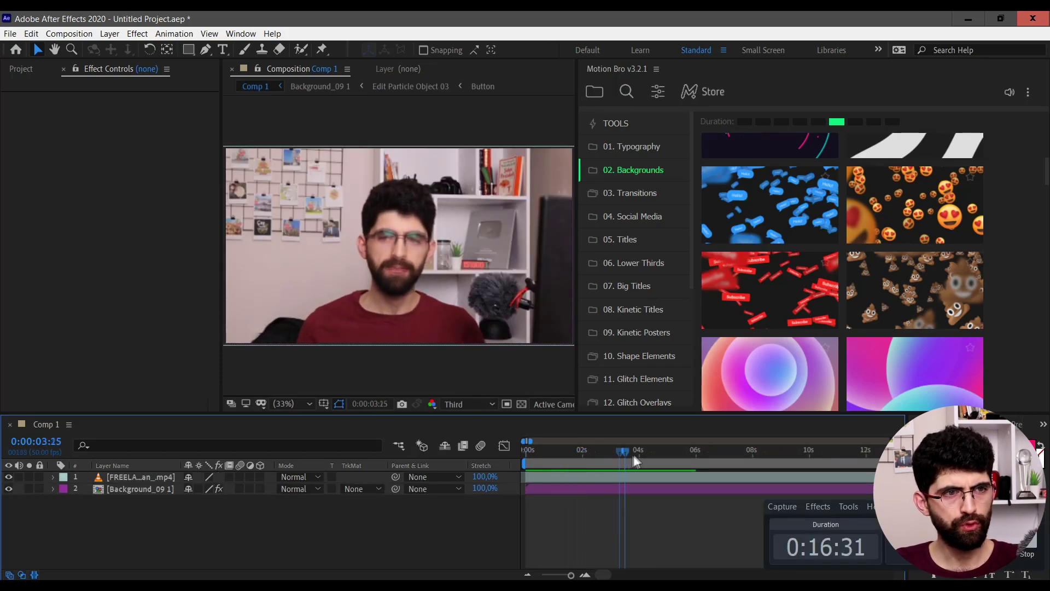
{"action": "mouse_move", "coordinate": [638, 454]}
{"action": "left_mouse_down"}
{"action": "mouse_move", "coordinate": [693, 462]}
{"action": "mouse_move", "coordinate": [526, 465]}
{"action": "left_mouse_up"}
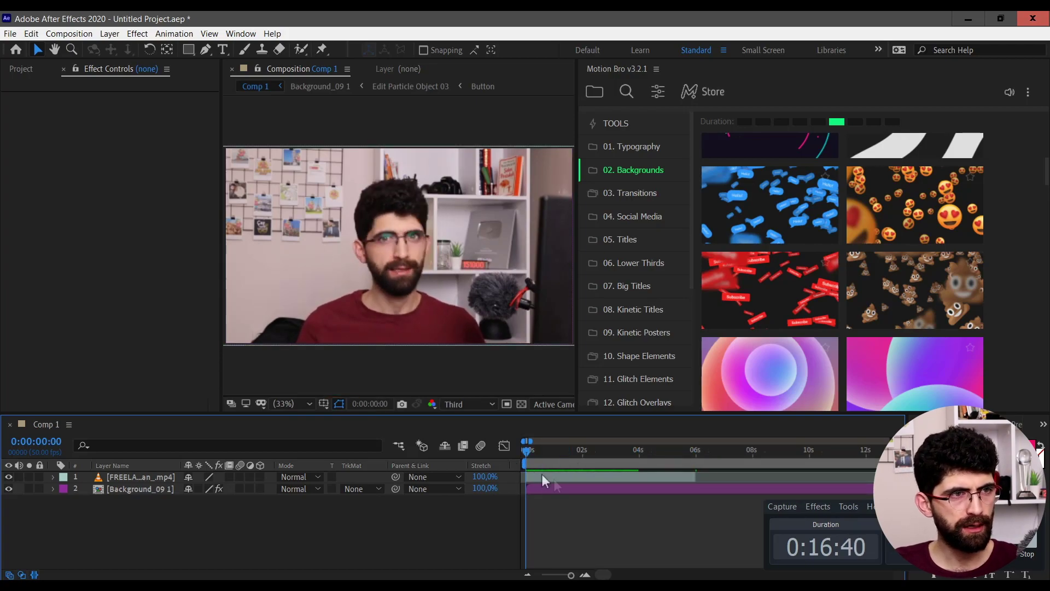
Step: Move the Background_09 layer above the webcam video and preview it in an enlarged viewer
{"action": "left_click", "coordinate": [558, 486]}
{"action": "left_click_drag", "start_coordinate": [163, 490], "coordinate": [142, 474]}
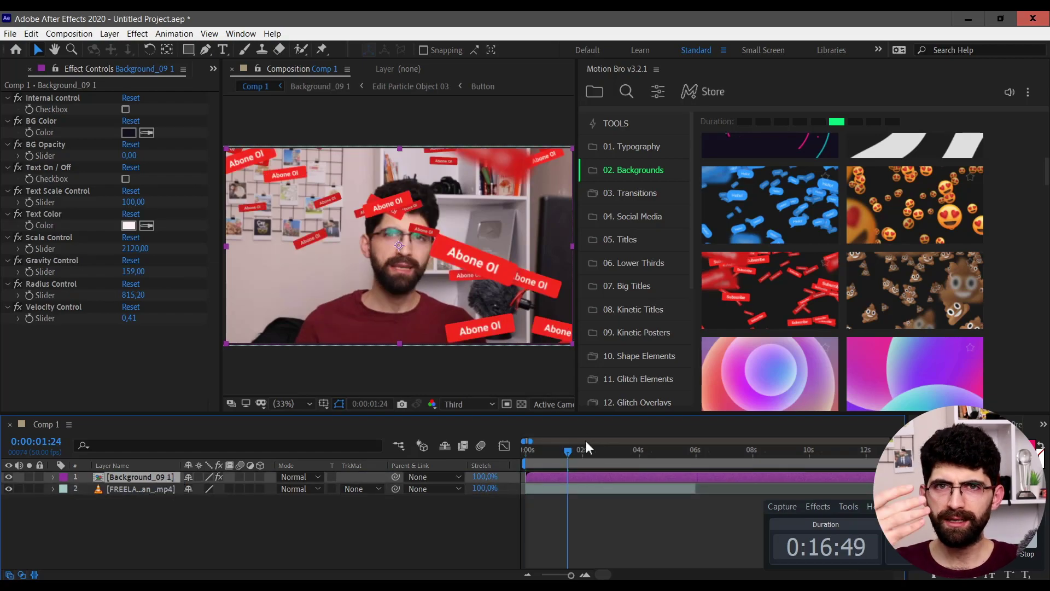
{"action": "left_click_drag", "start_coordinate": [586, 444], "coordinate": [514, 456]}
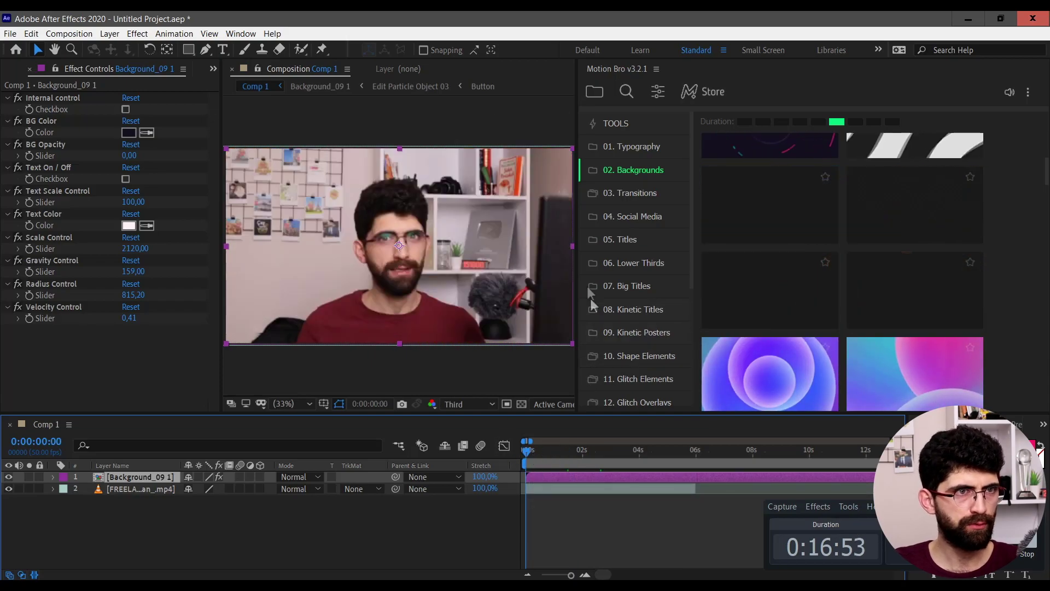
{"action": "left_click_drag", "start_coordinate": [578, 262], "coordinate": [663, 268]}
{"action": "left_click", "coordinate": [300, 49]}
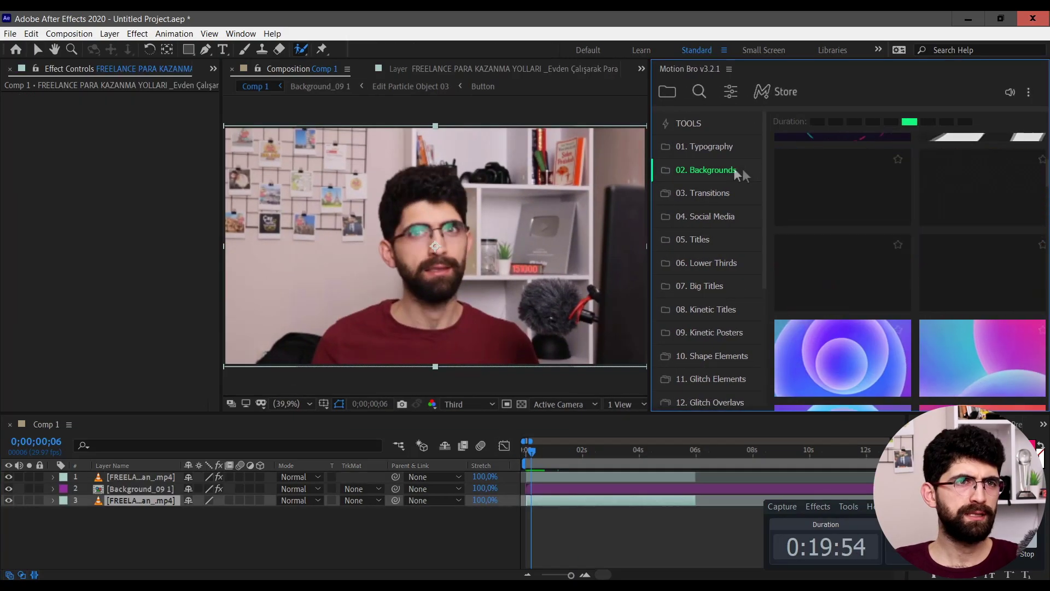
{"action": "mouse_move", "coordinate": [832, 267]}
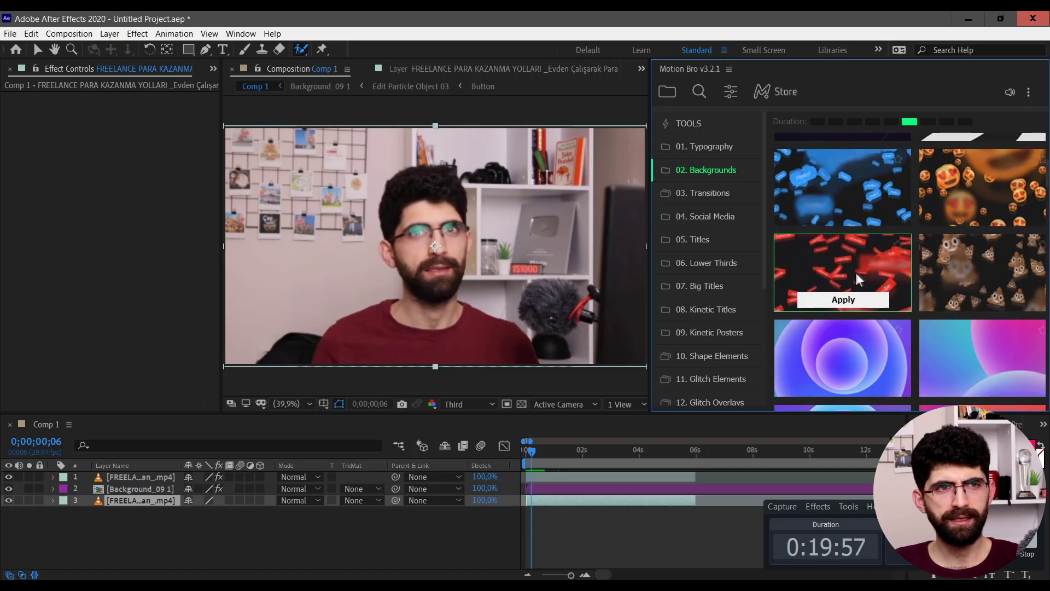
{"action": "left_click", "coordinate": [544, 450]}
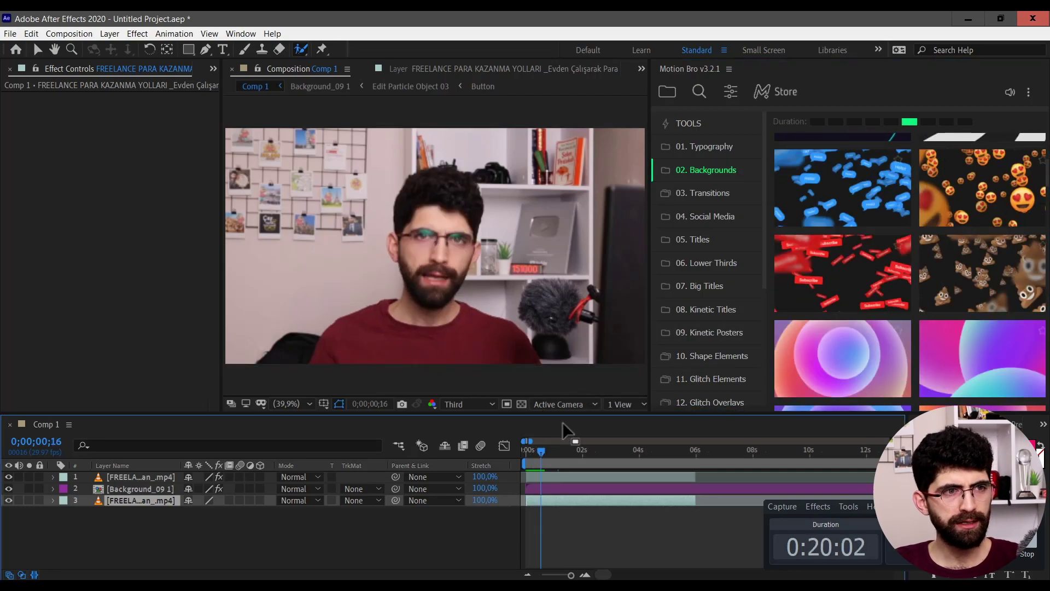
{"action": "key", "text": "space"}
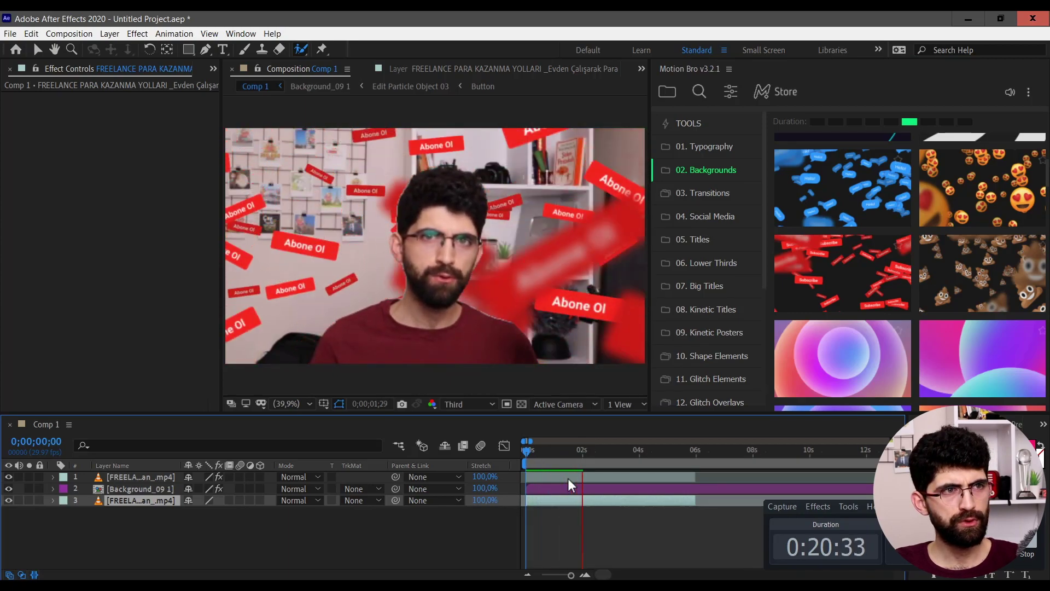
{"action": "key", "text": "space"}
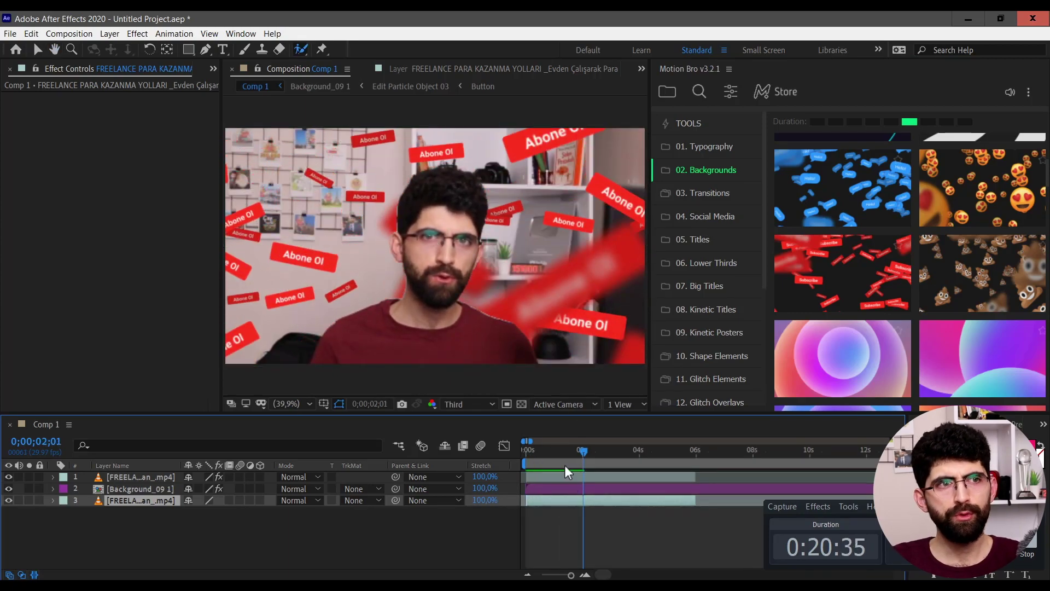
{"action": "left_click", "coordinate": [703, 192]}
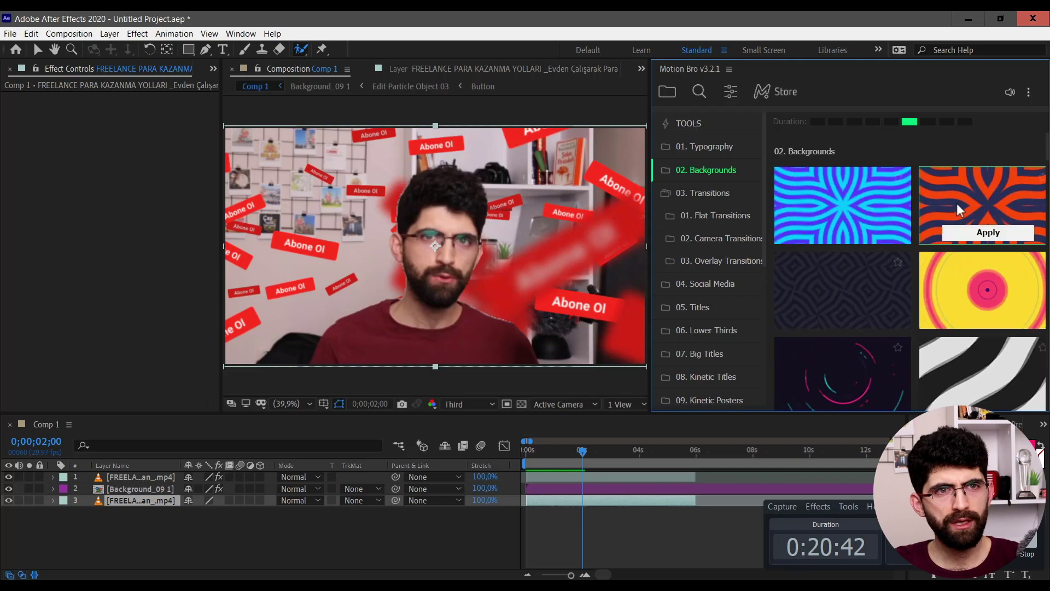
Step: Preview the blue-striped Background_01 preset behind the presenter, then delete its layer
{"action": "left_click", "coordinate": [853, 233]}
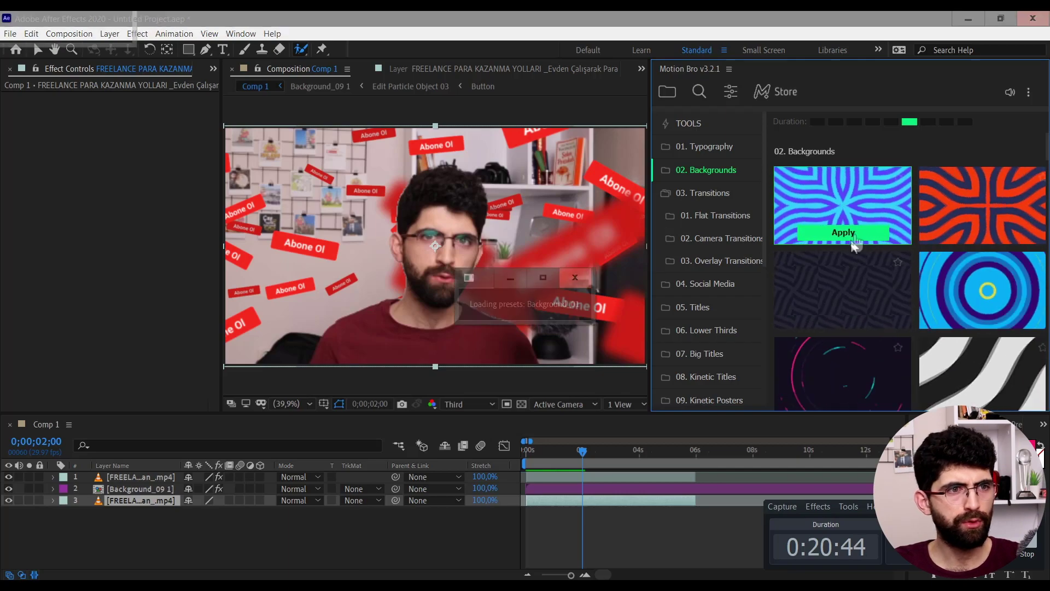
{"action": "key", "text": "space"}
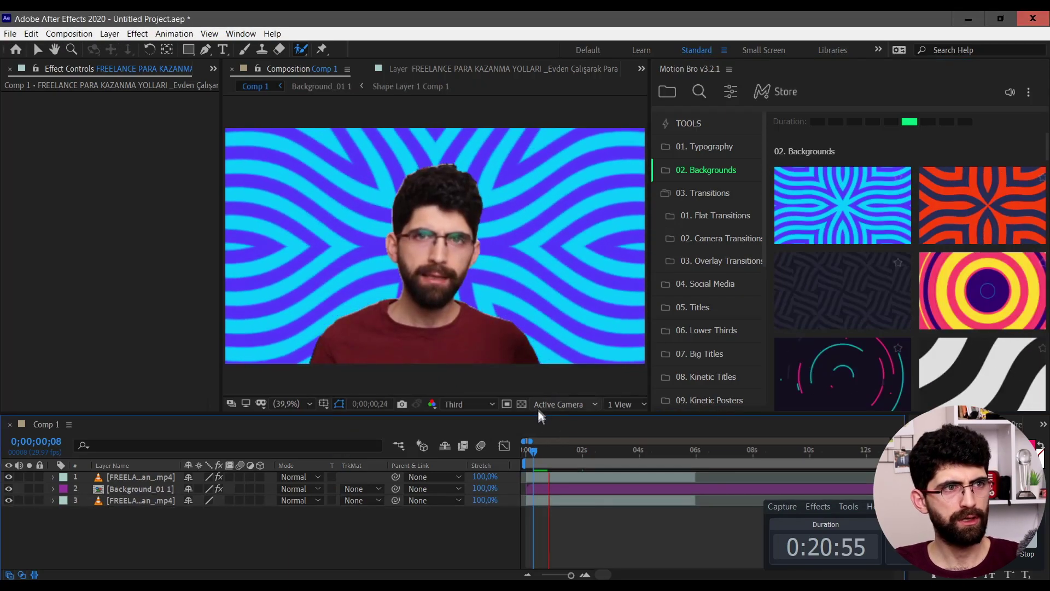
{"action": "key", "text": "space"}
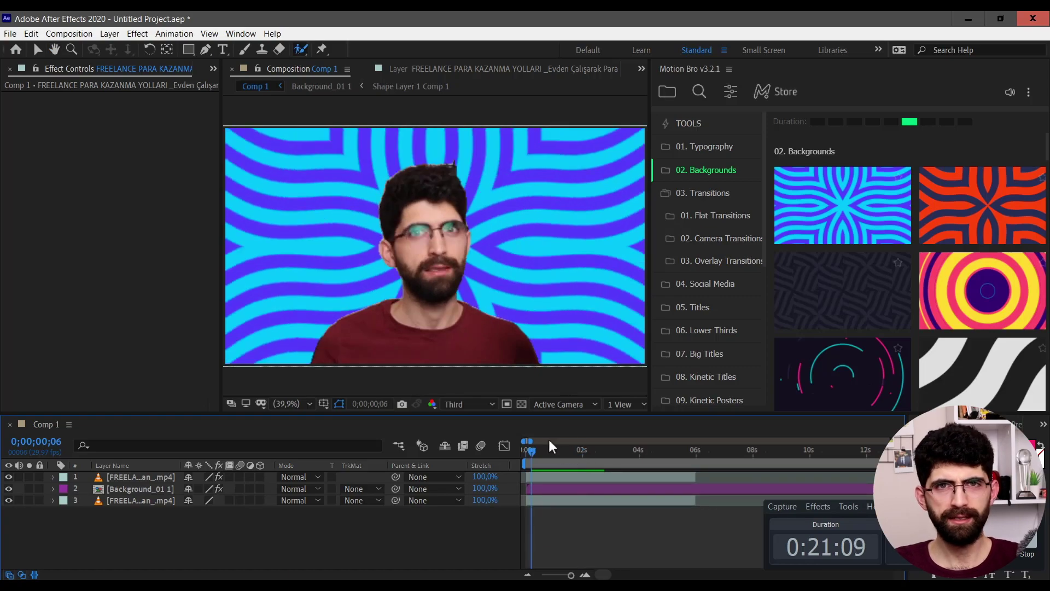
{"action": "key", "text": "space"}
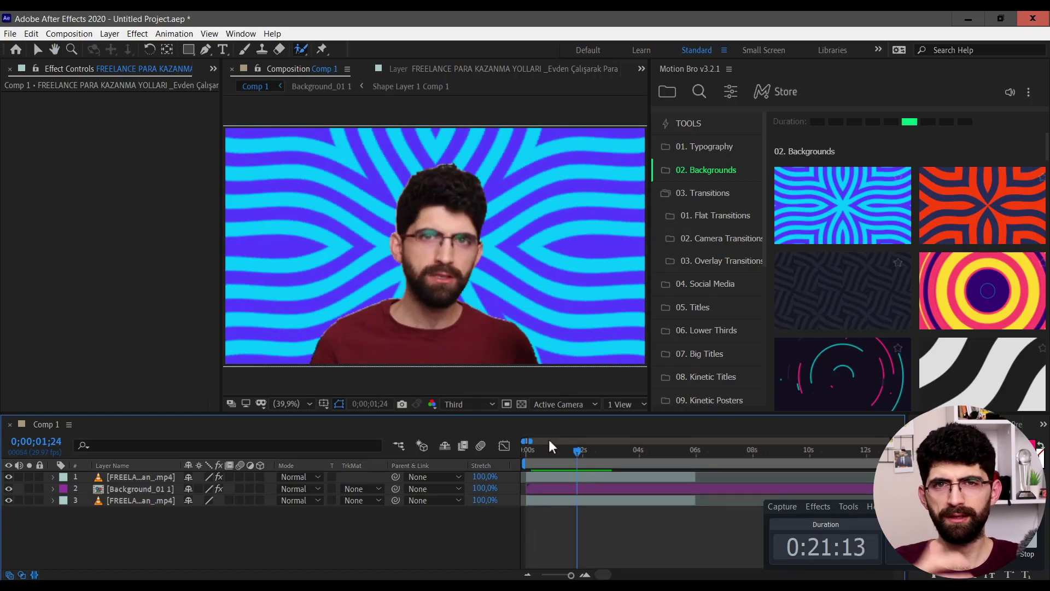
{"action": "left_click", "coordinate": [550, 441]}
{"action": "left_click", "coordinate": [529, 448]}
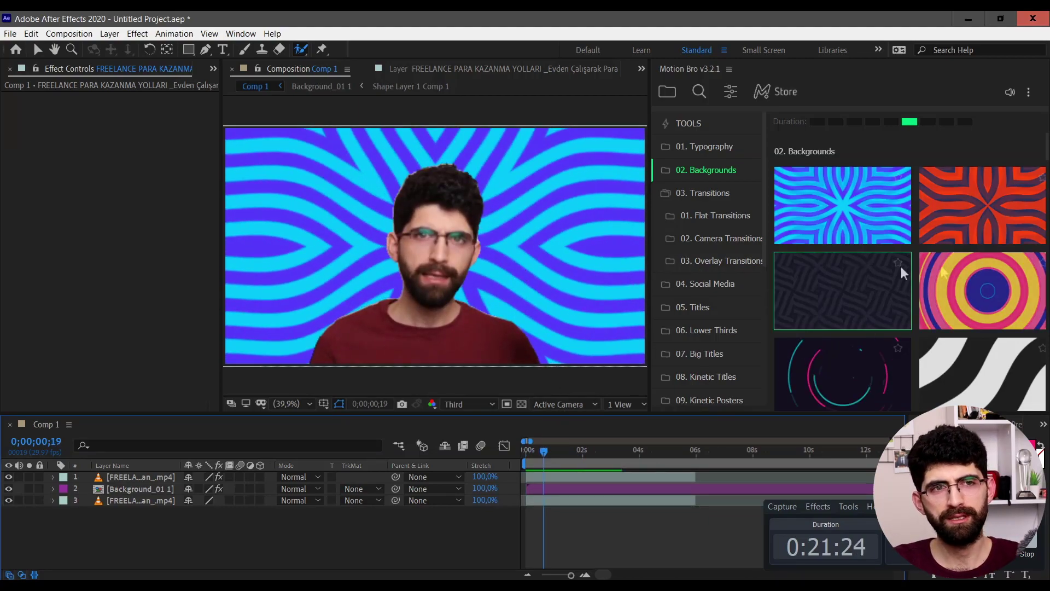
{"action": "scroll", "coordinate": [903, 270], "scroll_direction": "down", "scroll_amount": 5}
{"action": "key", "text": "Delete"}
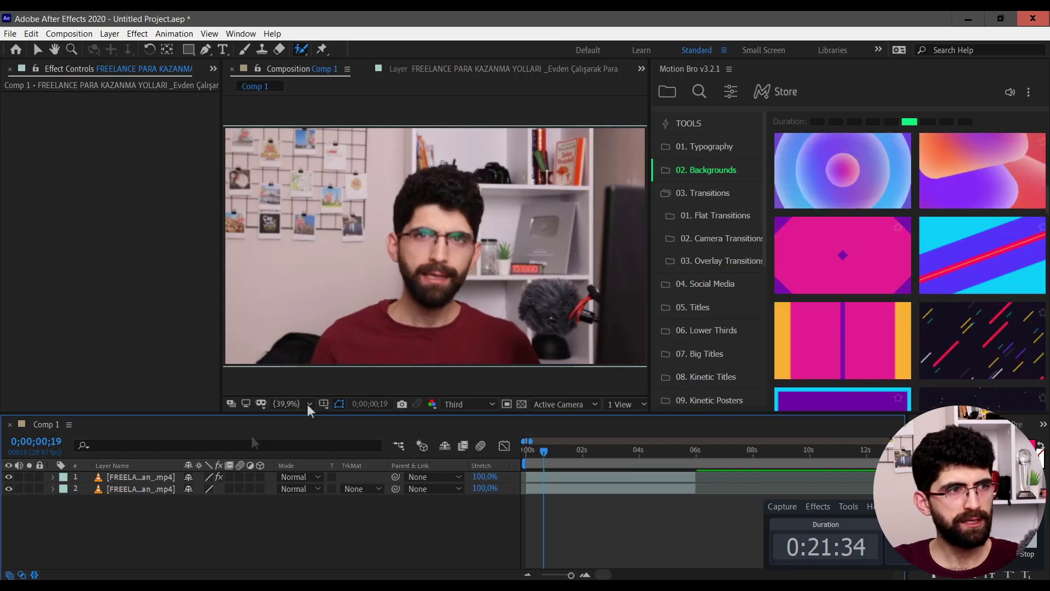
Step: Browse Motion Bro's Transitions presets and apply Flat_Transition_19 over the clip cut
{"action": "left_click", "coordinate": [725, 201]}
{"action": "scroll", "coordinate": [875, 262], "scroll_direction": "down", "scroll_amount": 1}
{"action": "mouse_move", "coordinate": [875, 268]}
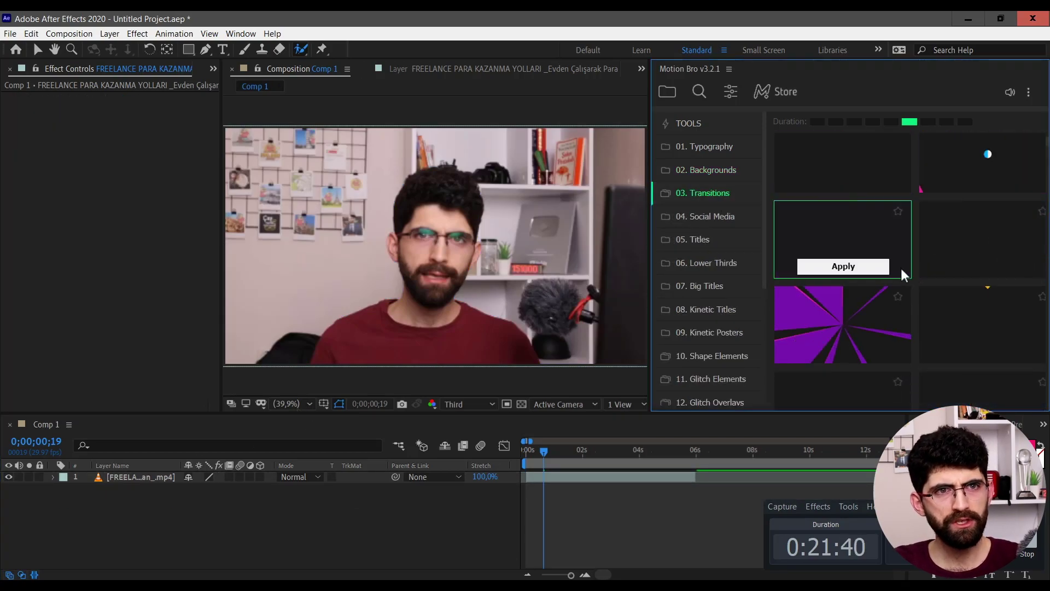
{"action": "mouse_move", "coordinate": [960, 173]}
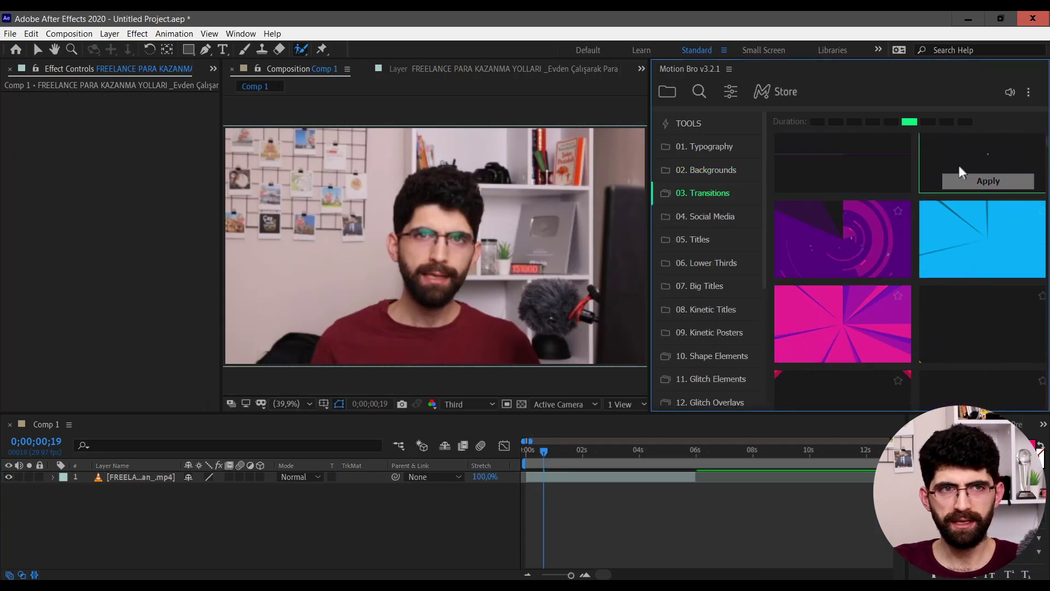
{"action": "scroll", "coordinate": [855, 266], "scroll_direction": "down", "scroll_amount": 2}
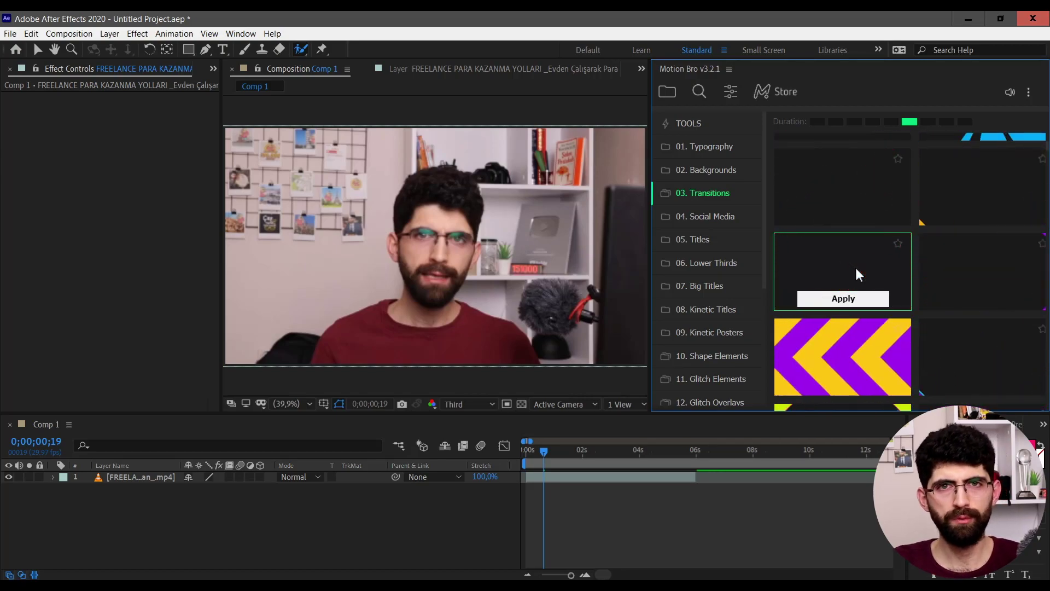
{"action": "scroll", "coordinate": [843, 303], "scroll_direction": "up", "scroll_amount": 1}
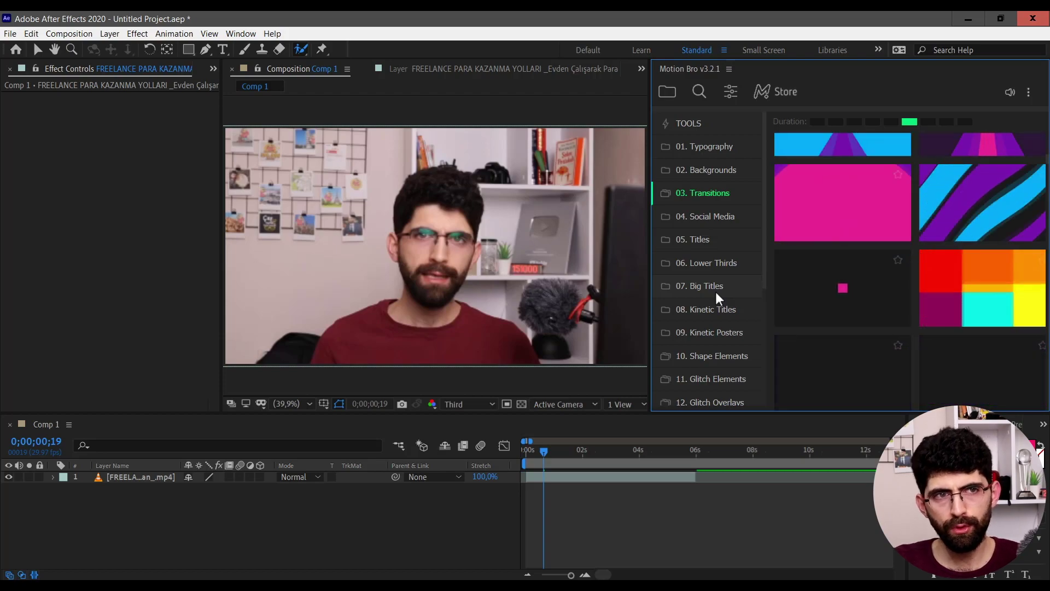
{"action": "left_click", "coordinate": [843, 315]}
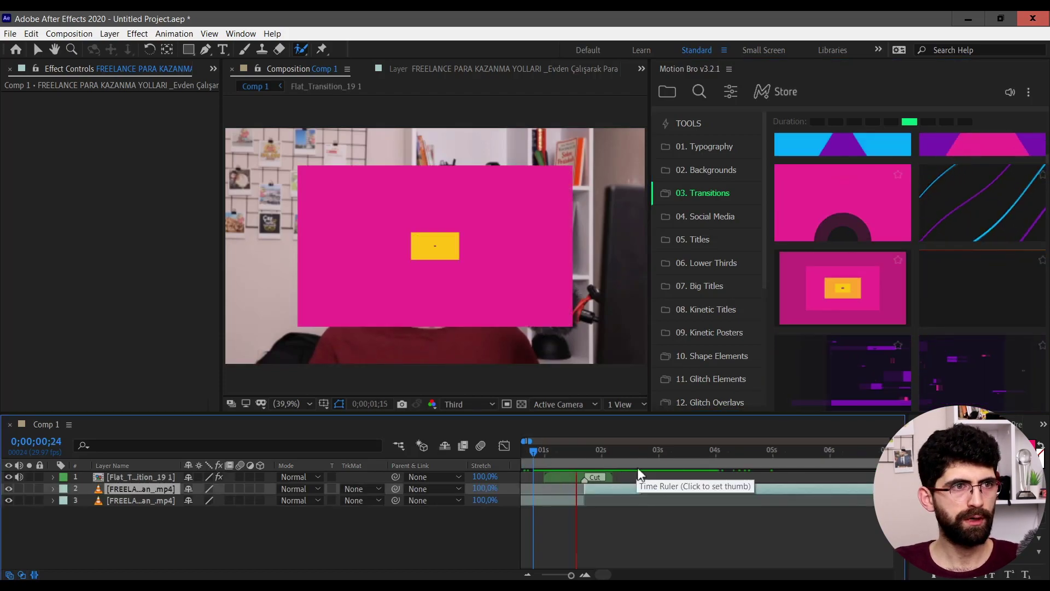
{"action": "left_click", "coordinate": [649, 458]}
Step: Swap in Flat_Transition_04, preview it from 0;00;01;05, then delete the transition layer
{"action": "left_click", "coordinate": [537, 451]}
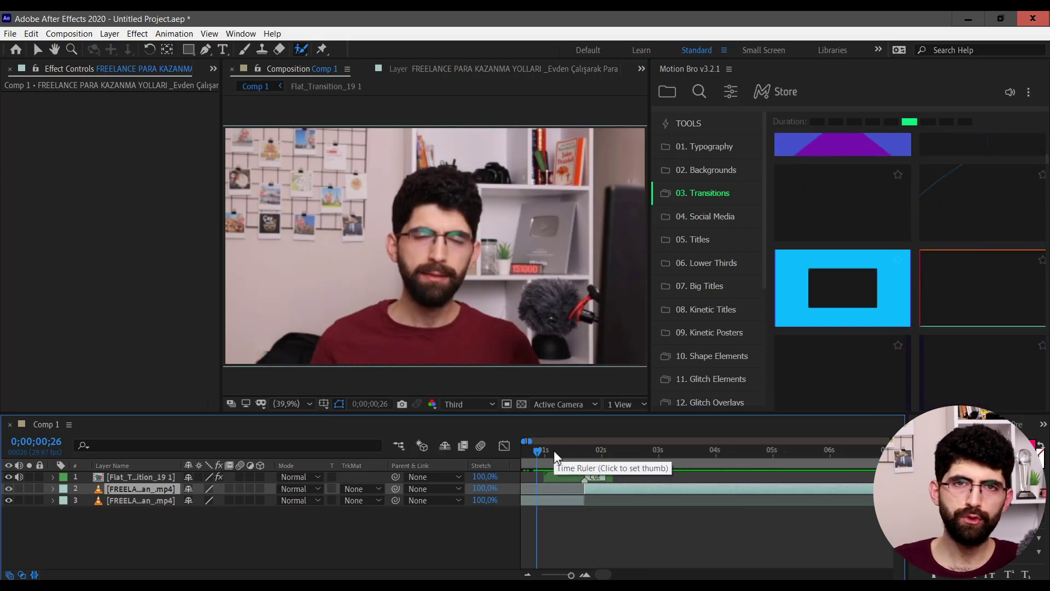
{"action": "key", "text": "Page_Up"}
{"action": "left_click", "coordinate": [565, 477]}
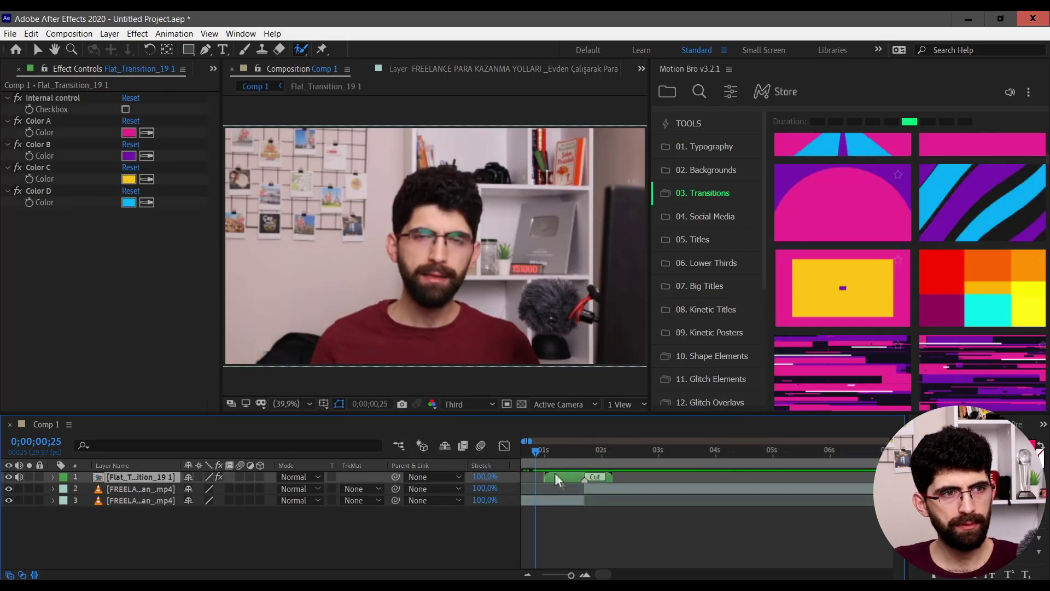
{"action": "mouse_move", "coordinate": [894, 316]}
{"action": "left_click", "coordinate": [989, 314]}
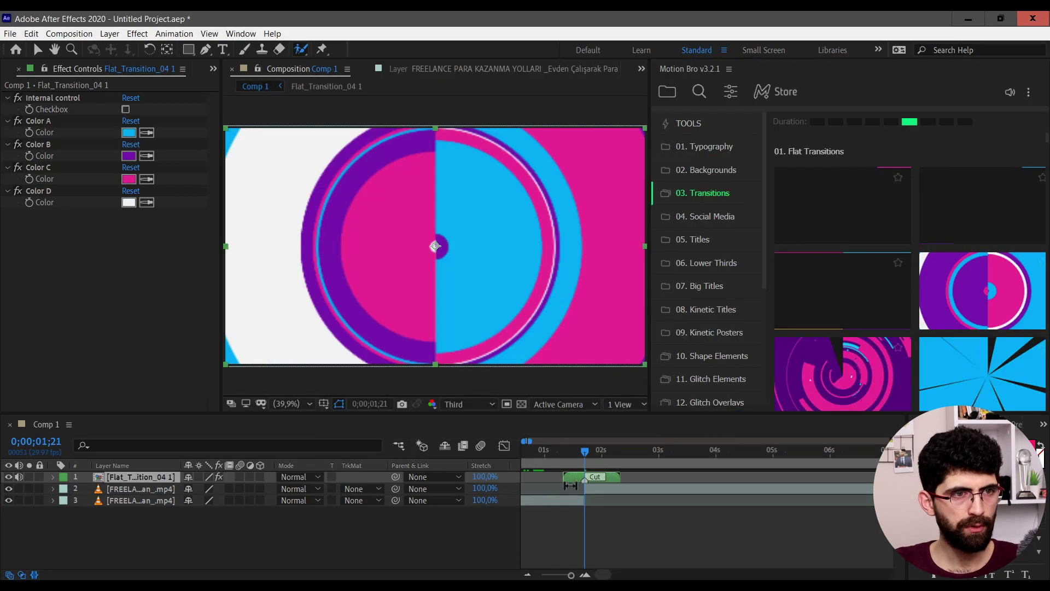
{"action": "scroll", "coordinate": [550, 491], "scroll_direction": "up", "scroll_amount": 3}
{"action": "left_click", "coordinate": [602, 450]}
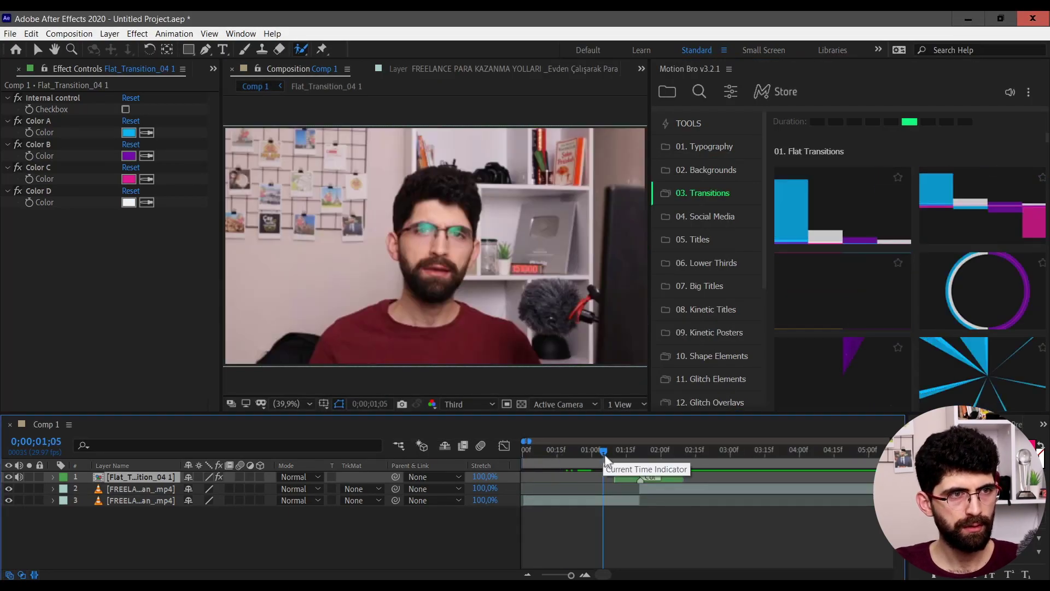
{"action": "key", "text": "space"}
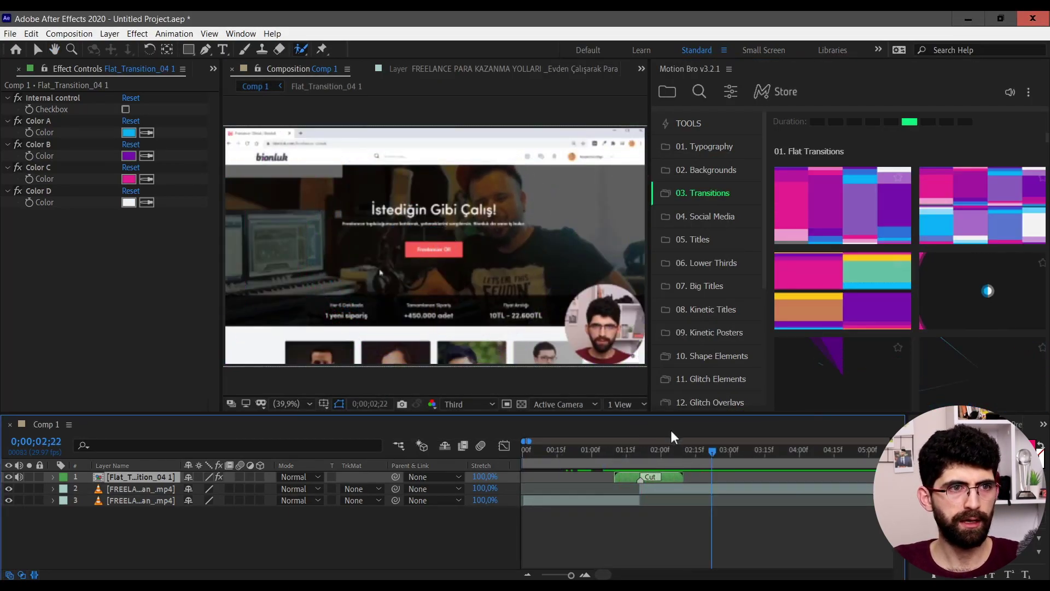
{"action": "left_click", "coordinate": [606, 453]}
{"action": "key", "text": "Delete"}
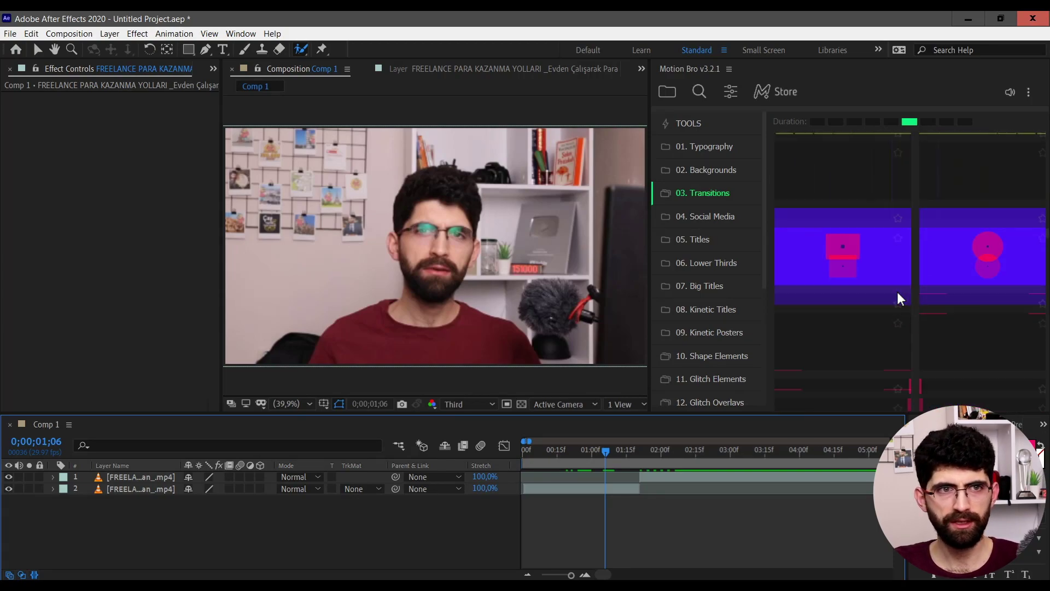
Step: Apply the Camera_Transition_13 right-zoom preset over the second webcam clip and preview it
{"action": "scroll", "coordinate": [880, 238], "scroll_direction": "down", "scroll_amount": 5}
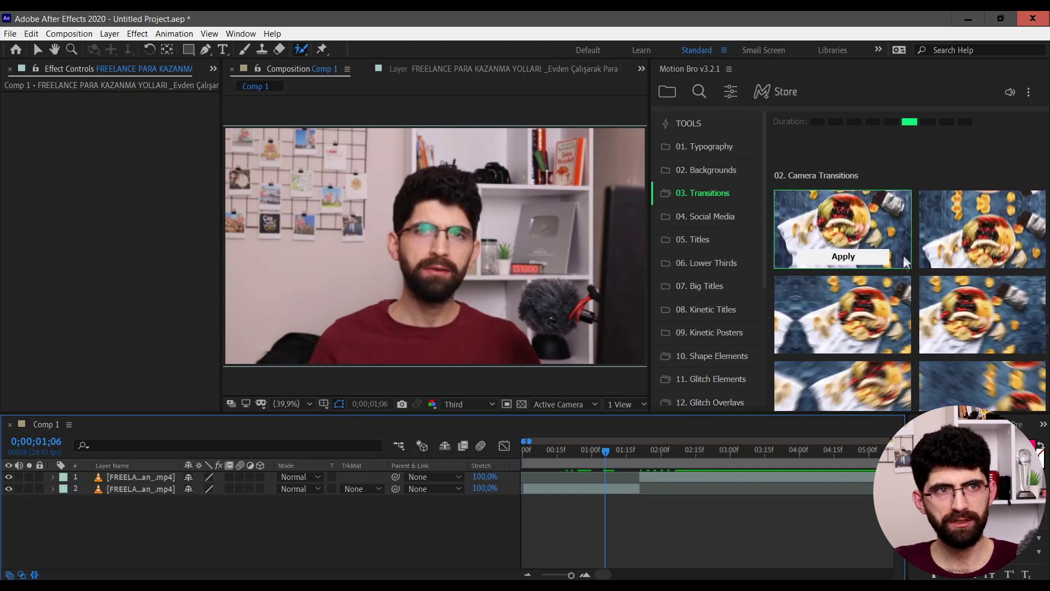
{"action": "scroll", "coordinate": [901, 277], "scroll_direction": "down", "scroll_amount": 1}
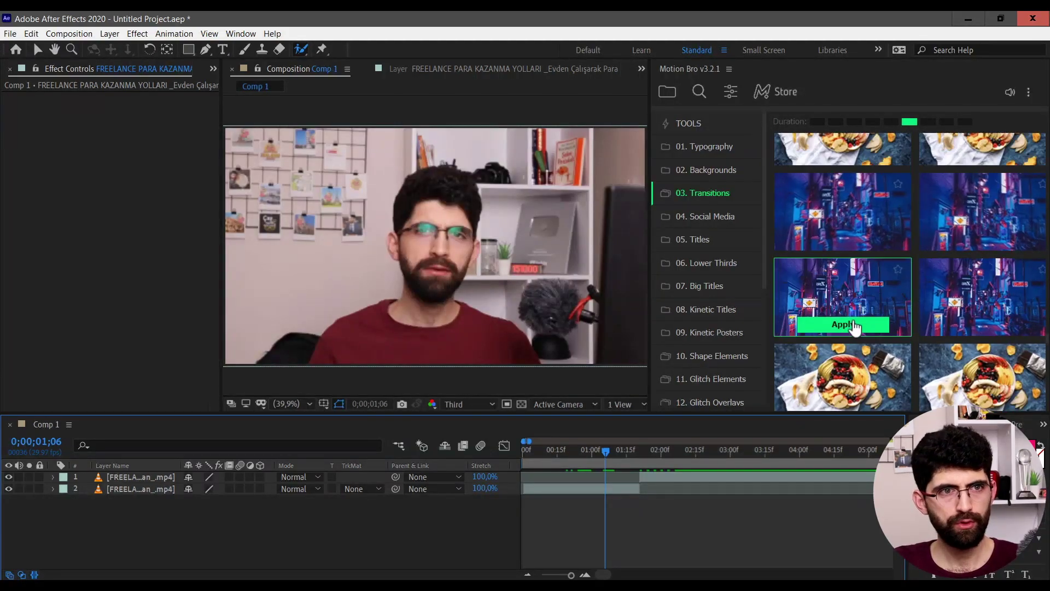
{"action": "left_click", "coordinate": [855, 325]}
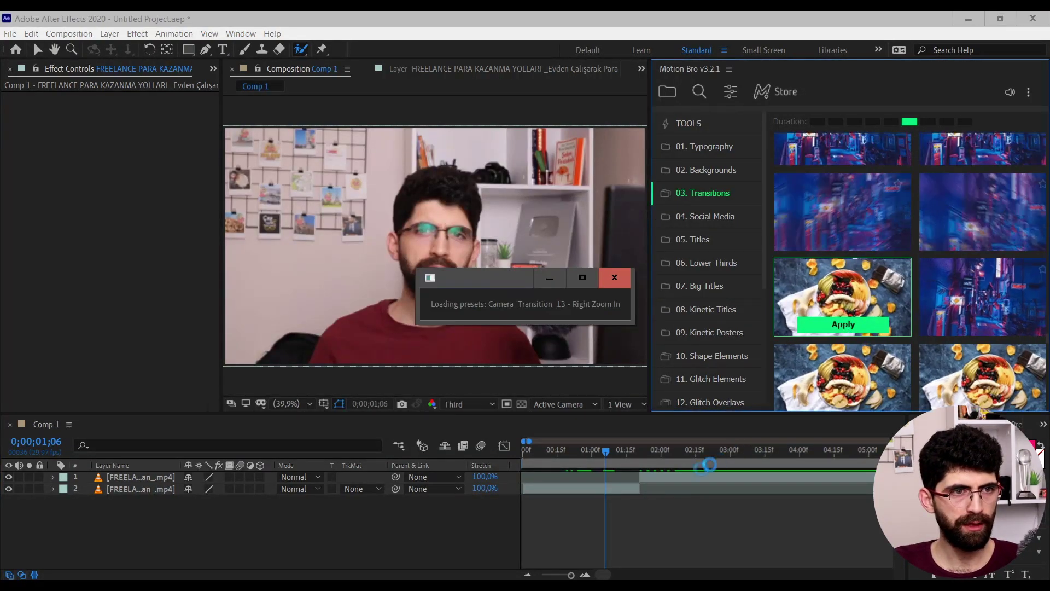
{"action": "key", "text": "Return"}
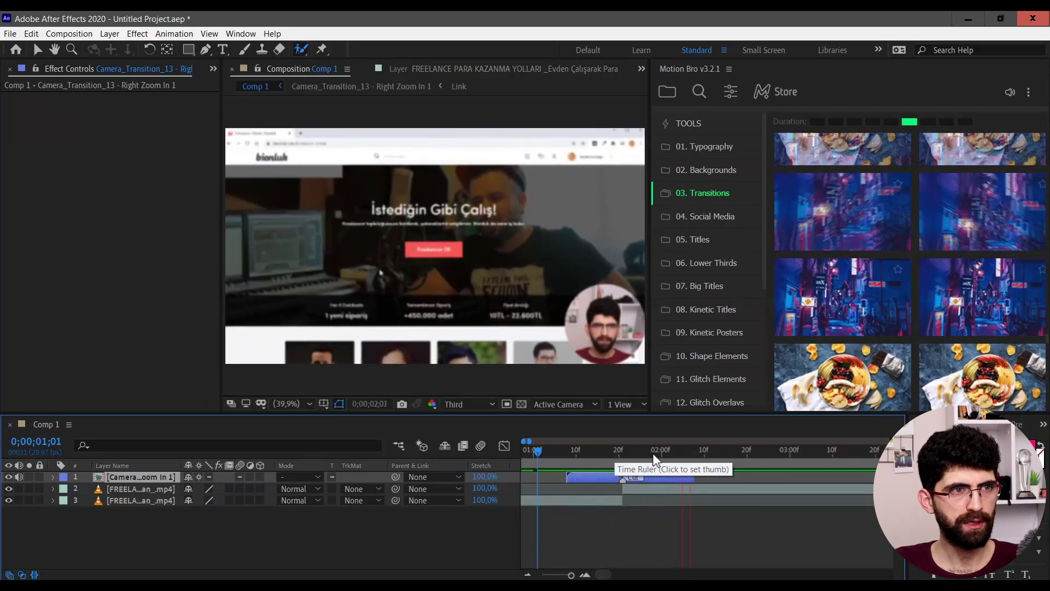
{"action": "left_click", "coordinate": [547, 488]}
{"action": "scroll", "coordinate": [964, 297], "scroll_direction": "down", "scroll_amount": 1}
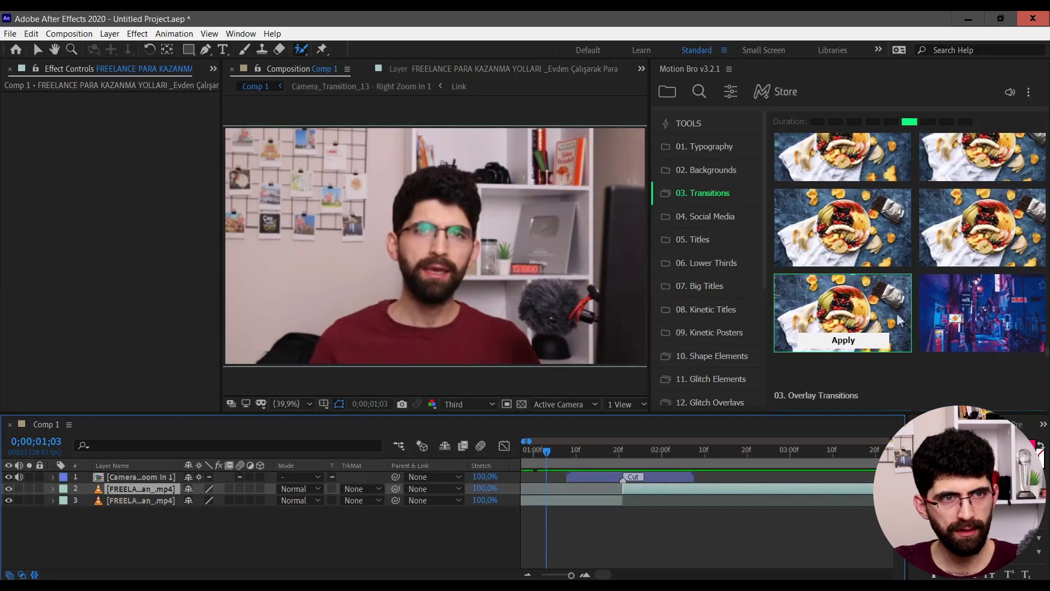
{"action": "left_click", "coordinate": [837, 342]}
{"action": "key", "text": "space"}
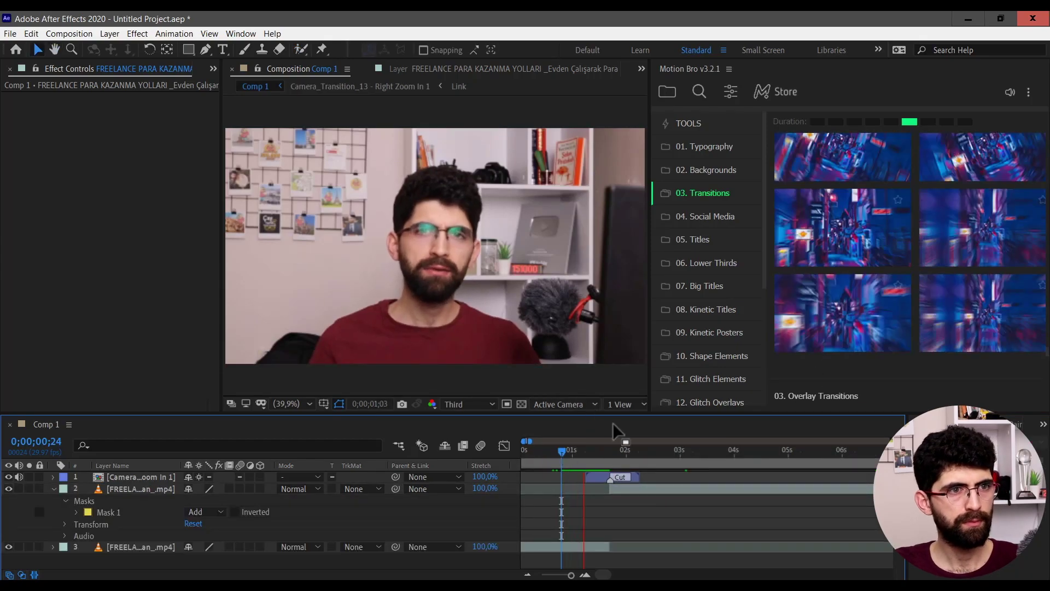
Step: Replace Camera_Transition_13 with Camera_Transition_19 Zoom In 2x and preview it at the cut
{"action": "left_click", "coordinate": [620, 478]}
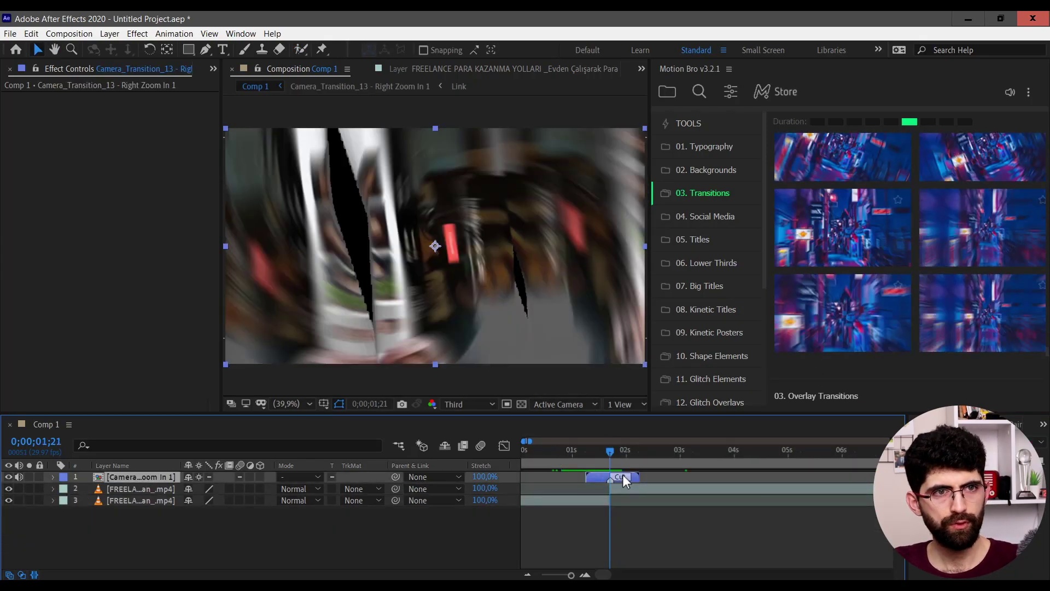
{"action": "key", "text": "Delete"}
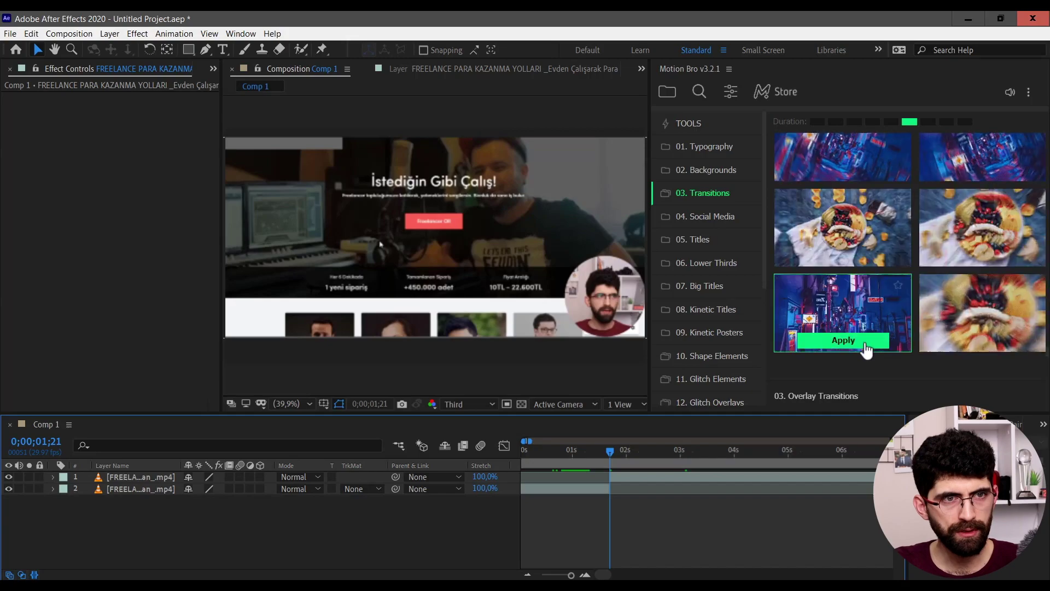
{"action": "left_click", "coordinate": [858, 342]}
{"action": "left_click", "coordinate": [559, 452]}
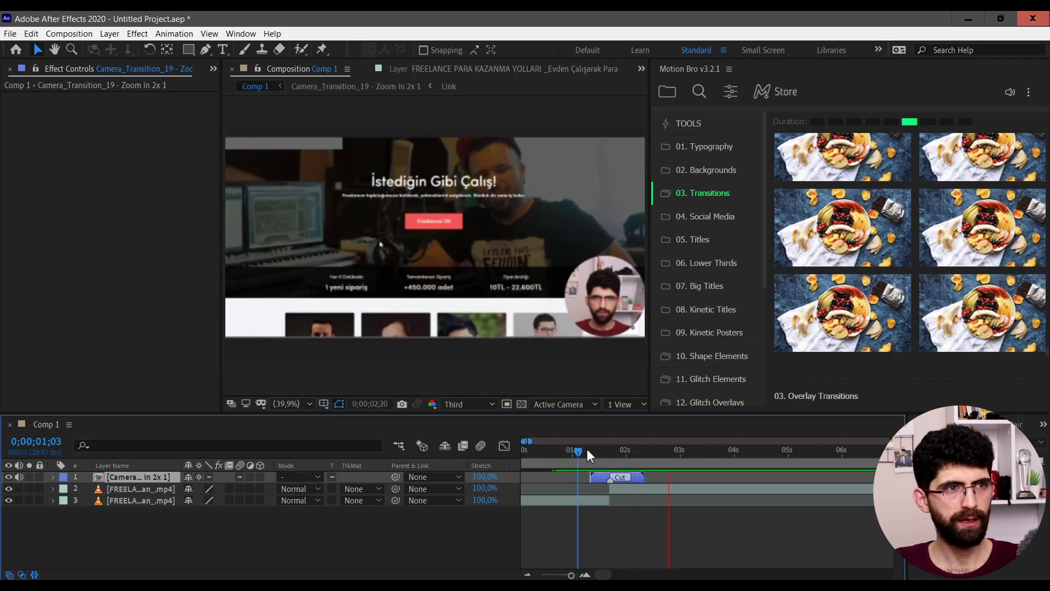
{"action": "key", "text": "space"}
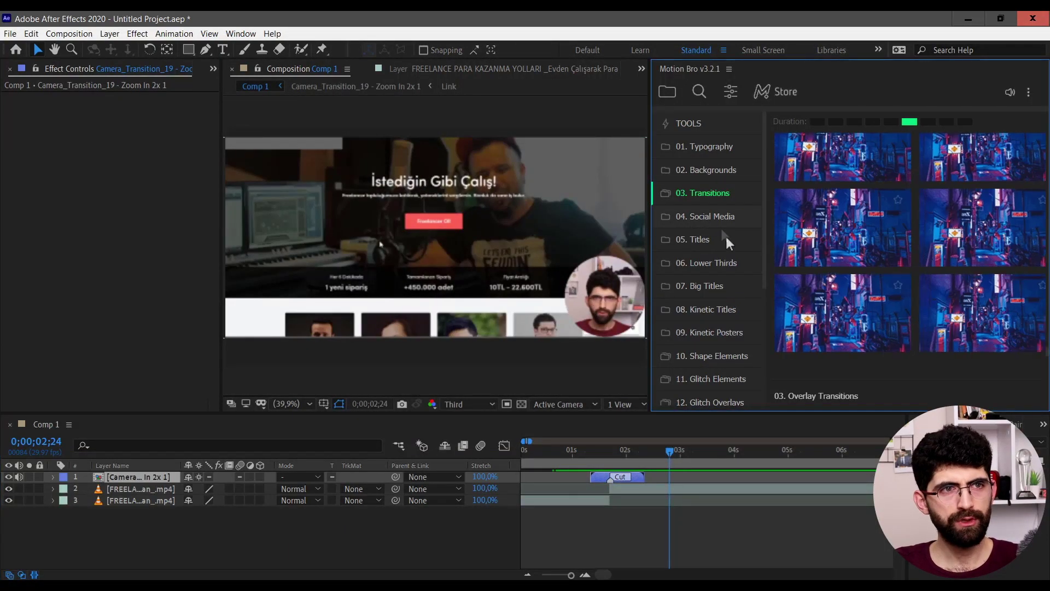
{"action": "left_click", "coordinate": [718, 217]}
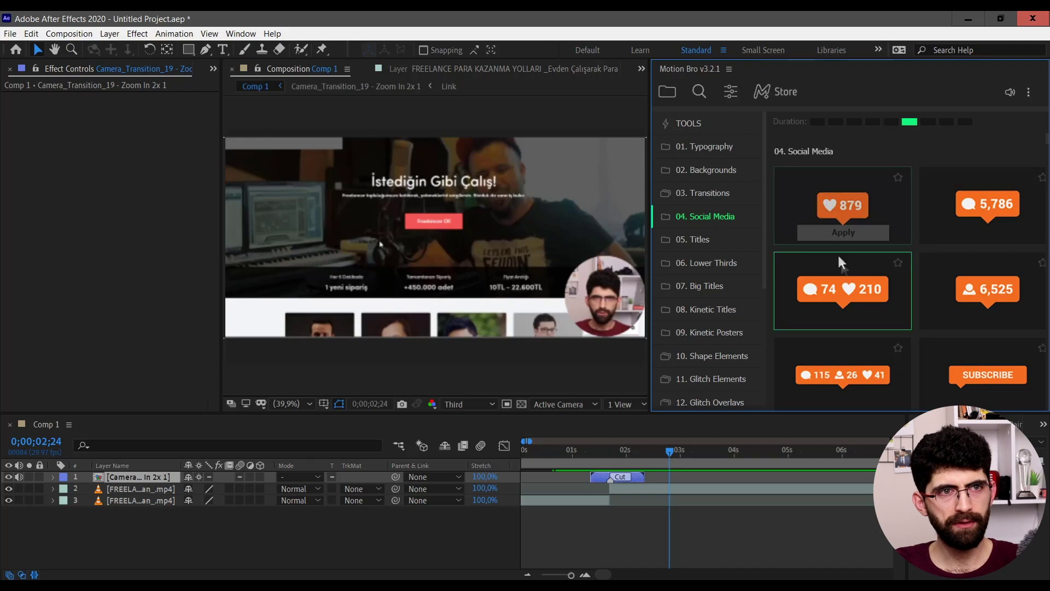
Step: Add the Social_Media_01 heart counter badge, move it toward the top, and scrub its animation
{"action": "left_click", "coordinate": [843, 232]}
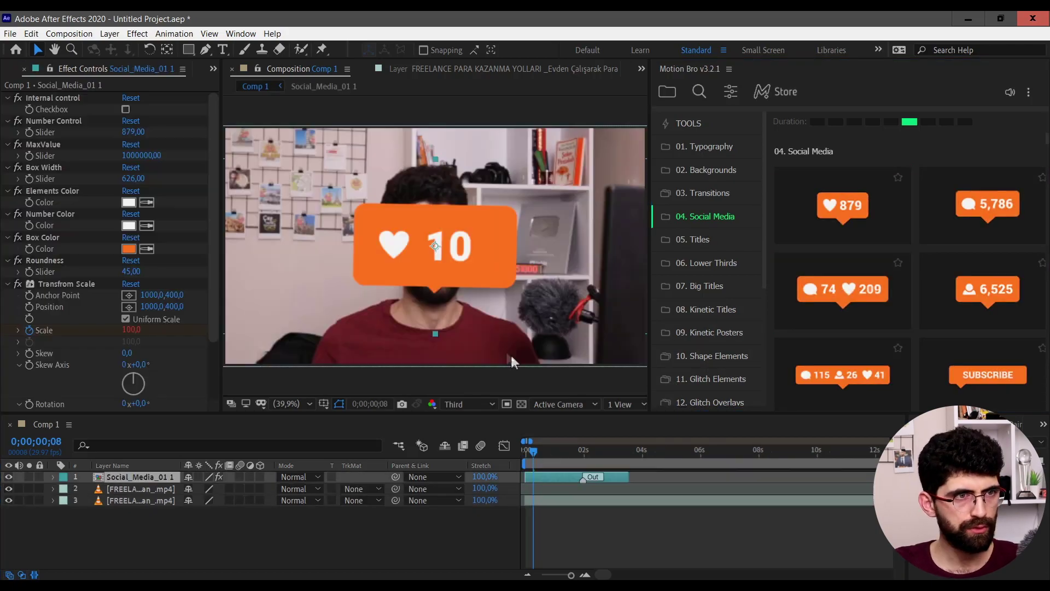
{"action": "left_click_drag", "start_coordinate": [470, 271], "coordinate": [446, 176]}
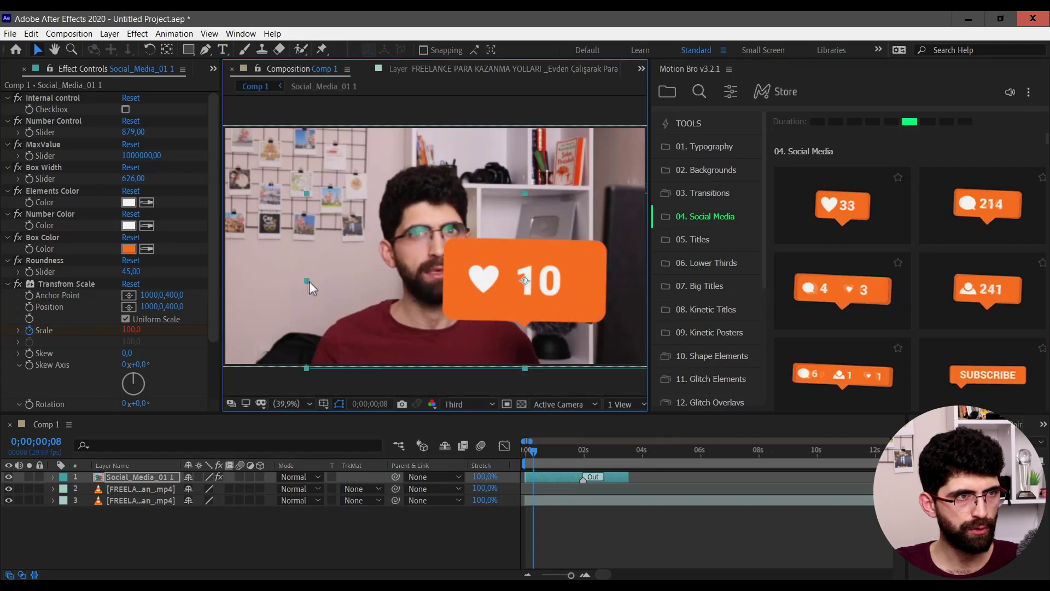
{"action": "key", "text": "space"}
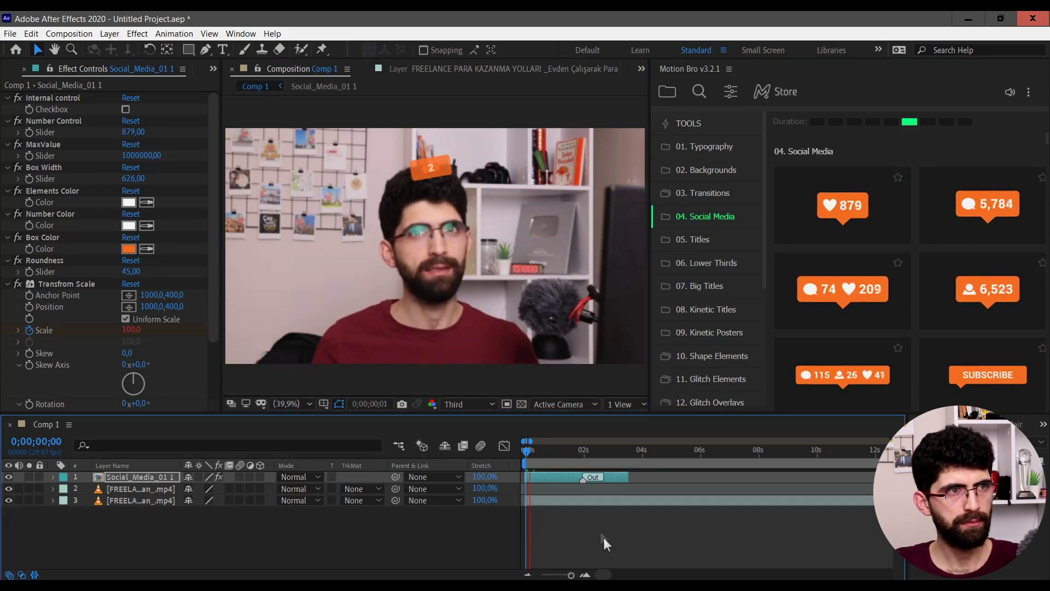
{"action": "left_click", "coordinate": [578, 450]}
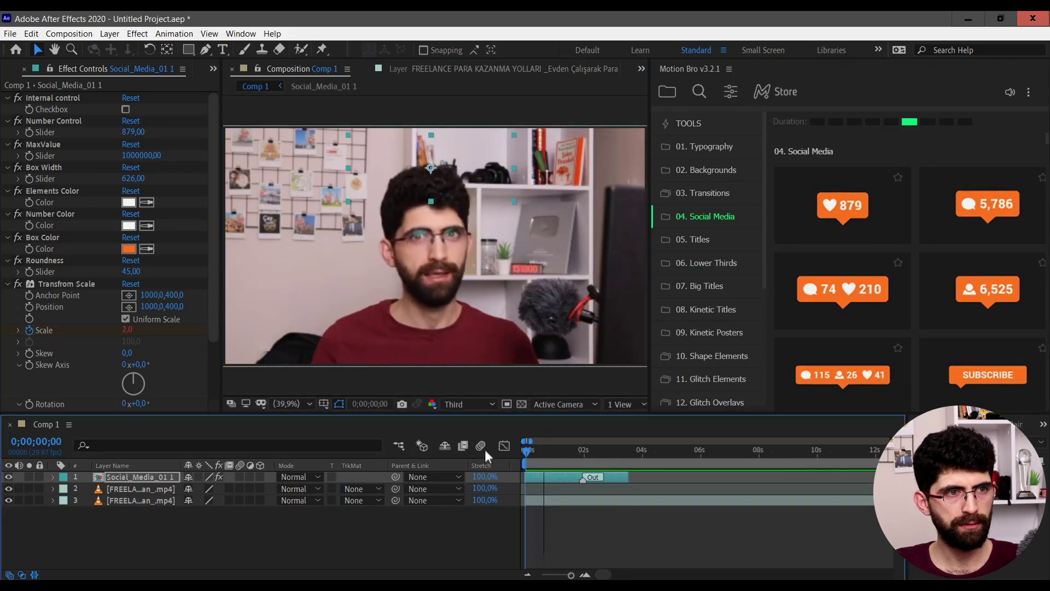
{"action": "left_click", "coordinate": [577, 449]}
{"action": "scroll", "coordinate": [889, 321], "scroll_direction": "down", "scroll_amount": 3}
{"action": "scroll", "coordinate": [887, 317], "scroll_direction": "down", "scroll_amount": 3}
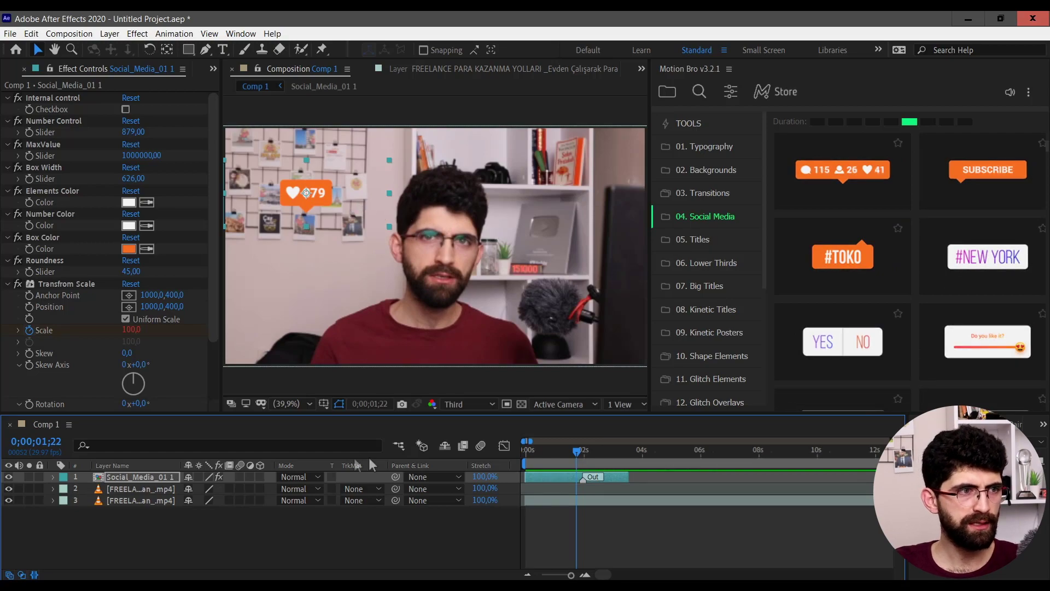
{"action": "left_click_drag", "start_coordinate": [555, 458], "coordinate": [578, 458]}
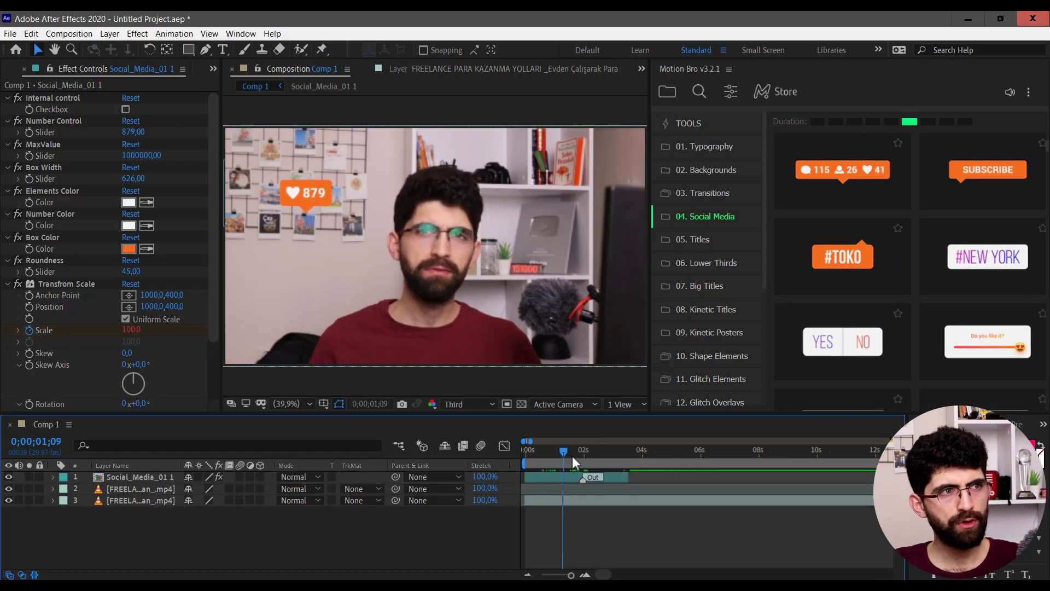
{"action": "left_click_drag", "start_coordinate": [578, 458], "coordinate": [582, 458]}
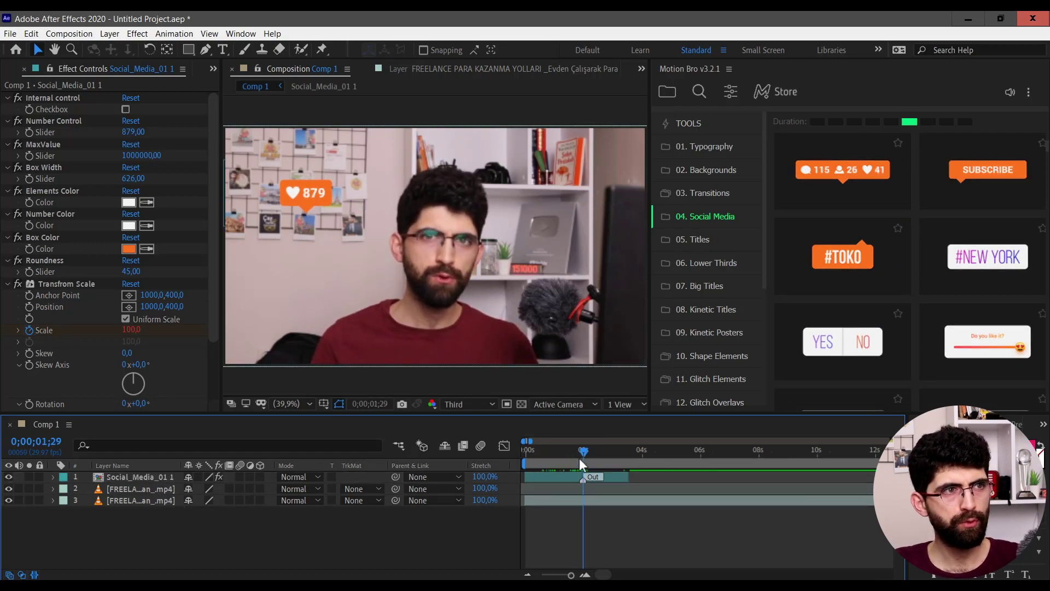
Step: Set the heart counter's Number Control to 150 and Box Color to red, then preview
{"action": "left_click", "coordinate": [136, 476]}
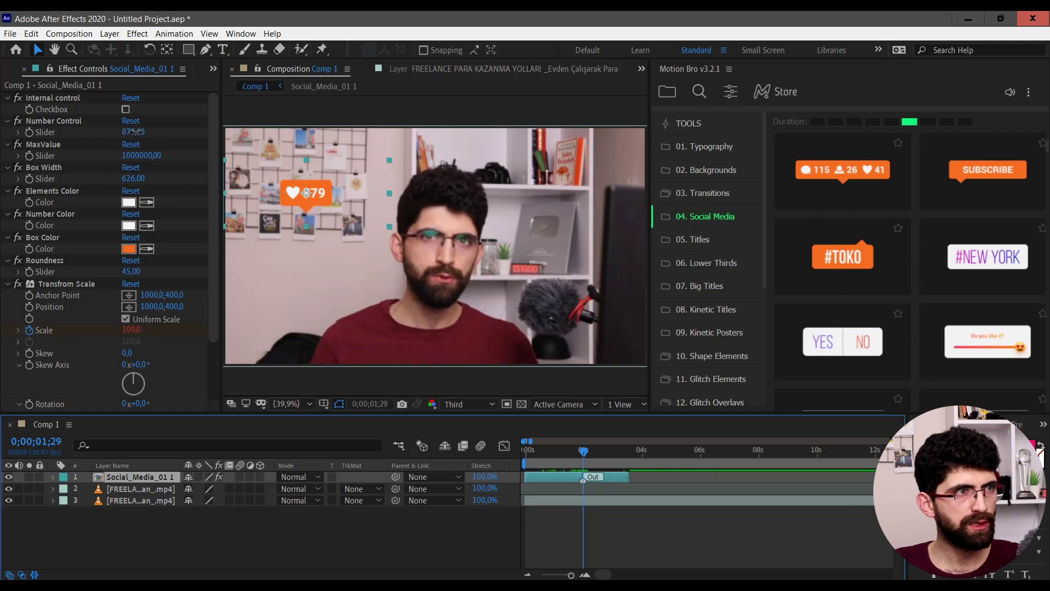
{"action": "type", "text": "150"}
{"action": "key", "text": "Return"}
{"action": "left_click", "coordinate": [129, 249]}
{"action": "left_click_drag", "start_coordinate": [928, 348], "coordinate": [928, 335]}
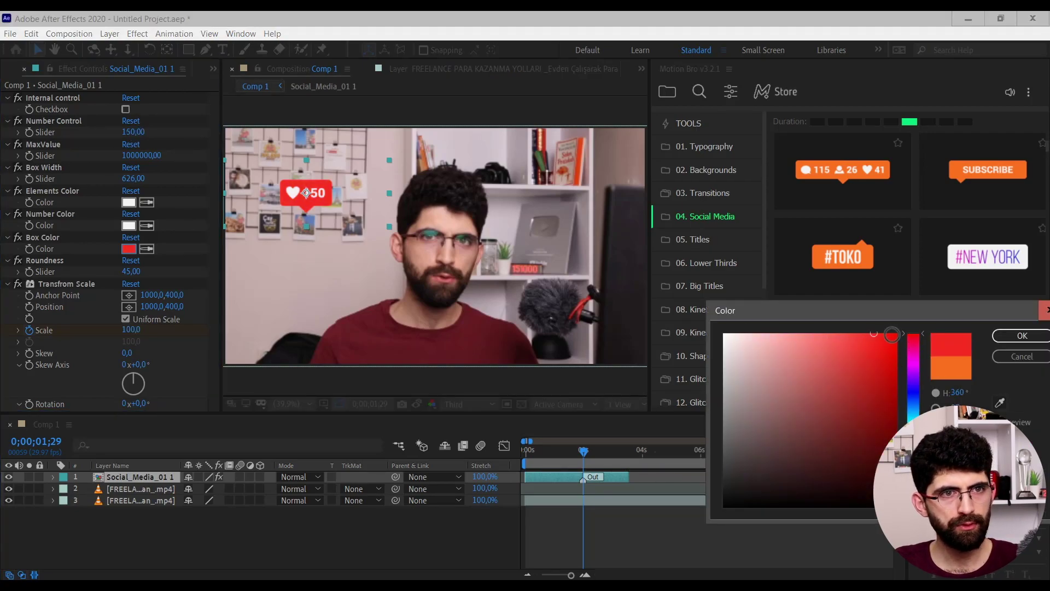
{"action": "key", "text": "Return"}
{"action": "key", "text": "space"}
{"action": "key", "text": "space"}
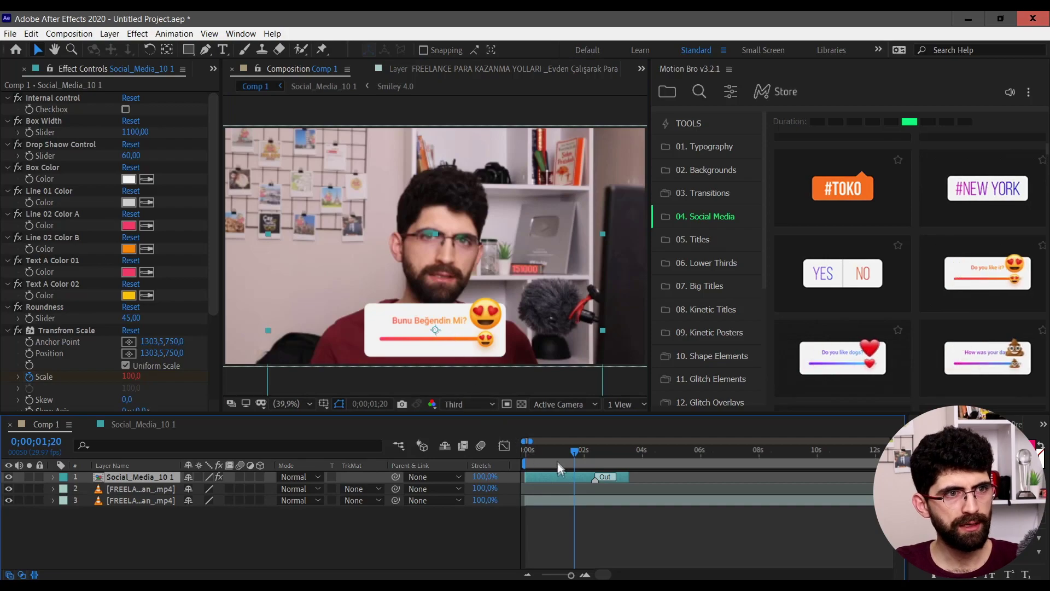
Step: Preview the Social_Media_10 emoji slider from the start, then delete its layer
{"action": "left_click", "coordinate": [524, 452]}
{"action": "key", "text": "space"}
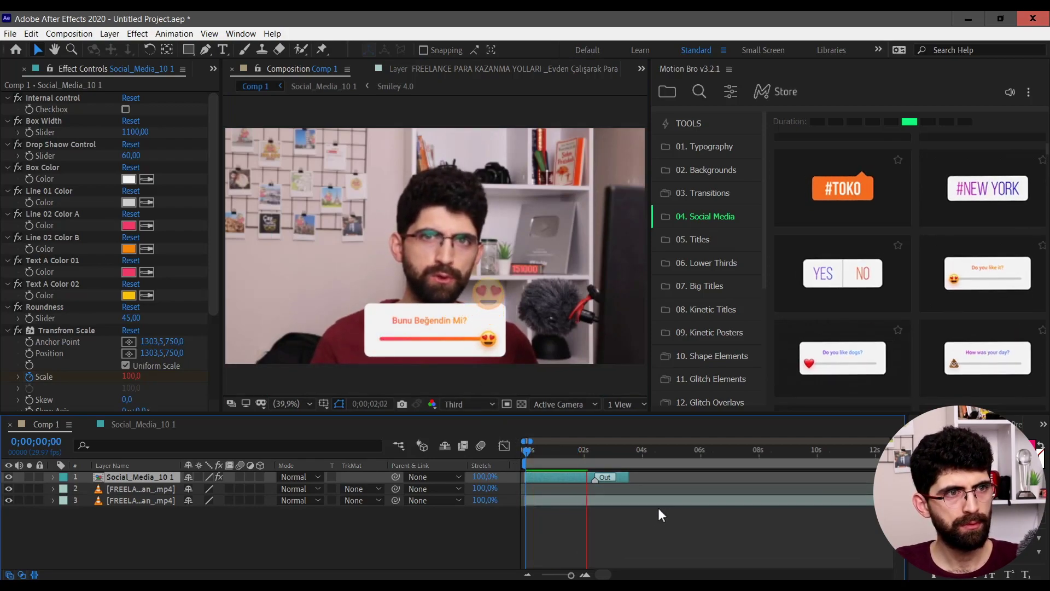
{"action": "key", "text": "space"}
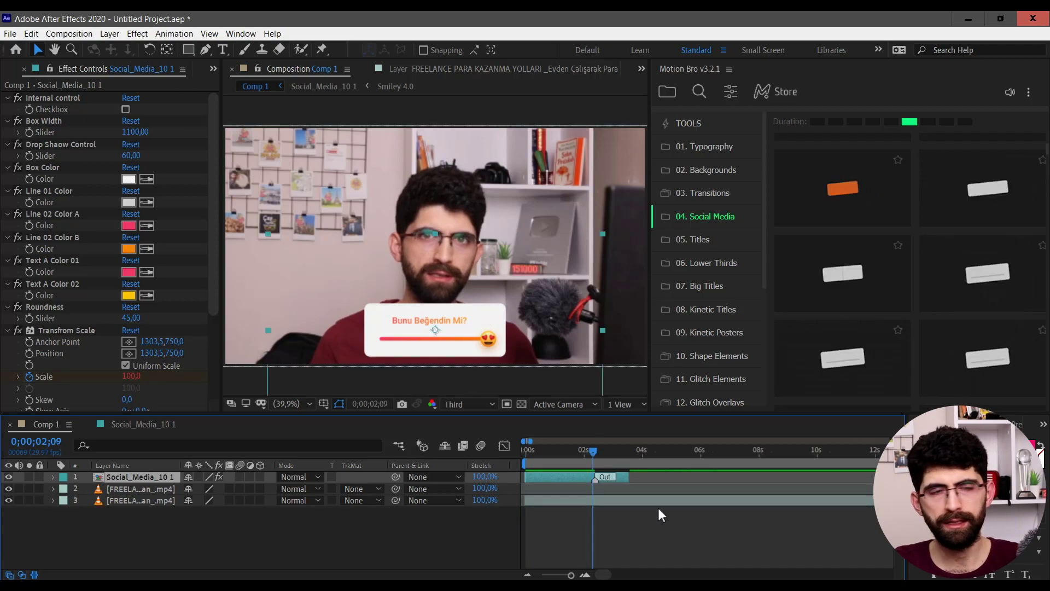
{"action": "key", "text": "Delete"}
Step: Try the heart social-media preset, delete it again, and switch the browser to 05. Titles
{"action": "mouse_move", "coordinate": [794, 281]}
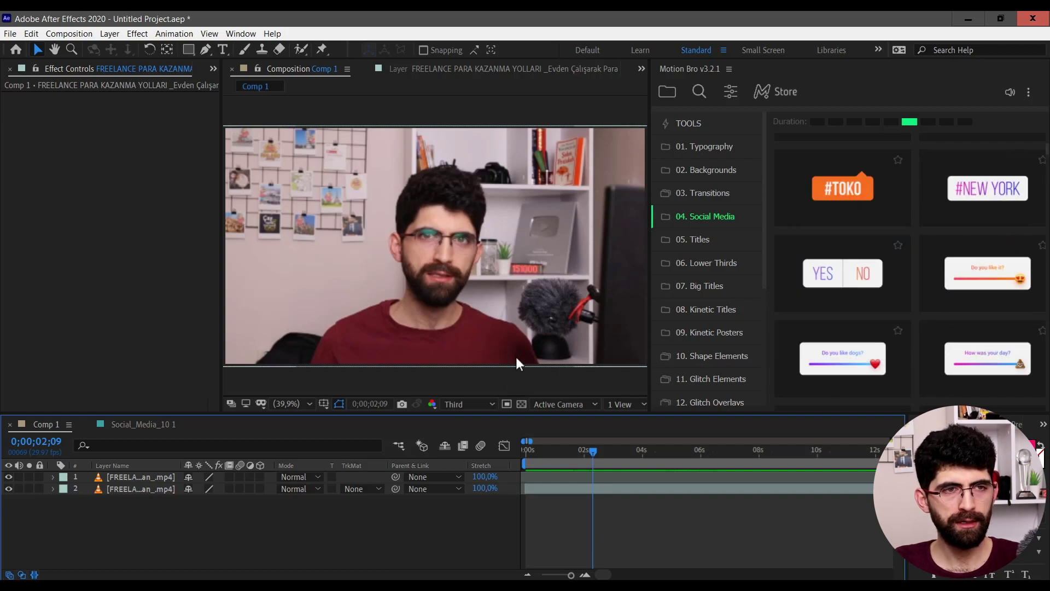
{"action": "scroll", "coordinate": [835, 324], "scroll_direction": "down", "scroll_amount": 3}
{"action": "scroll", "coordinate": [880, 330], "scroll_direction": "down", "scroll_amount": 3}
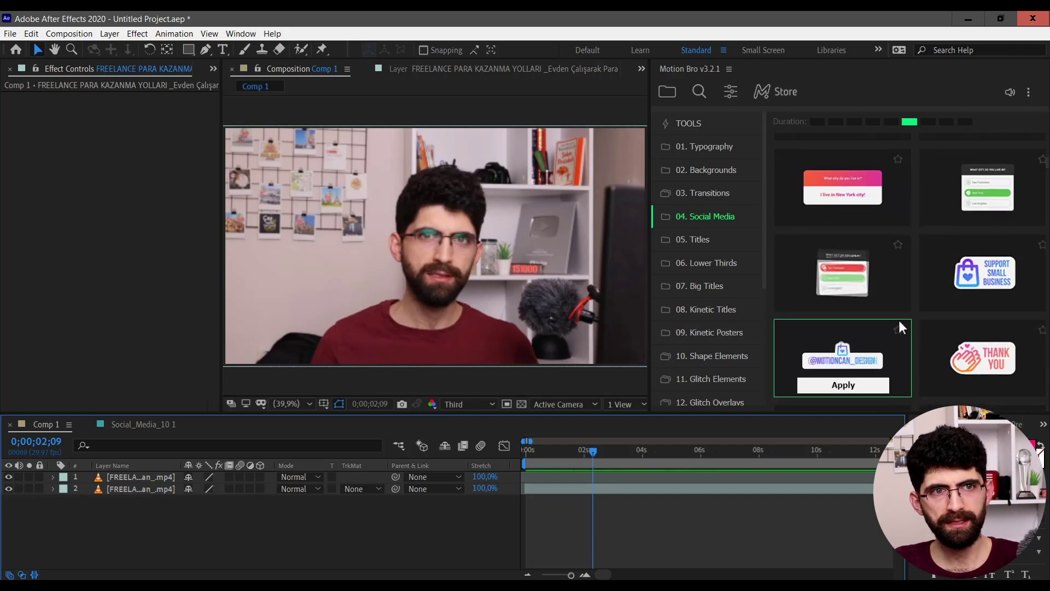
{"action": "scroll", "coordinate": [900, 320], "scroll_direction": "down", "scroll_amount": 3}
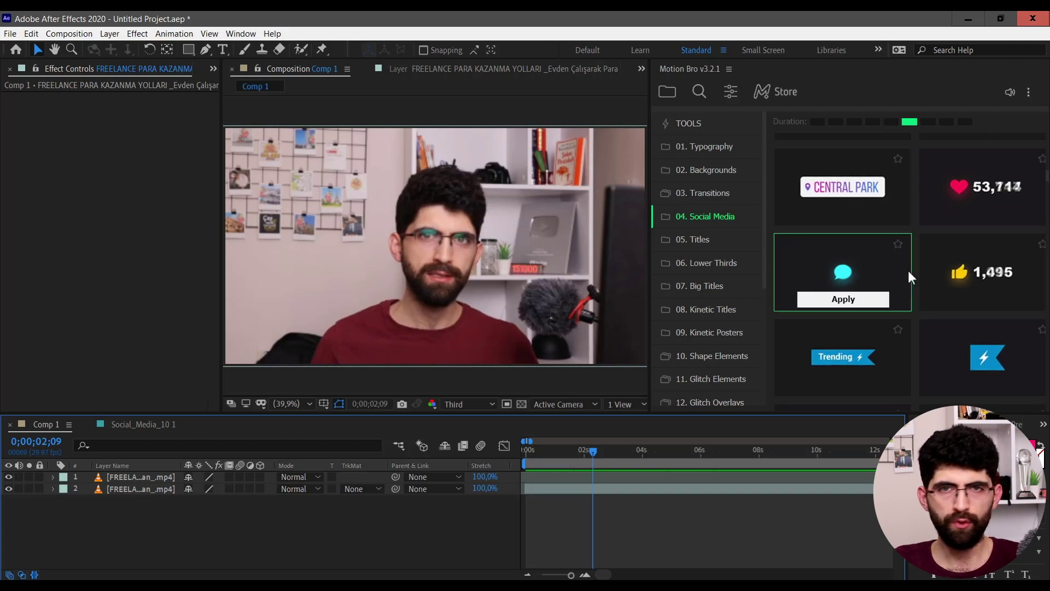
{"action": "scroll", "coordinate": [909, 262], "scroll_direction": "down", "scroll_amount": 5}
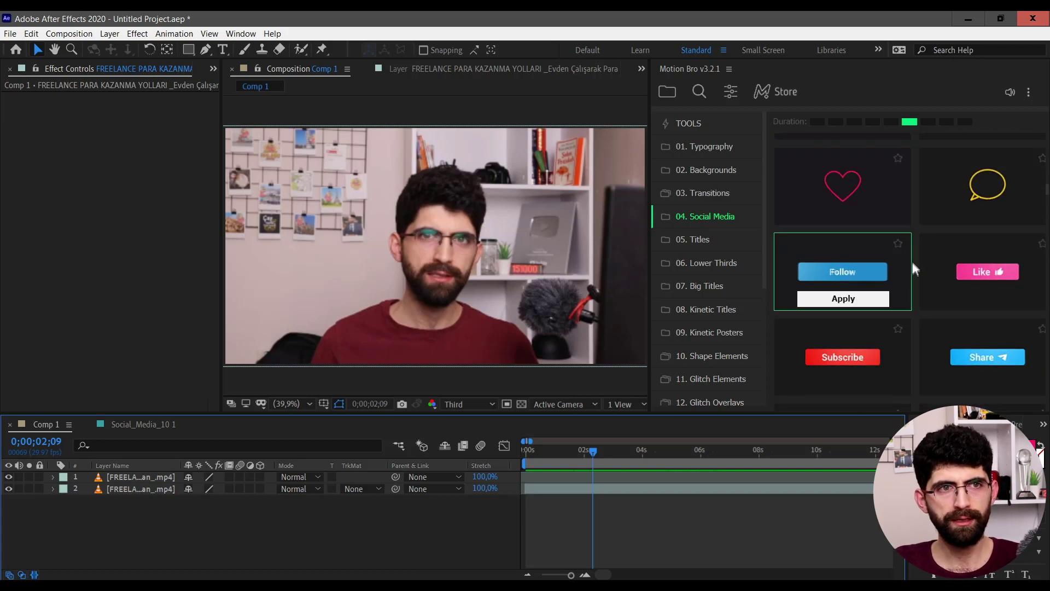
{"action": "left_click", "coordinate": [843, 213]}
{"action": "key", "text": "Return"}
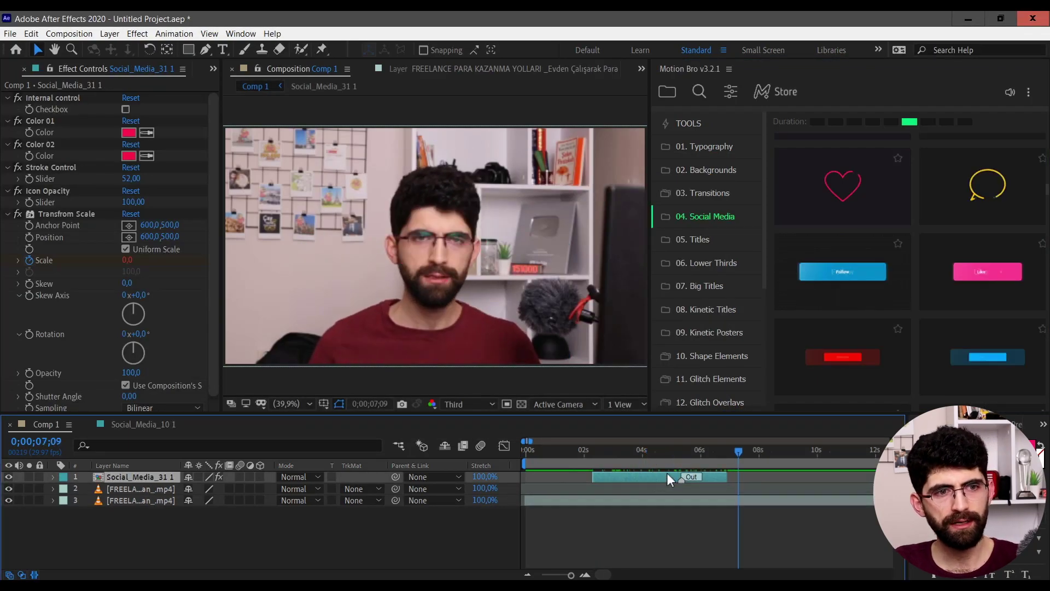
{"action": "key", "text": "Delete"}
{"action": "left_click", "coordinate": [693, 239]}
{"action": "scroll", "coordinate": [890, 310], "scroll_direction": "down", "scroll_amount": 2}
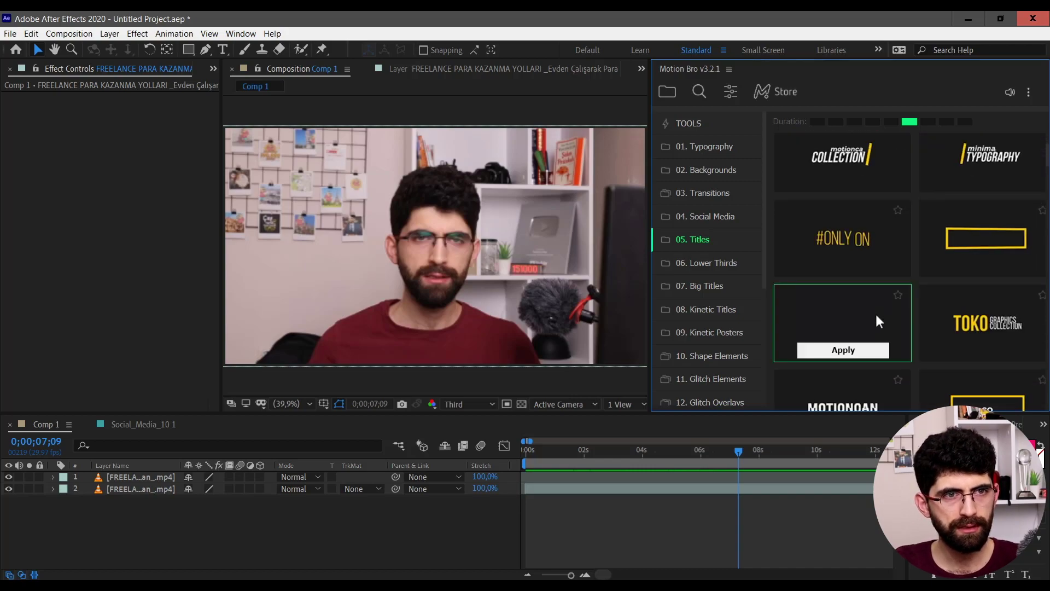
{"action": "left_click", "coordinate": [875, 312]}
{"action": "left_click", "coordinate": [125, 425]}
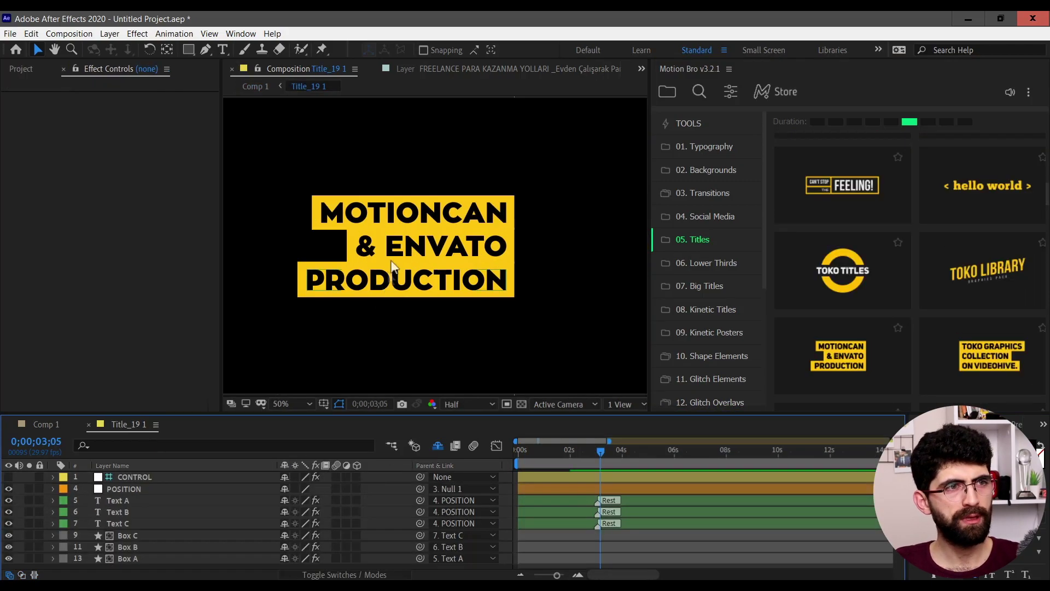
{"action": "double_click", "coordinate": [398, 218]}
{"action": "type", "text": "BEĞEN"}
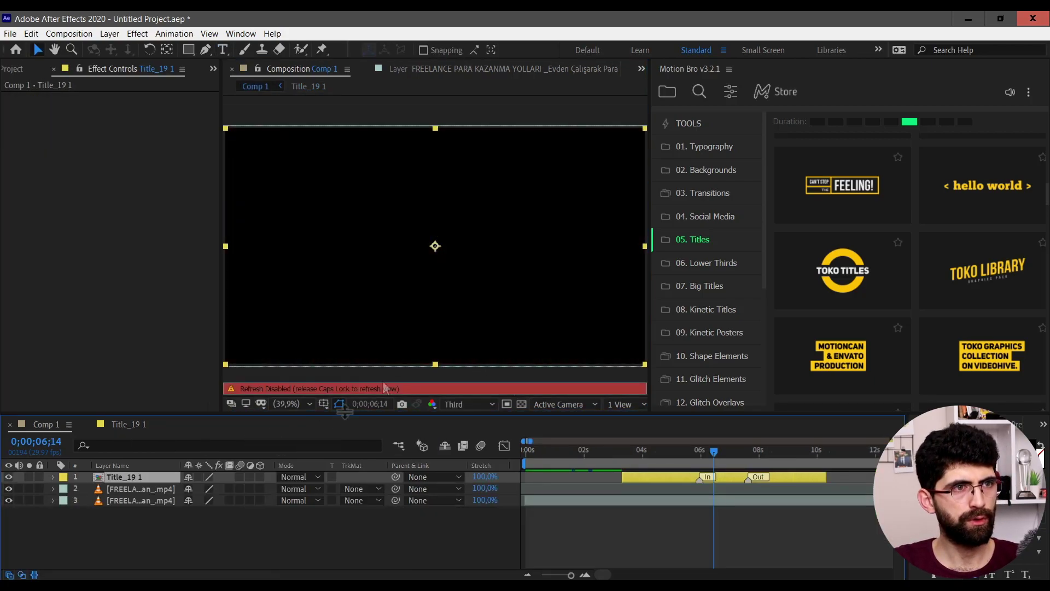
{"action": "key", "text": "Caps_Lock"}
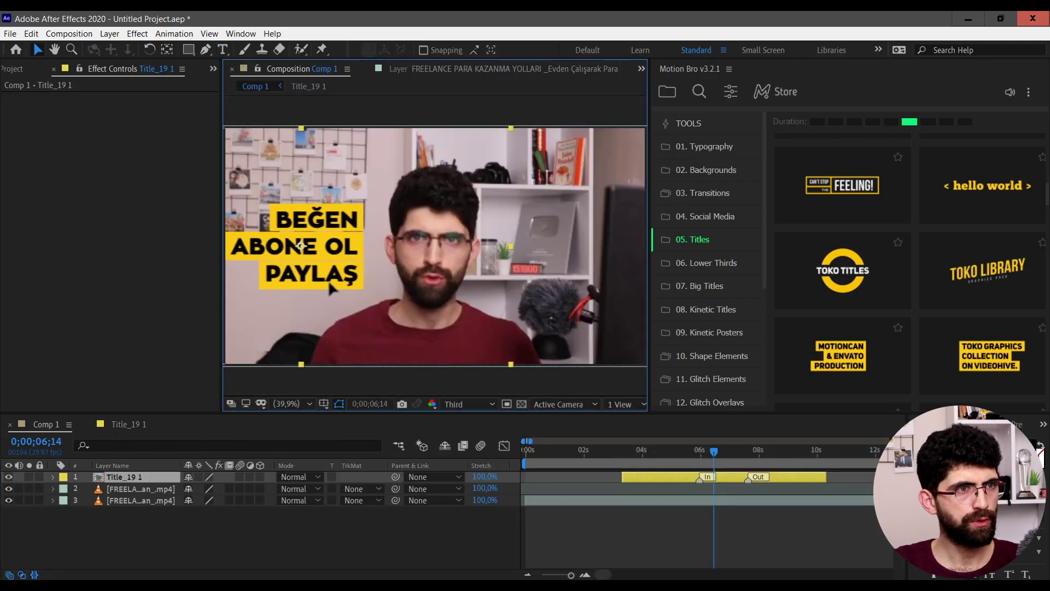
{"action": "key", "text": "space"}
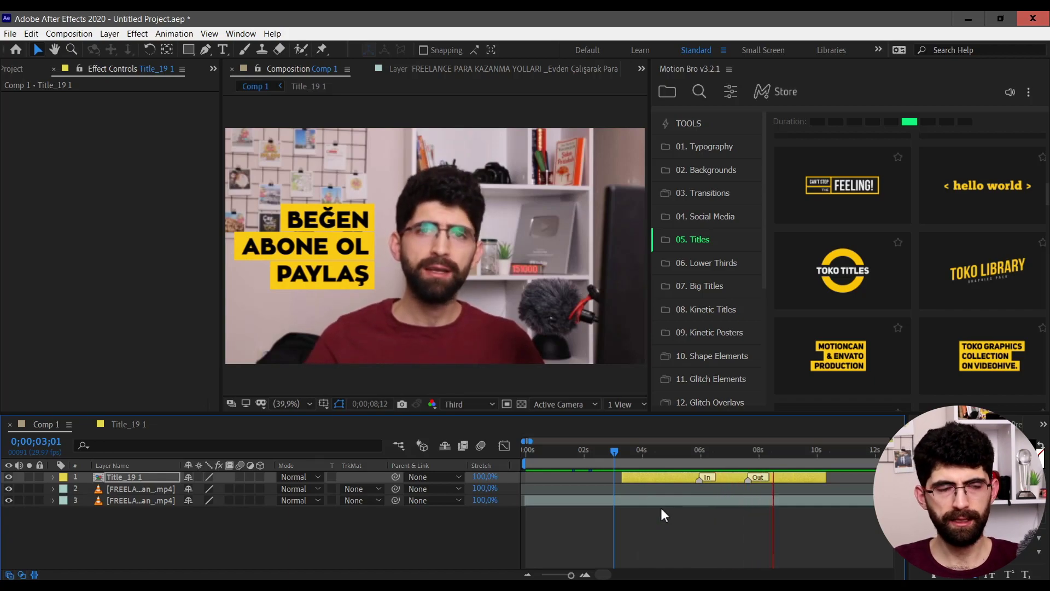
{"action": "key", "text": "space"}
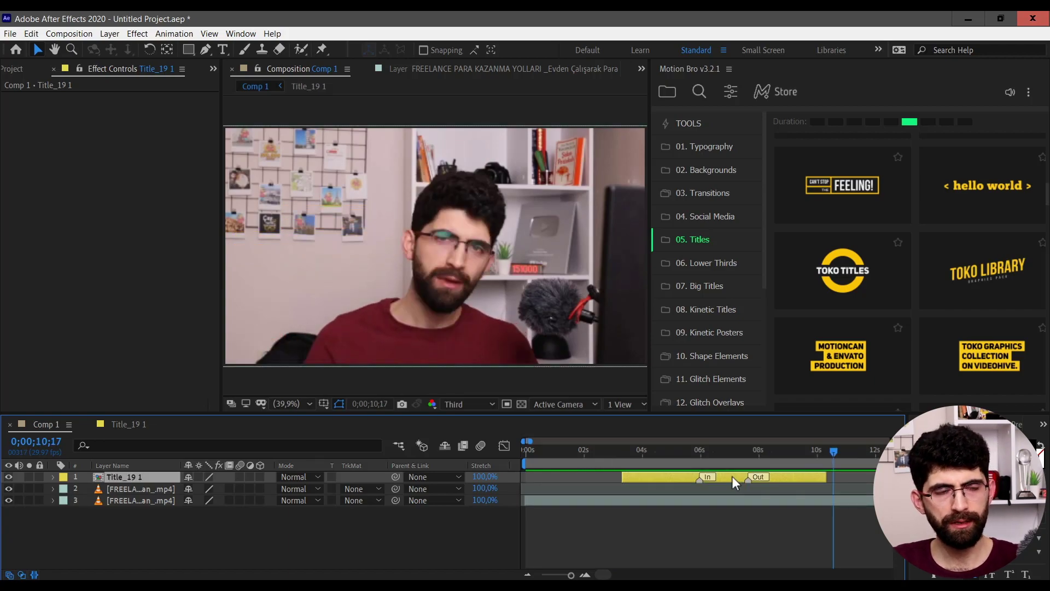
{"action": "key", "text": "Delete"}
{"action": "scroll", "coordinate": [901, 245], "scroll_direction": "down", "scroll_amount": 3}
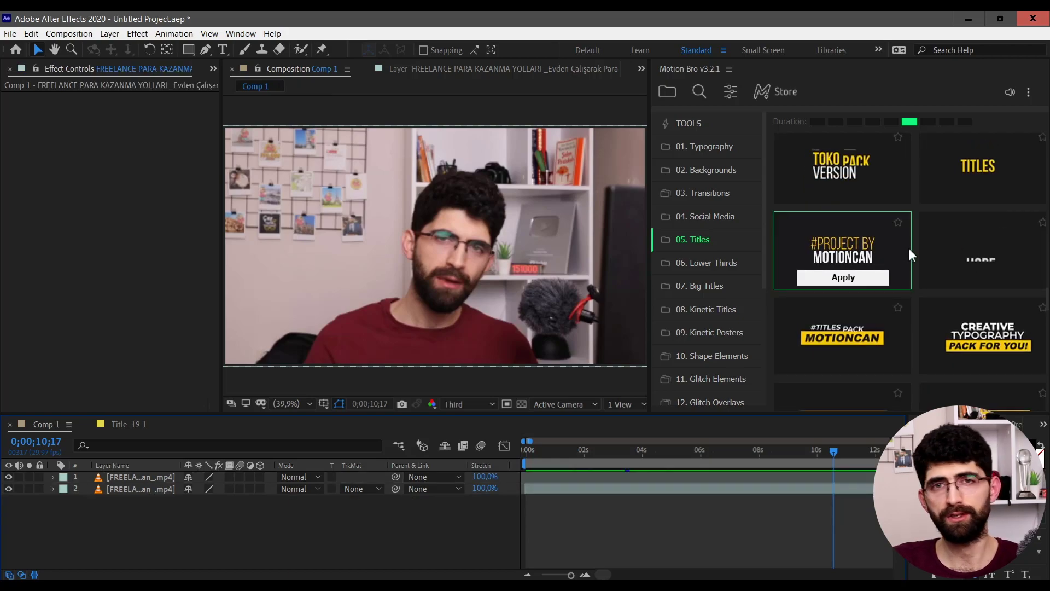
Step: Apply the Lower_Third_13 pink-underlined name banner, preview it, then delete its layer
{"action": "mouse_move", "coordinate": [896, 266]}
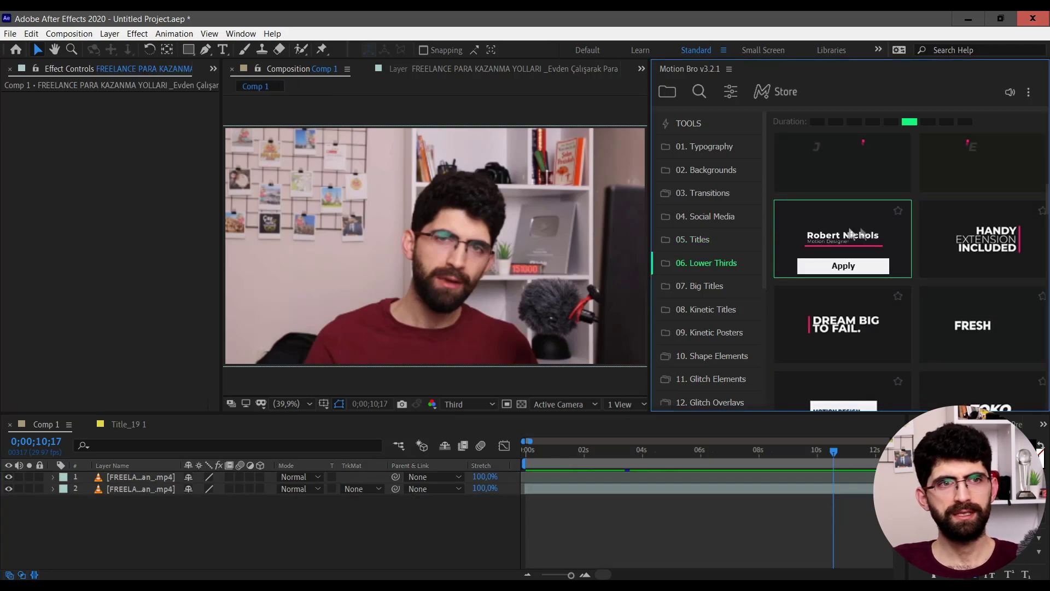
{"action": "left_click", "coordinate": [853, 266]}
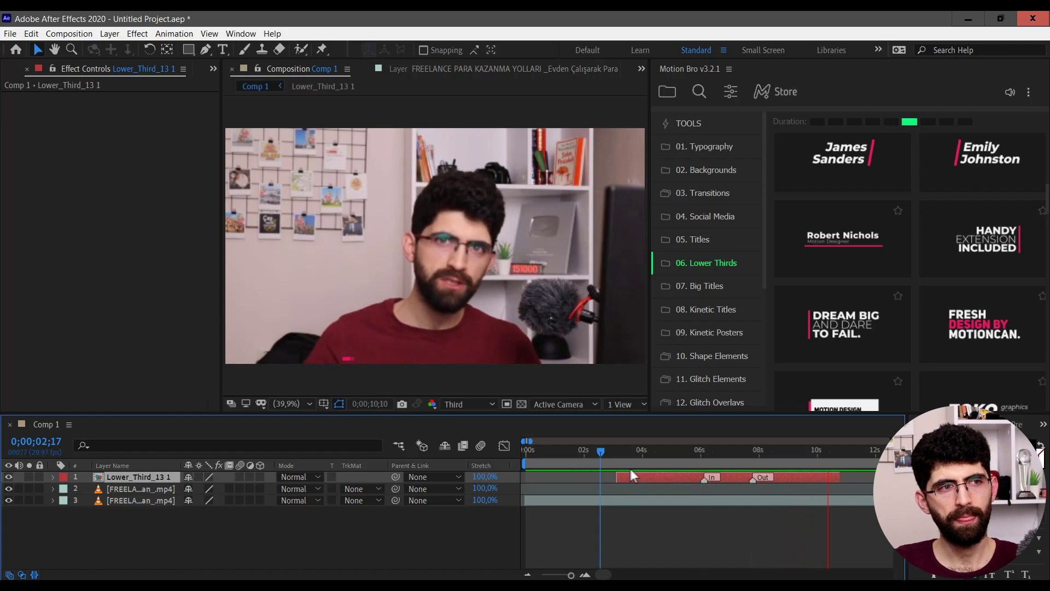
{"action": "key", "text": "Delete"}
Step: Scroll the Motion Bro preset grid down to 07. Big Titles
{"action": "scroll", "coordinate": [845, 293], "scroll_direction": "down", "scroll_amount": 2}
{"action": "scroll", "coordinate": [853, 306], "scroll_direction": "down", "scroll_amount": 3}
{"action": "scroll", "coordinate": [854, 313], "scroll_direction": "down", "scroll_amount": 2}
{"action": "scroll", "coordinate": [854, 312], "scroll_direction": "up", "scroll_amount": 3}
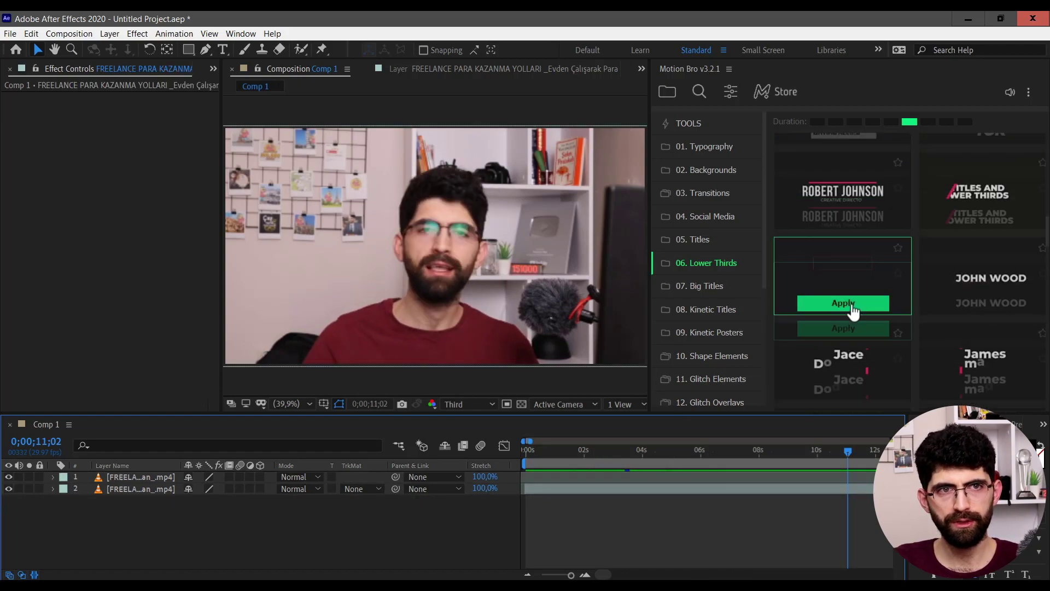
{"action": "scroll", "coordinate": [875, 284], "scroll_direction": "up", "scroll_amount": 3}
{"action": "scroll", "coordinate": [863, 300], "scroll_direction": "down", "scroll_amount": 2}
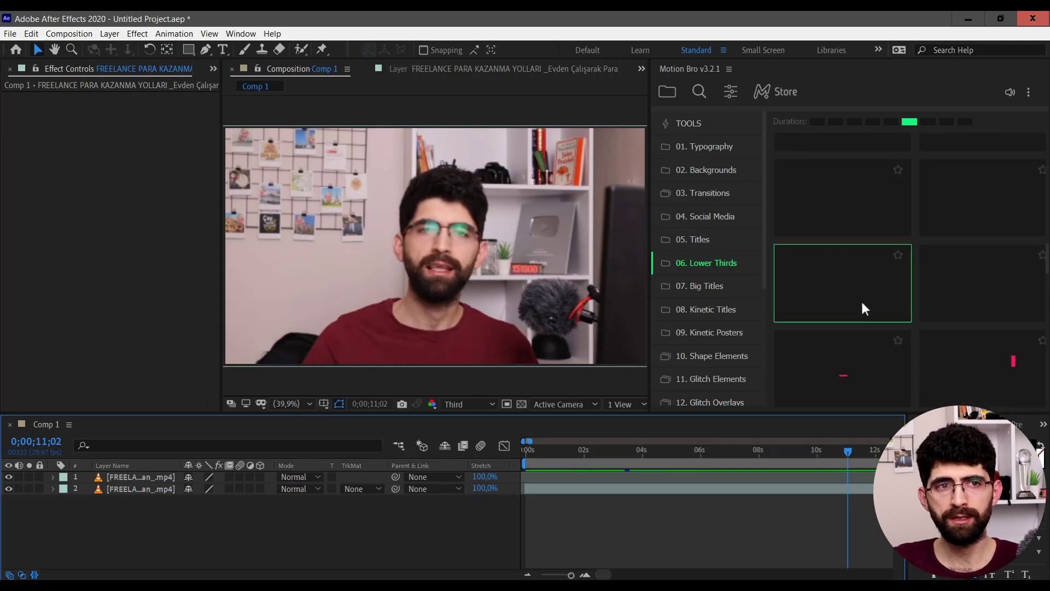
{"action": "scroll", "coordinate": [876, 292], "scroll_direction": "down", "scroll_amount": 1}
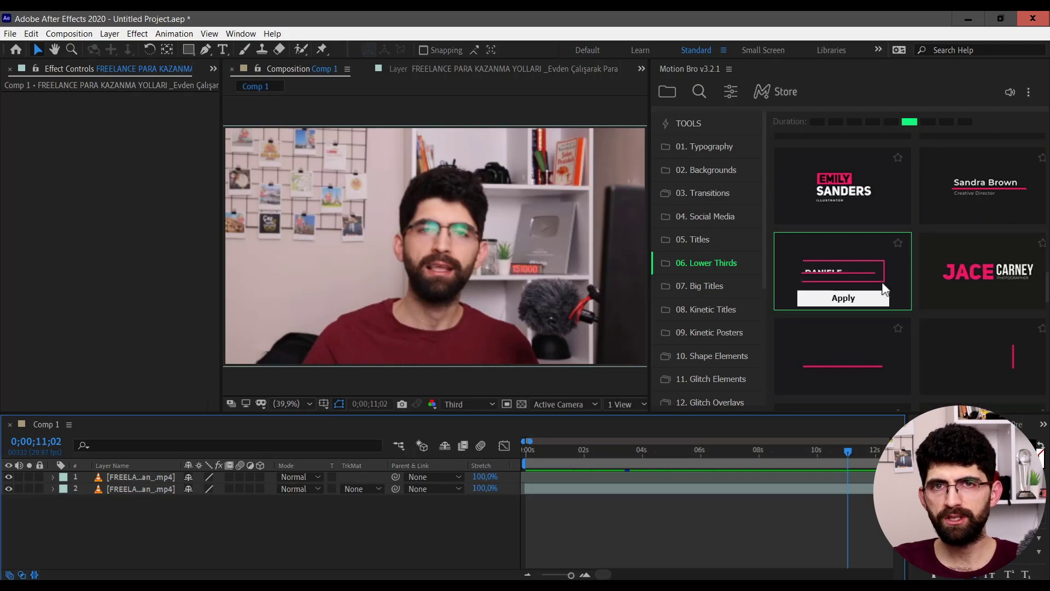
{"action": "scroll", "coordinate": [875, 281], "scroll_direction": "down", "scroll_amount": 3}
{"action": "scroll", "coordinate": [875, 285], "scroll_direction": "down", "scroll_amount": 2}
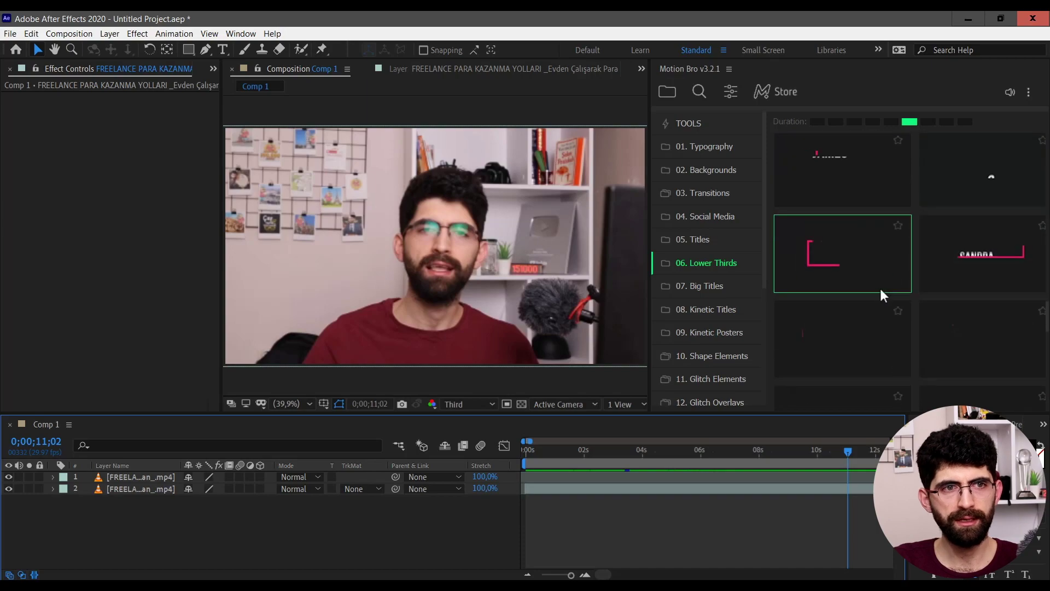
{"action": "scroll", "coordinate": [875, 285], "scroll_direction": "down", "scroll_amount": 3}
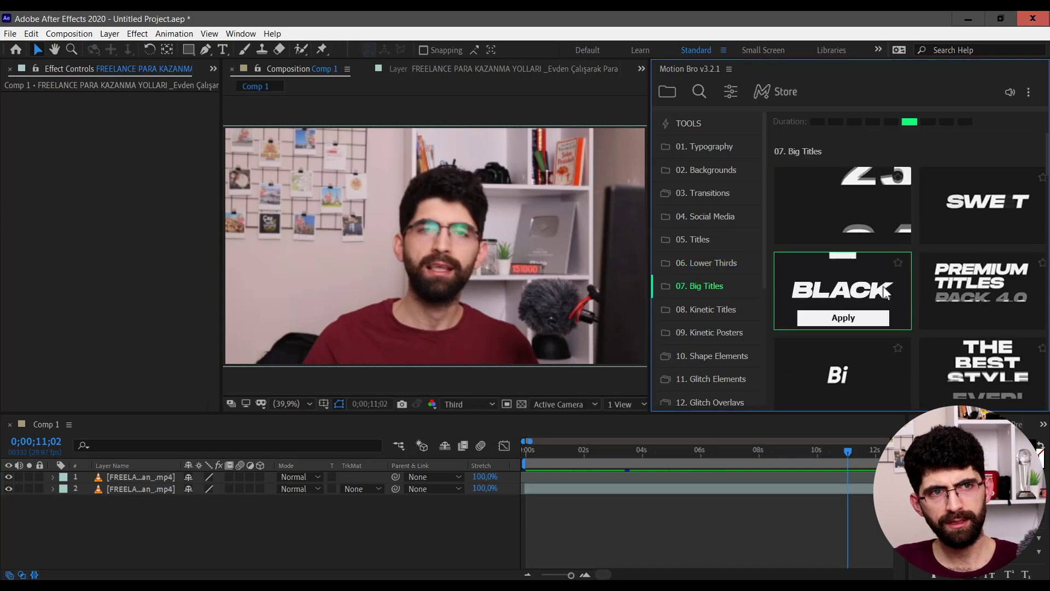
Step: Browse Motion Bro's Kinetic Titles presets, then the Kinetic Posters presets
{"action": "scroll", "coordinate": [869, 271], "scroll_direction": "down", "scroll_amount": 1}
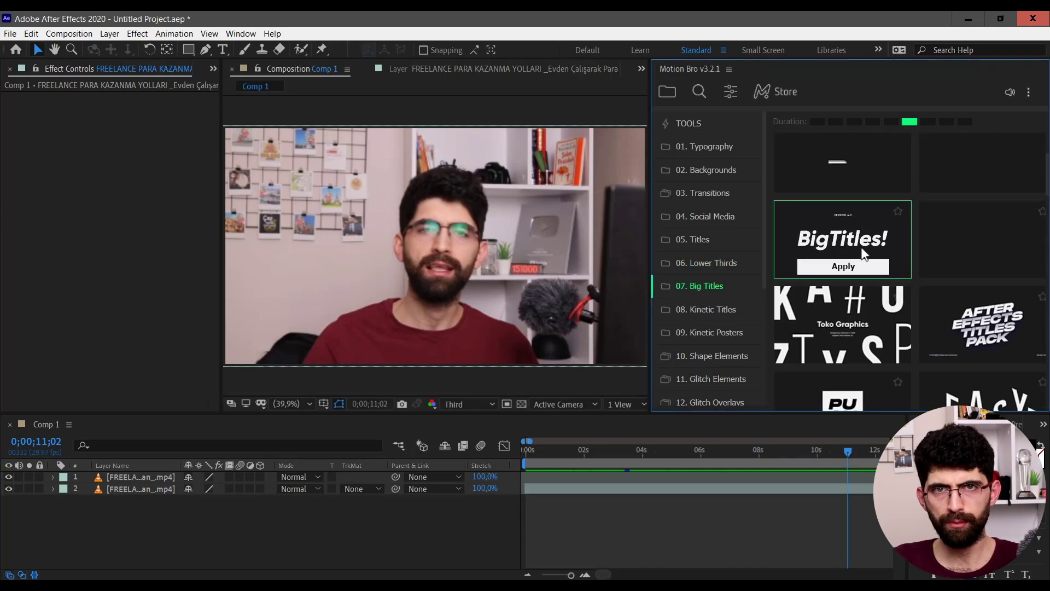
{"action": "scroll", "coordinate": [868, 264], "scroll_direction": "down", "scroll_amount": 1}
{"action": "scroll", "coordinate": [856, 264], "scroll_direction": "down", "scroll_amount": 3}
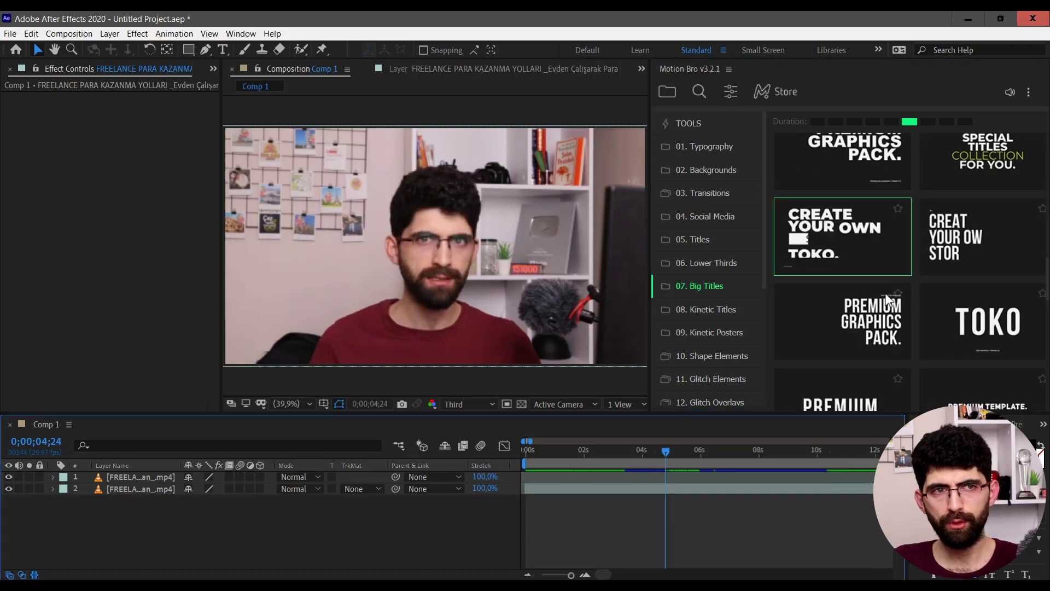
{"action": "scroll", "coordinate": [865, 277], "scroll_direction": "down", "scroll_amount": 3}
{"action": "scroll", "coordinate": [881, 290], "scroll_direction": "down", "scroll_amount": 3}
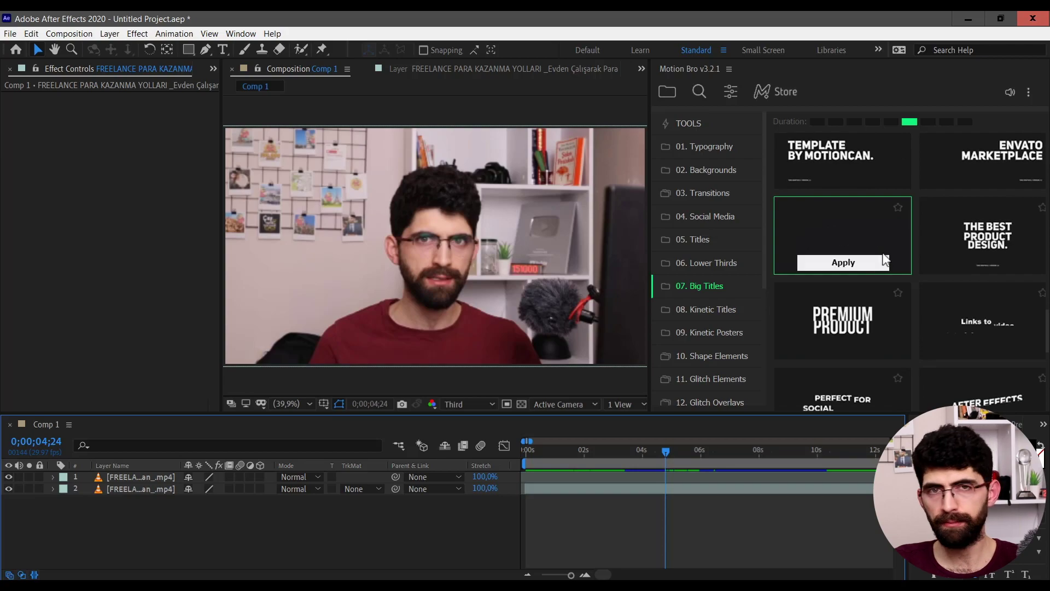
{"action": "scroll", "coordinate": [868, 265], "scroll_direction": "down", "scroll_amount": 2}
{"action": "scroll", "coordinate": [864, 251], "scroll_direction": "down", "scroll_amount": 3}
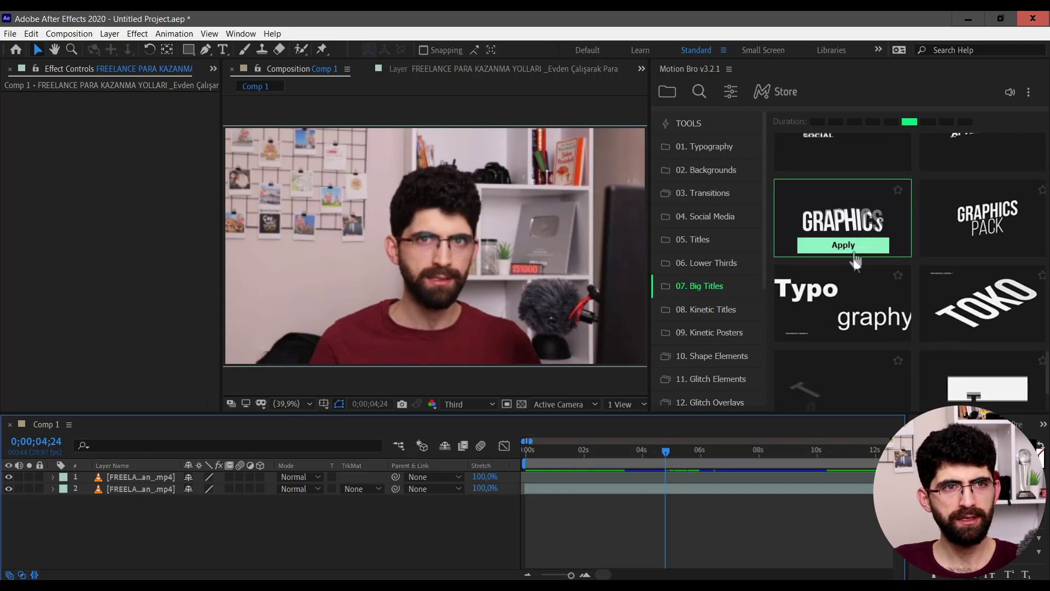
{"action": "scroll", "coordinate": [863, 241], "scroll_direction": "down", "scroll_amount": 2}
{"action": "left_click", "coordinate": [753, 307]}
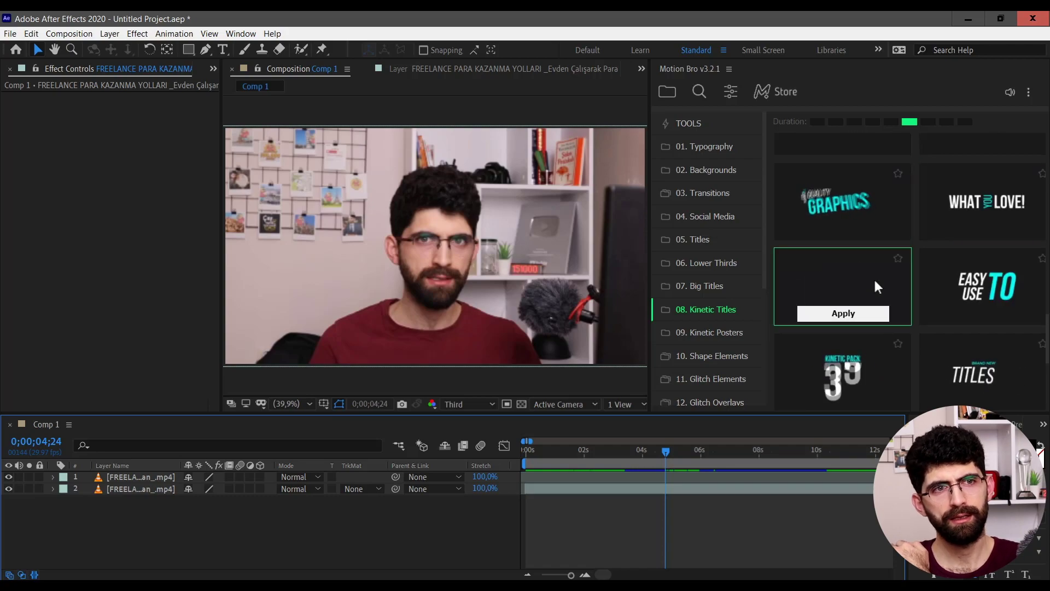
{"action": "scroll", "coordinate": [873, 257], "scroll_direction": "down", "scroll_amount": 5}
{"action": "mouse_move", "coordinate": [868, 344]}
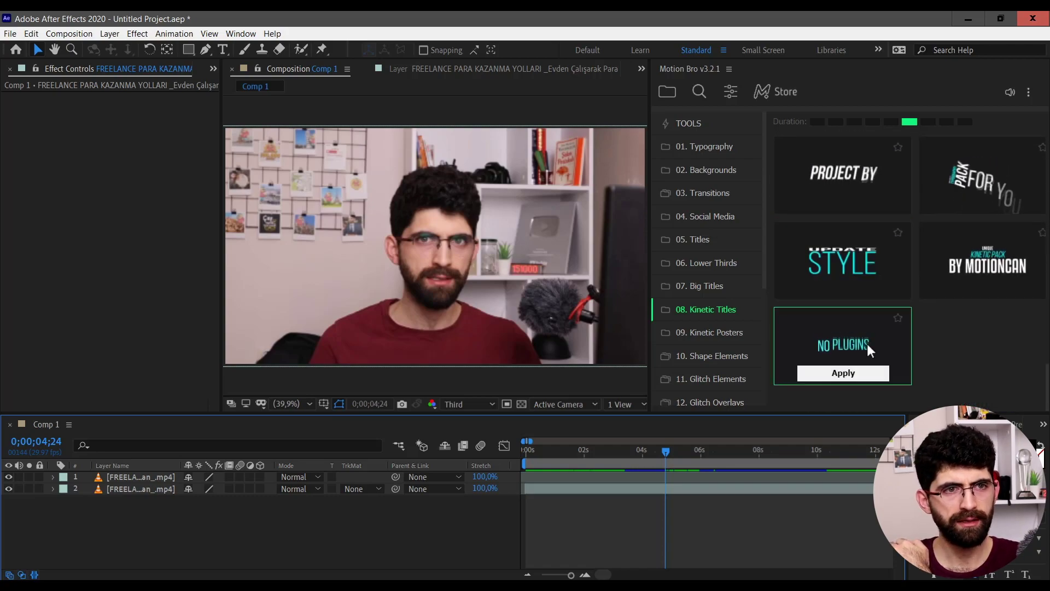
{"action": "left_click", "coordinate": [707, 330]}
Step: Apply the Kinetic Poster_12 circular spiral, dismiss the missing-fonts warning, and delete it
{"action": "mouse_move", "coordinate": [984, 213]}
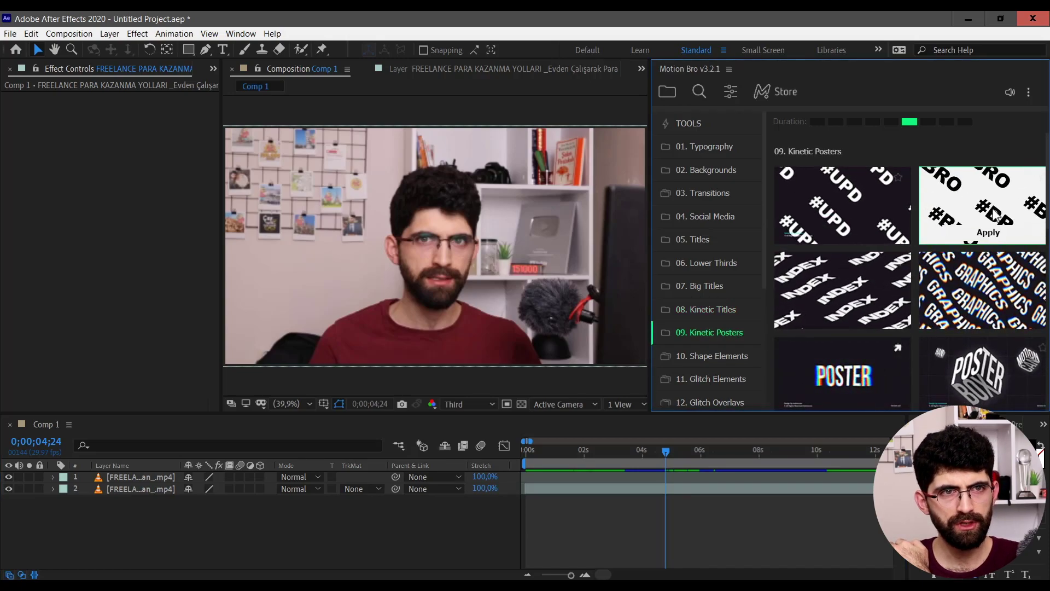
{"action": "scroll", "coordinate": [990, 241], "scroll_direction": "down", "scroll_amount": 3}
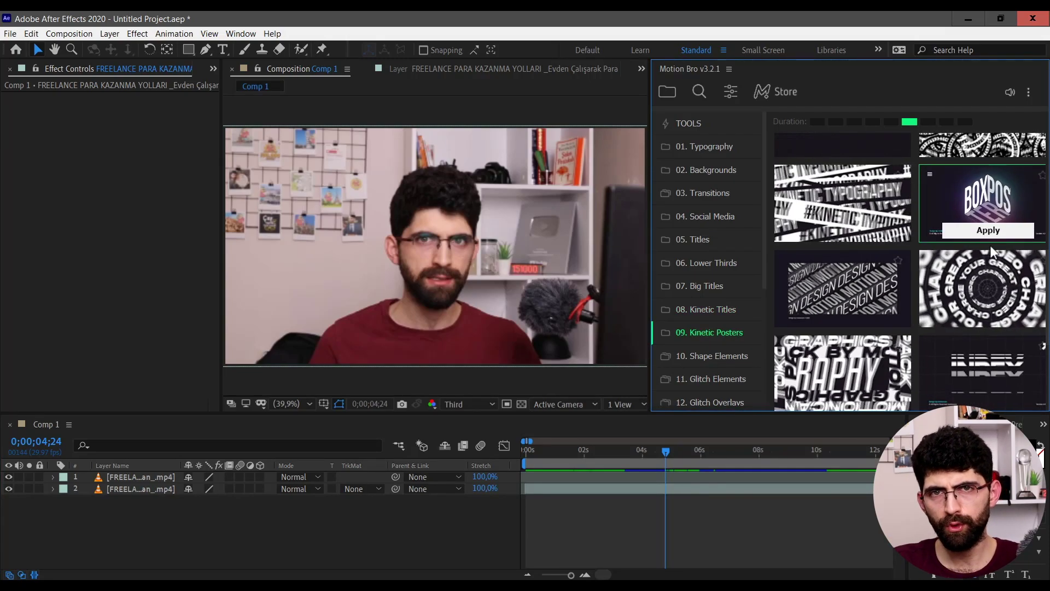
{"action": "scroll", "coordinate": [958, 274], "scroll_direction": "down", "scroll_amount": 2}
{"action": "scroll", "coordinate": [958, 273], "scroll_direction": "down", "scroll_amount": 2}
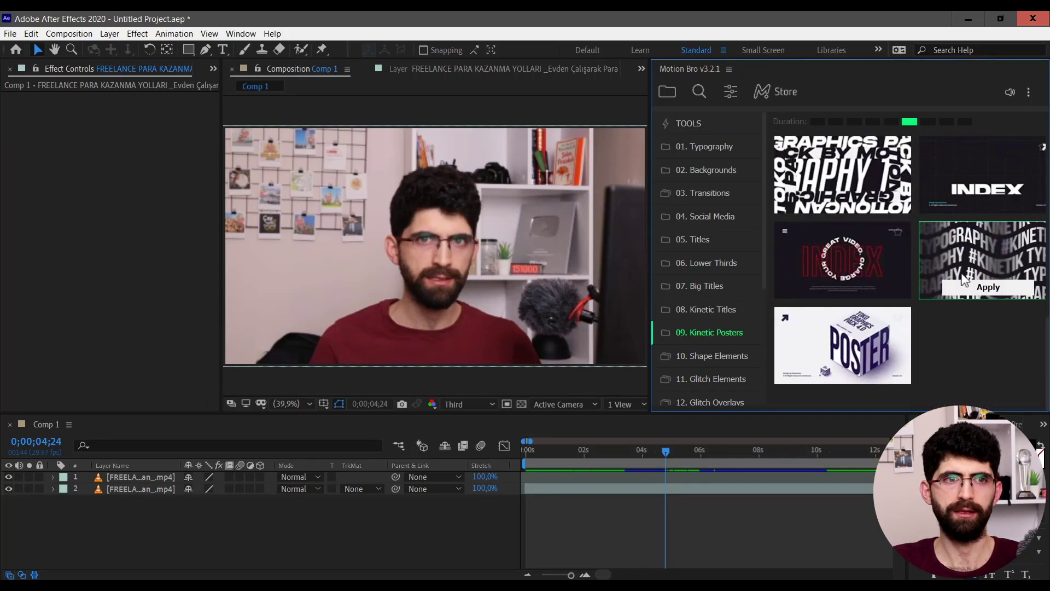
{"action": "scroll", "coordinate": [977, 346], "scroll_direction": "up", "scroll_amount": 4}
{"action": "left_click", "coordinate": [988, 389]}
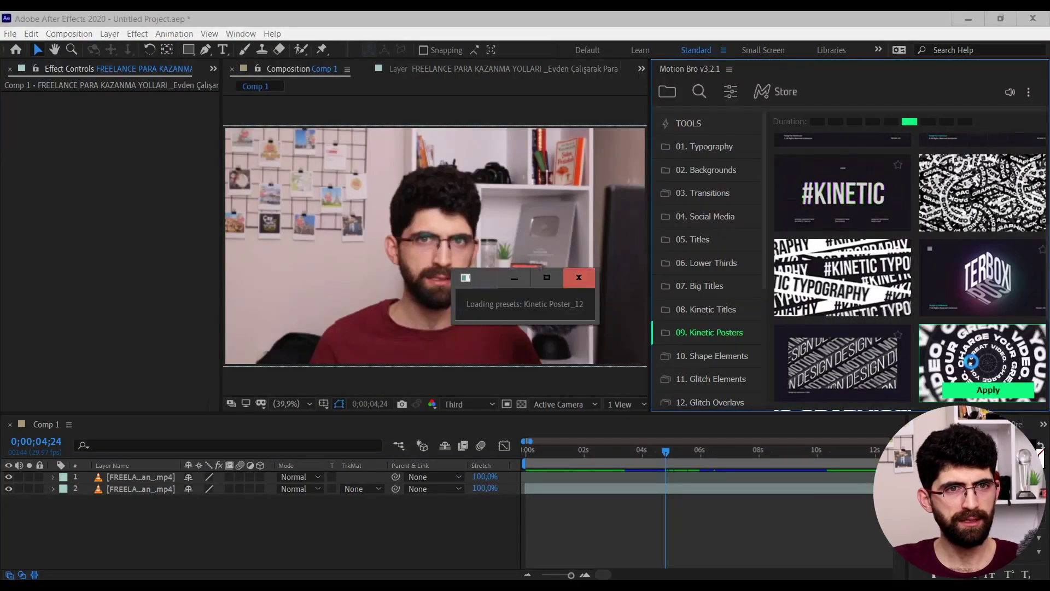
{"action": "key", "text": "Return"}
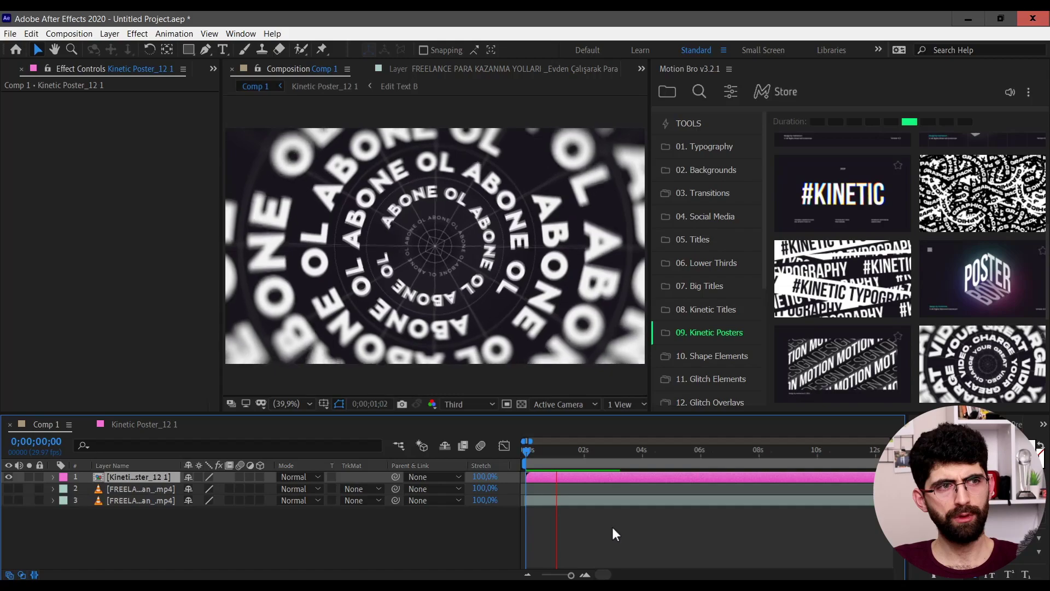
{"action": "key", "text": "Delete"}
{"action": "left_click", "coordinate": [717, 356]}
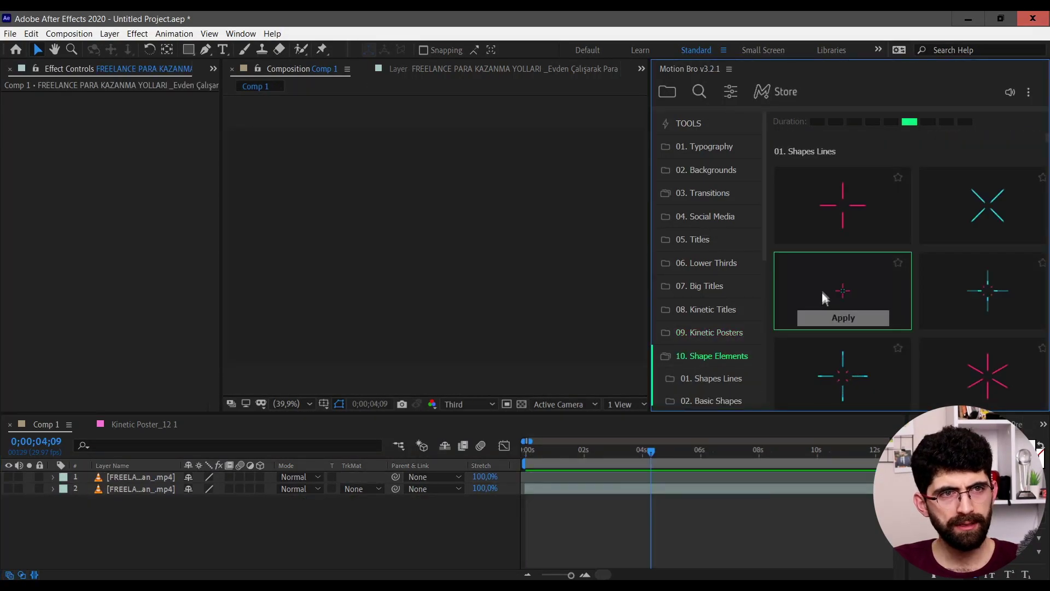
{"action": "mouse_move", "coordinate": [865, 278]}
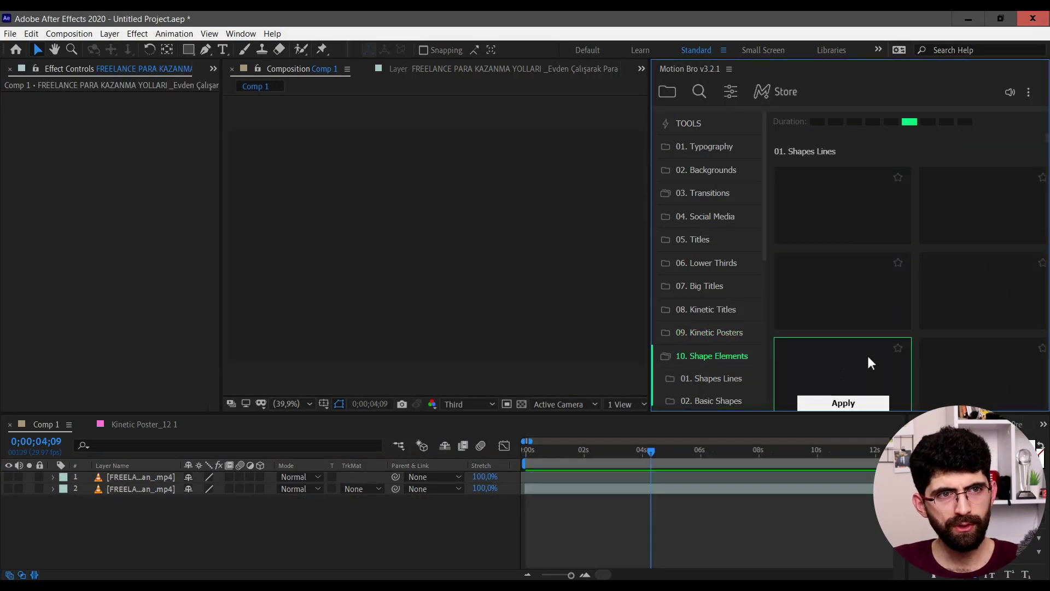
{"action": "scroll", "coordinate": [979, 340], "scroll_direction": "down", "scroll_amount": 2}
{"action": "mouse_move", "coordinate": [953, 263]}
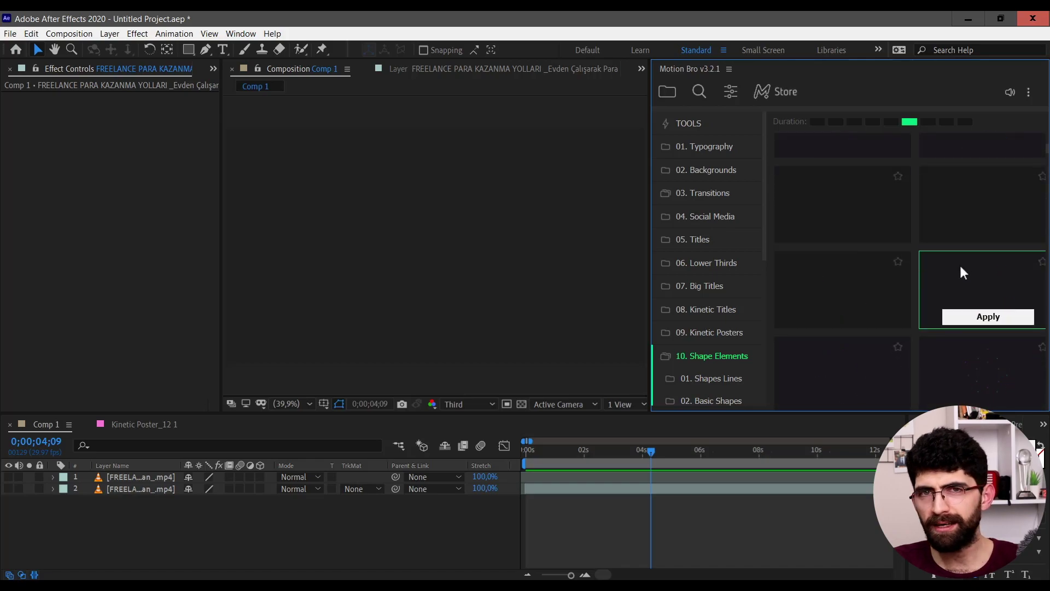
{"action": "scroll", "coordinate": [957, 274], "scroll_direction": "down", "scroll_amount": 1}
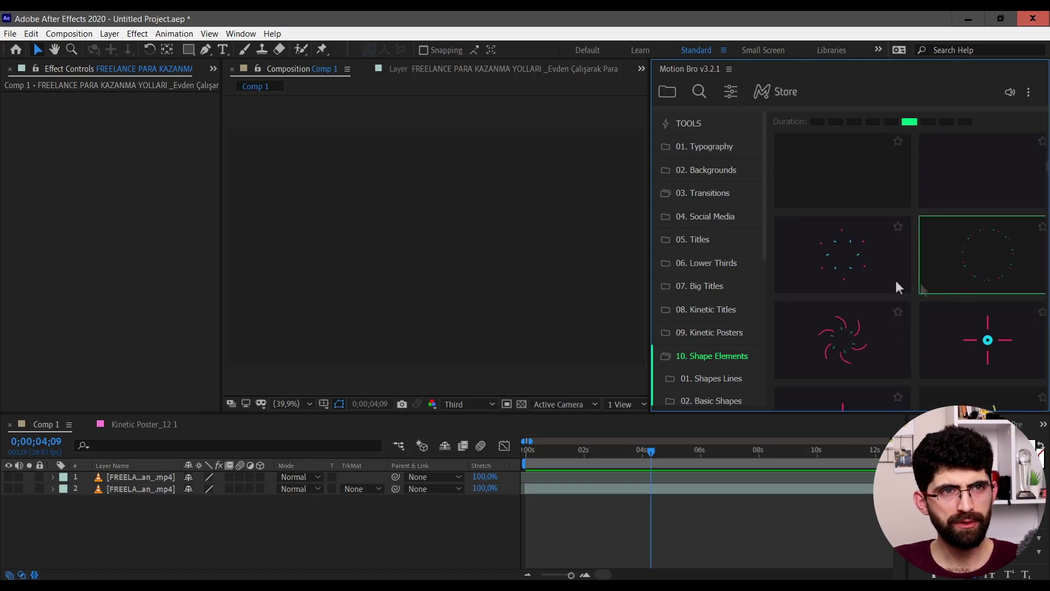
{"action": "left_click", "coordinate": [843, 278]}
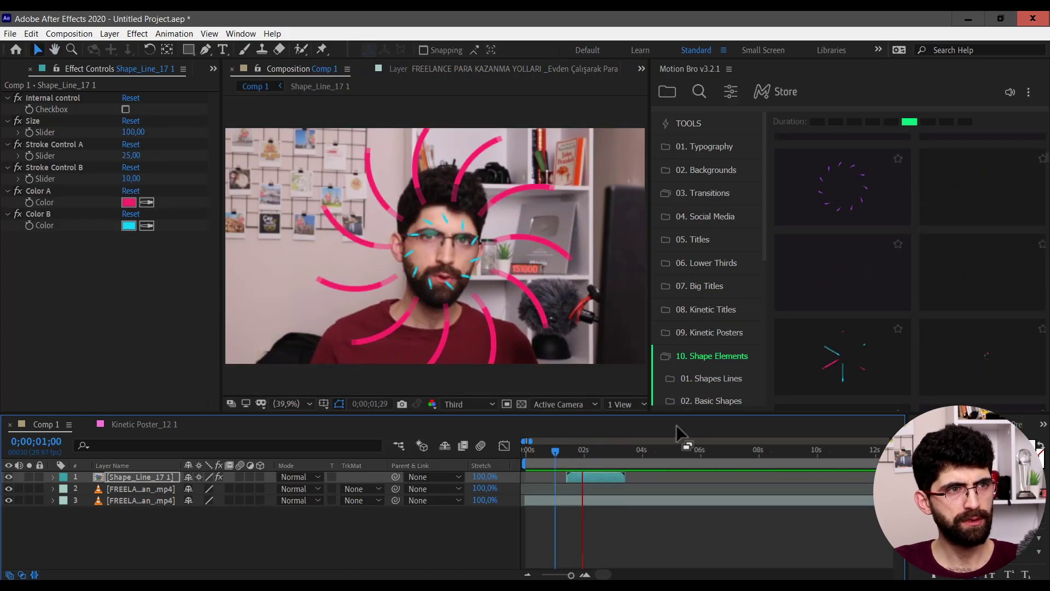
{"action": "key", "text": "space"}
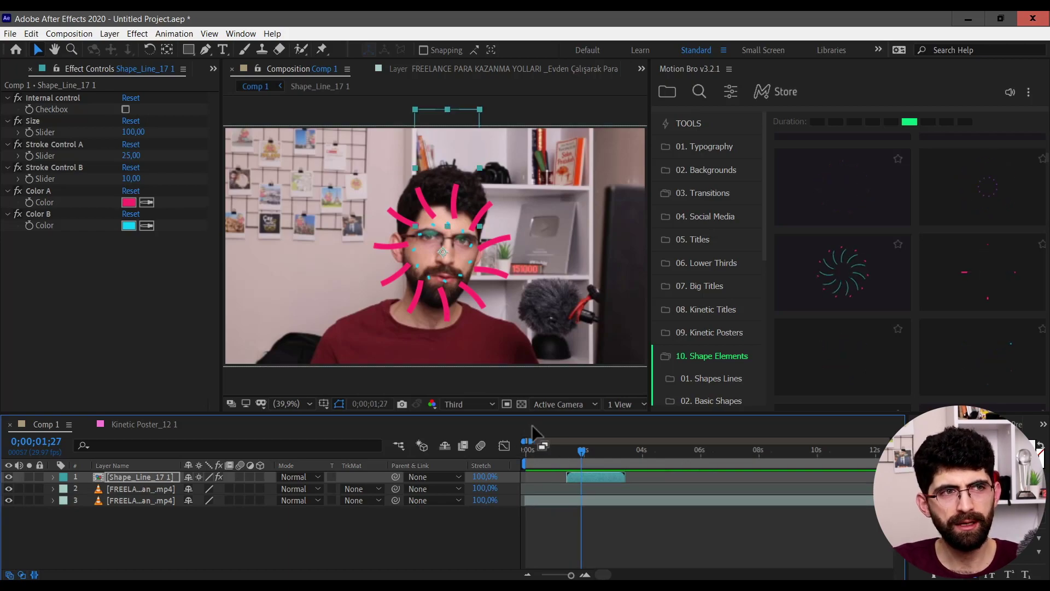
{"action": "key", "text": "Delete"}
{"action": "scroll", "coordinate": [730, 323], "scroll_direction": "down", "scroll_amount": 3}
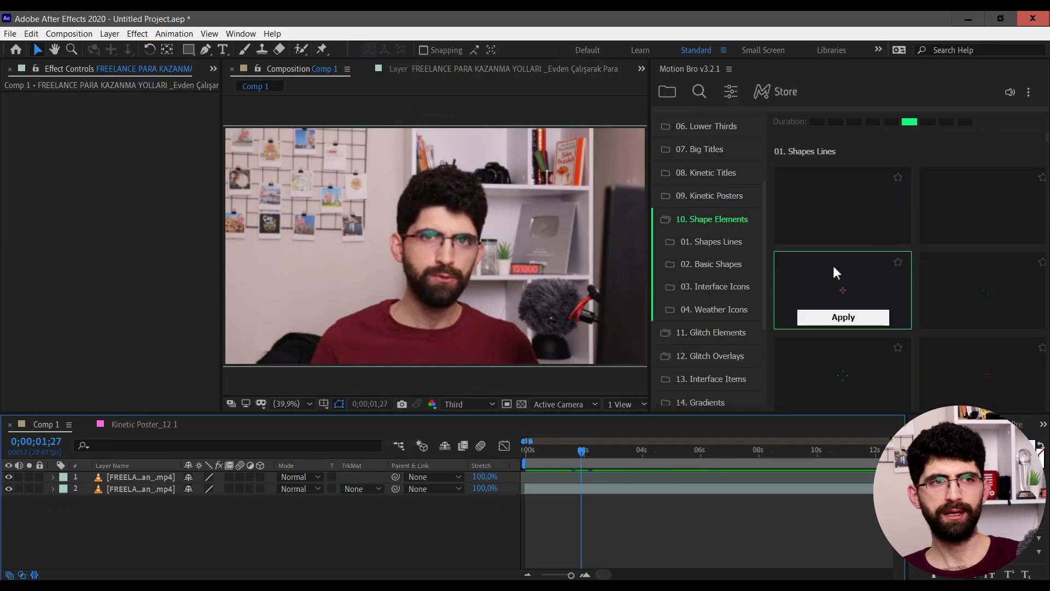
Step: Apply the Interface_Icon_02 mail icon preset and scale it down about its centre
{"action": "left_click", "coordinate": [715, 287]}
{"action": "mouse_move", "coordinate": [872, 282]}
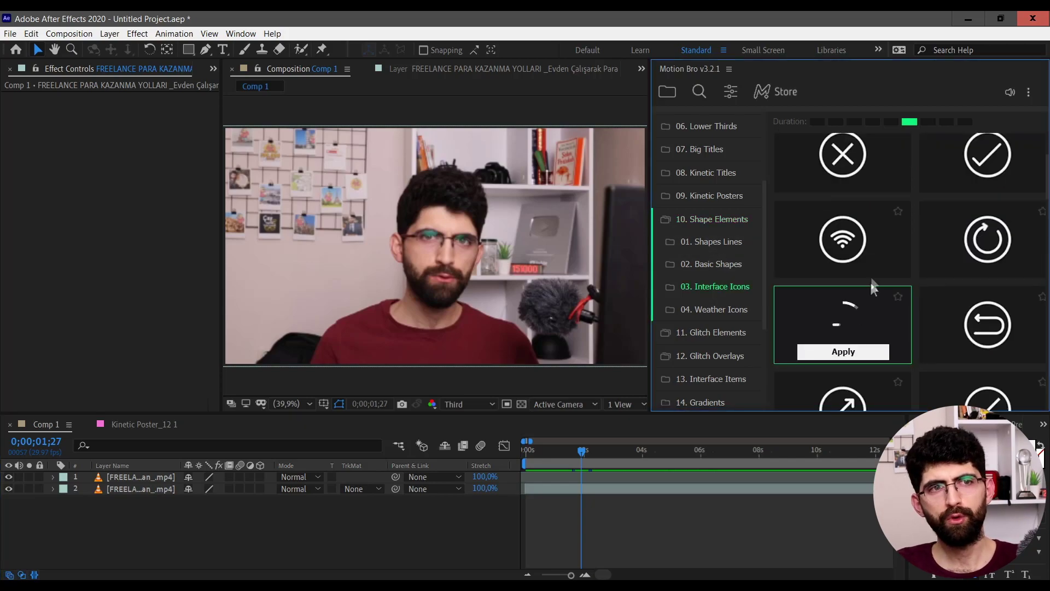
{"action": "left_click", "coordinate": [875, 263]}
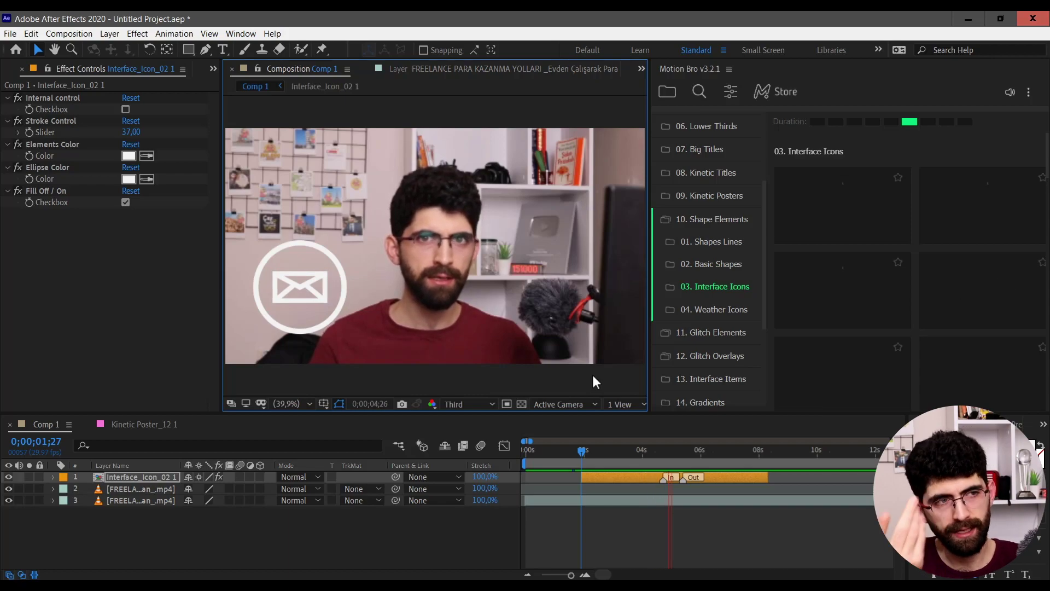
{"action": "key", "text": "space"}
{"action": "left_click", "coordinate": [333, 293]}
{"action": "left_click", "coordinate": [635, 481]}
{"action": "left_click_drag", "start_coordinate": [343, 289], "coordinate": [331, 287]}
Step: Set the mail icon's colour to white, then delete the trial icon layer
{"action": "key", "text": "space"}
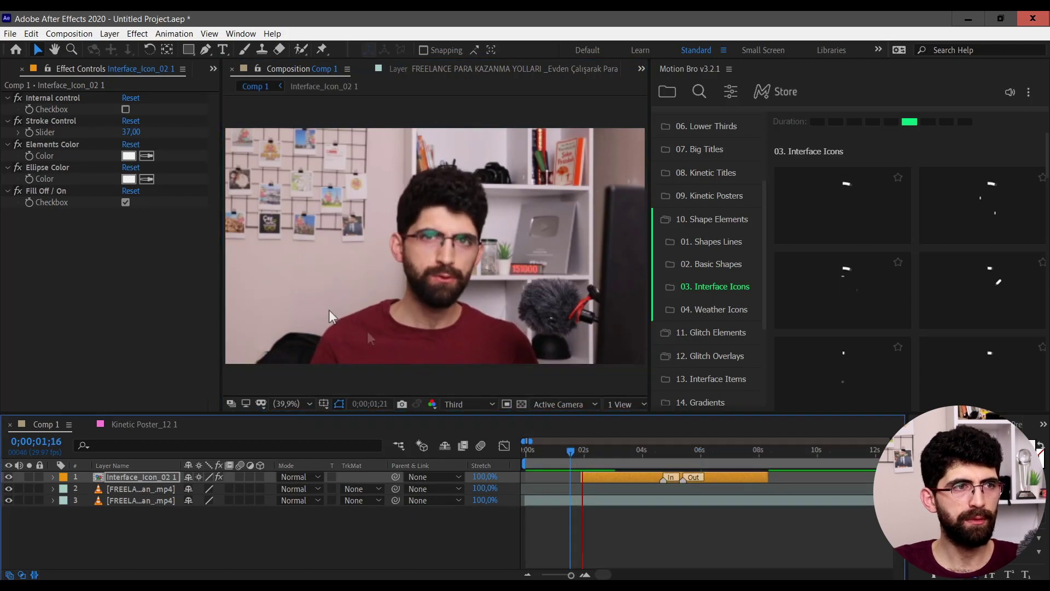
{"action": "left_click", "coordinate": [128, 179]}
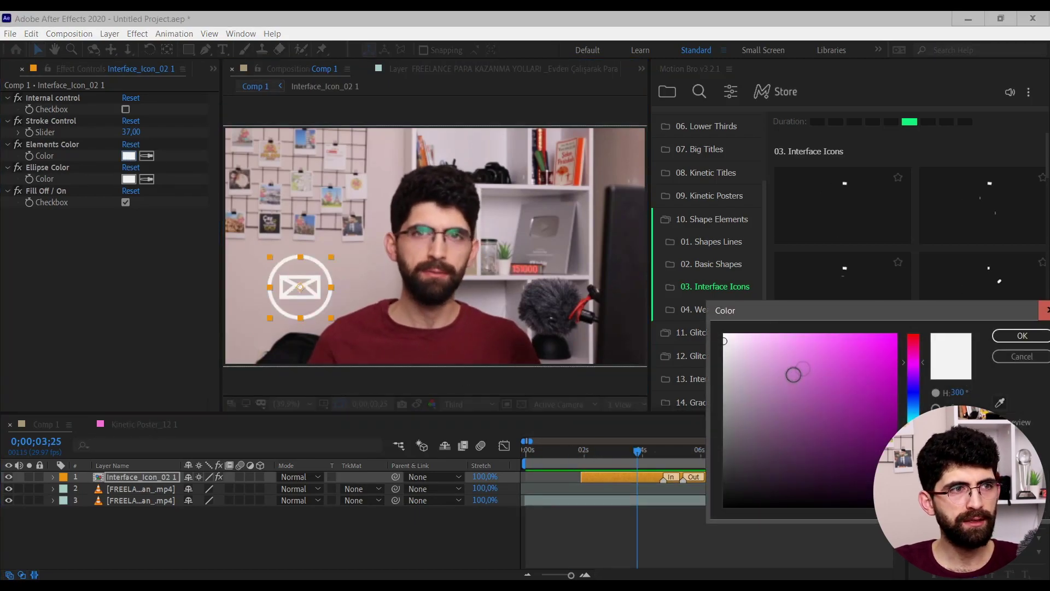
{"action": "left_click", "coordinate": [1022, 336]}
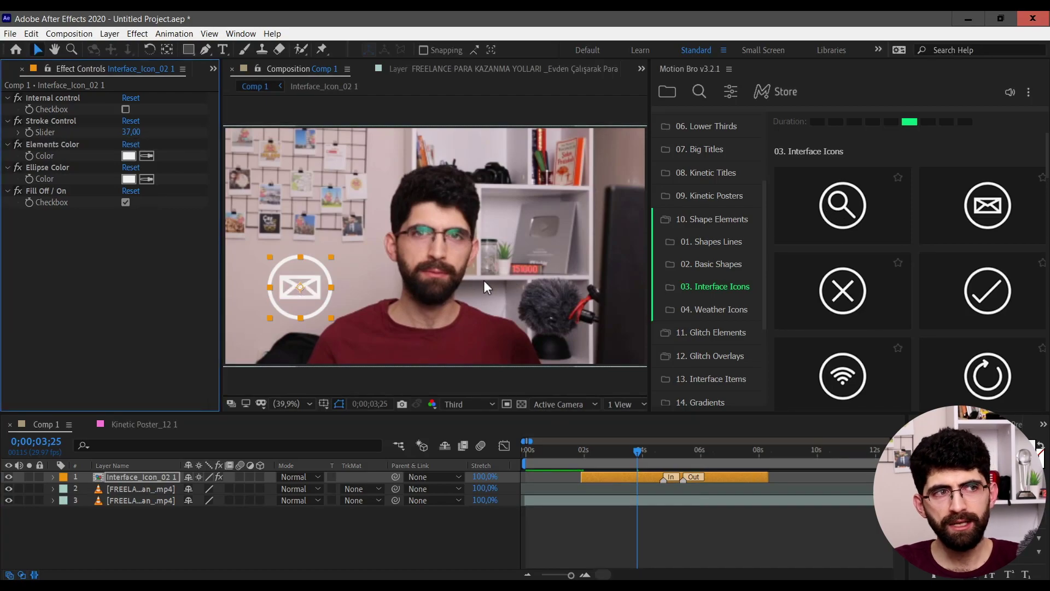
{"action": "key", "text": "Delete"}
{"action": "left_click", "coordinate": [711, 332]}
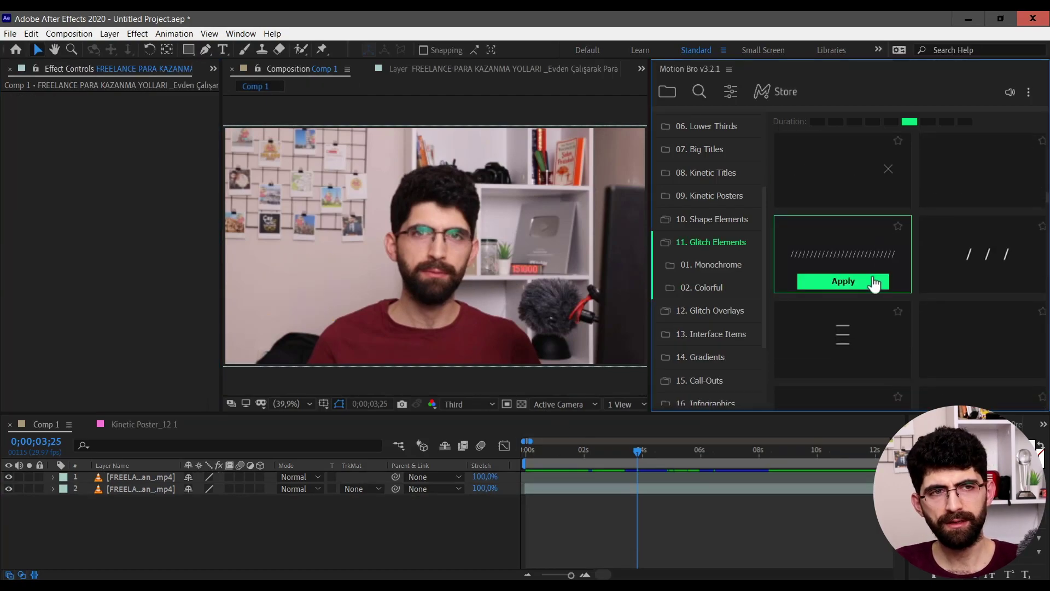
Step: Apply and delete the Glitch_Element_Monochrome_55 waveform, then browse Glitch Overlays > 01. Monochrome
{"action": "scroll", "coordinate": [876, 295], "scroll_direction": "up", "scroll_amount": 1}
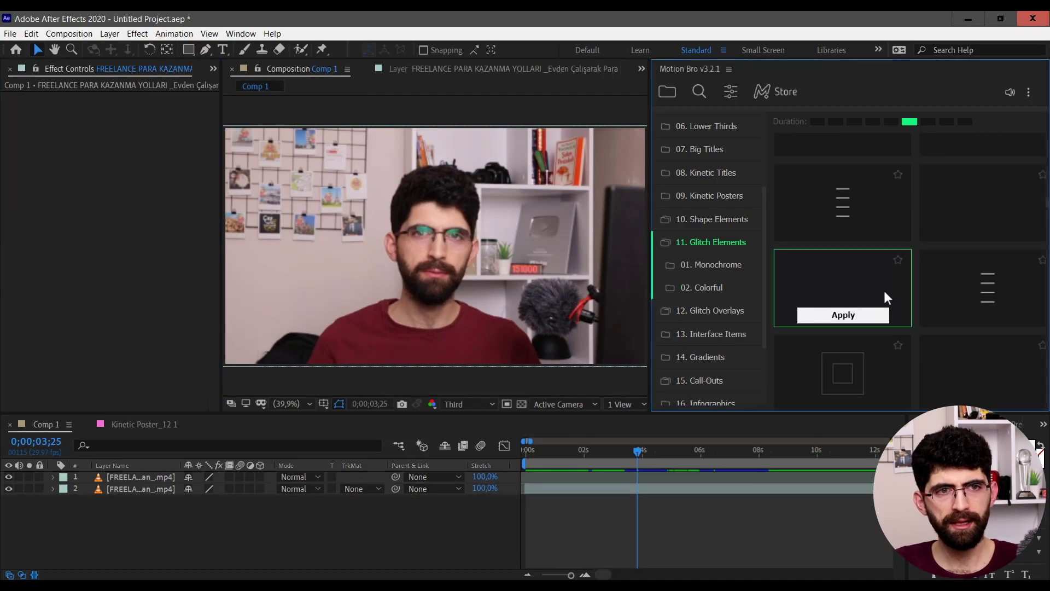
{"action": "left_click", "coordinate": [876, 315]}
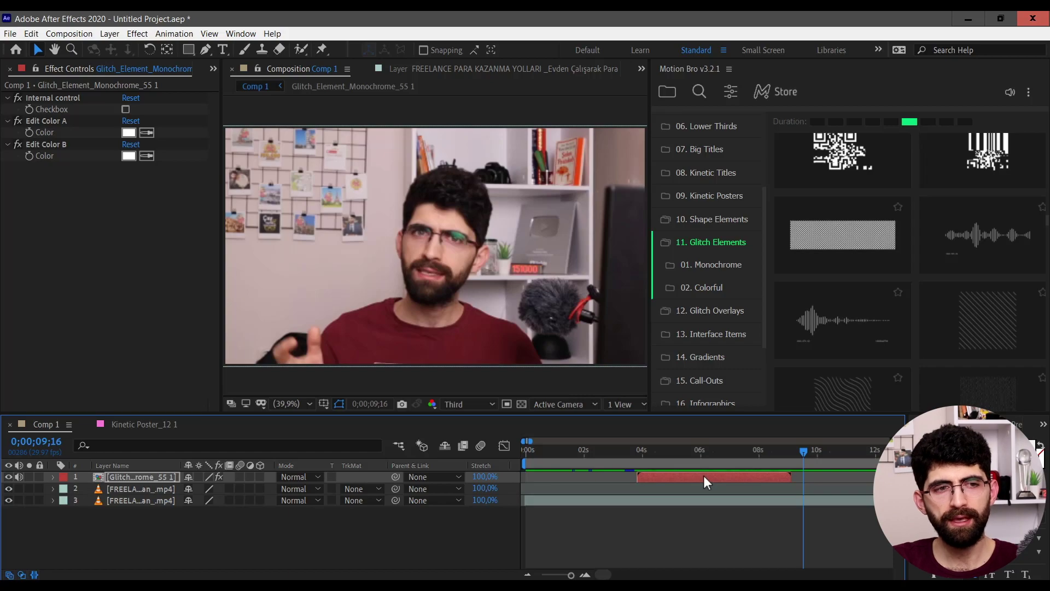
{"action": "key", "text": "Delete"}
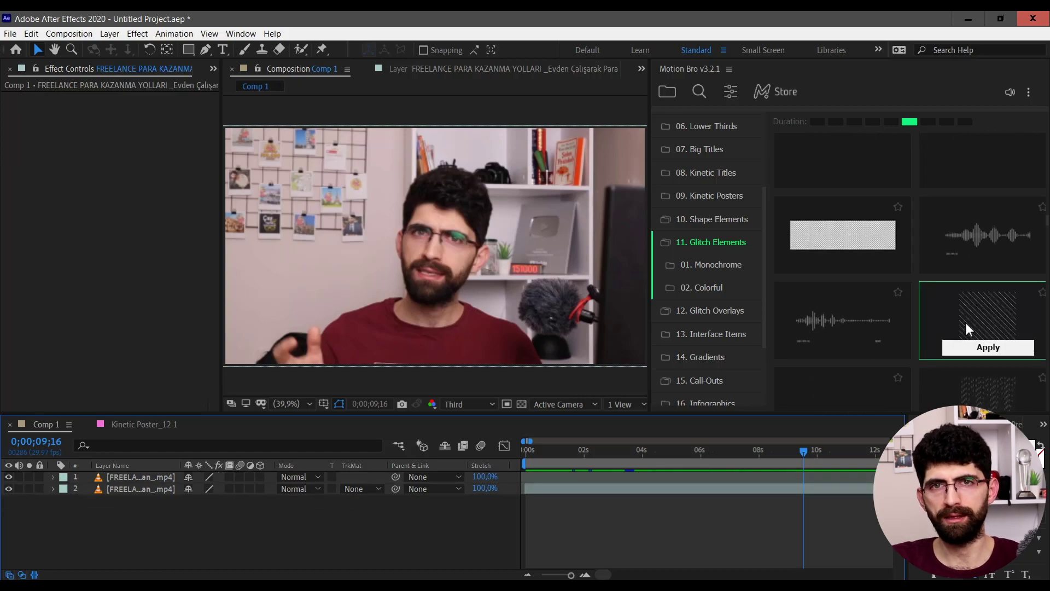
{"action": "left_click", "coordinate": [714, 266]}
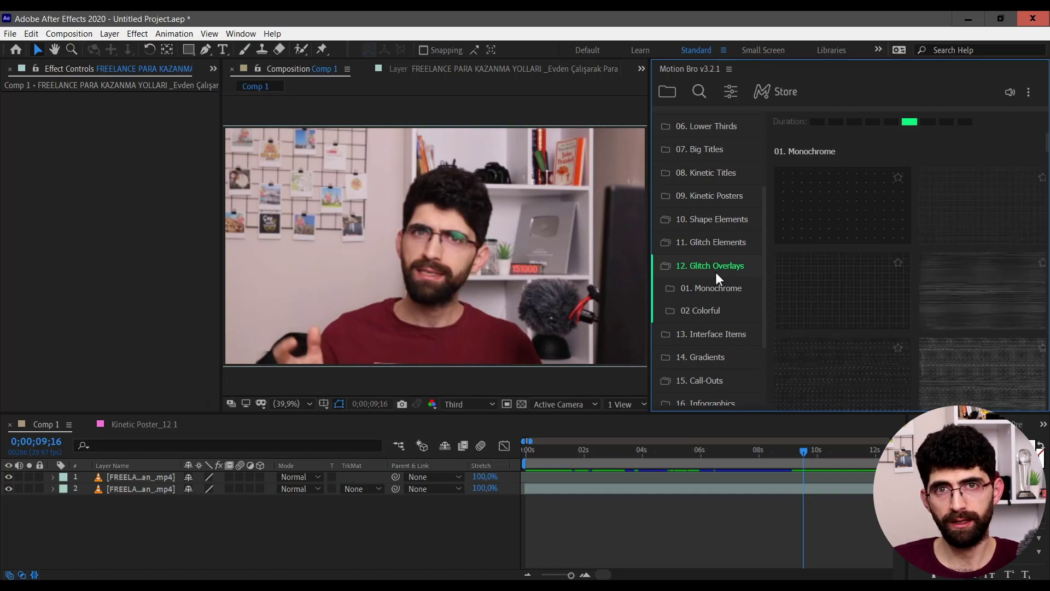
{"action": "left_click", "coordinate": [684, 289]}
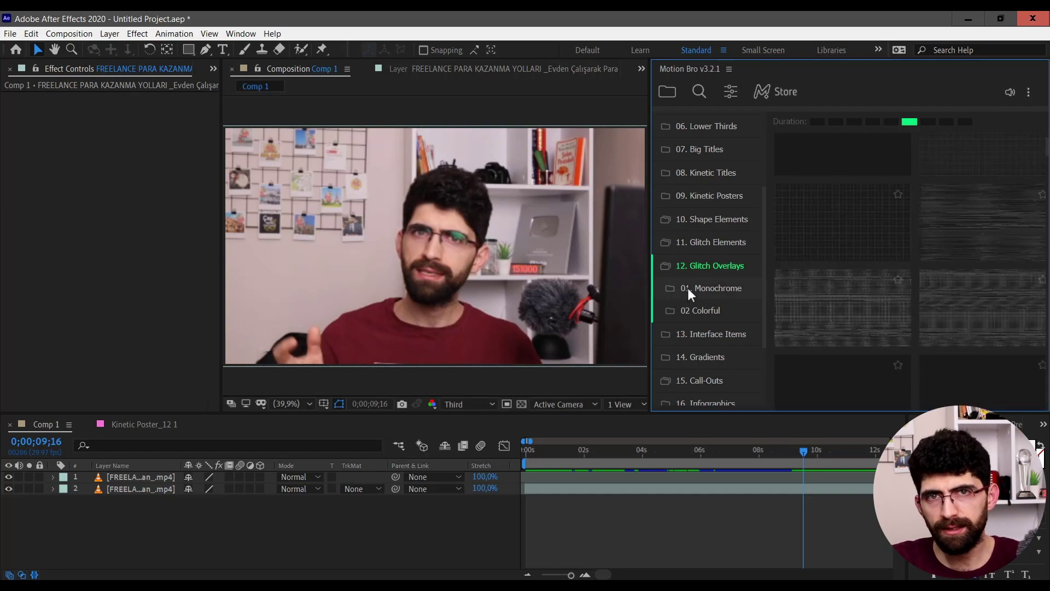
{"action": "scroll", "coordinate": [697, 288], "scroll_direction": "down", "scroll_amount": 2}
{"action": "left_click", "coordinate": [711, 265]}
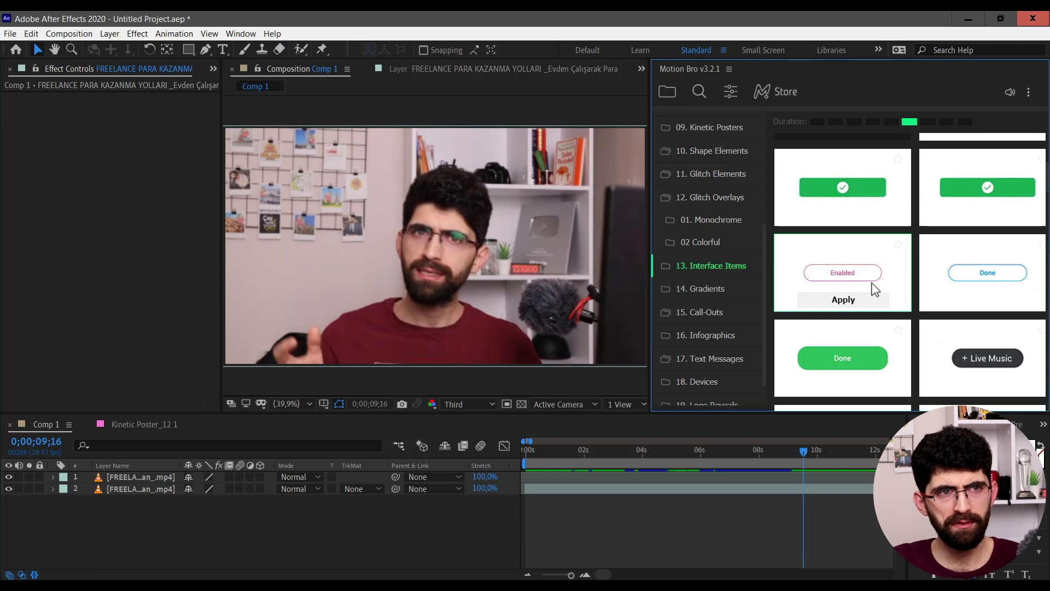
Step: Apply the Interface_Items_15 white spinner and freeze the later webcam layer on its current frame
{"action": "scroll", "coordinate": [853, 271], "scroll_direction": "down", "scroll_amount": 3}
{"action": "scroll", "coordinate": [833, 251], "scroll_direction": "down", "scroll_amount": 3}
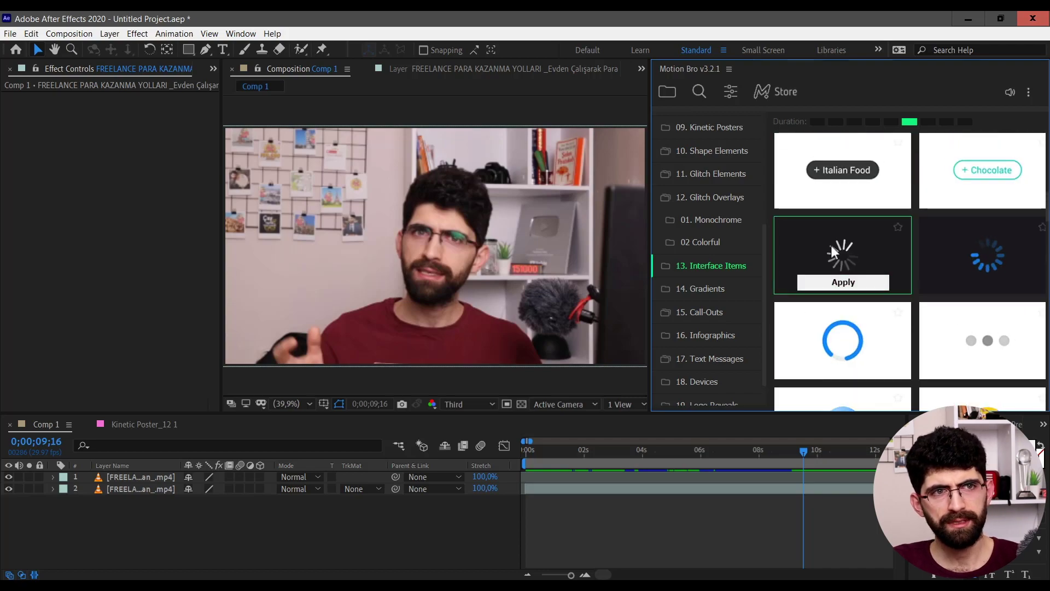
{"action": "left_click", "coordinate": [843, 283]}
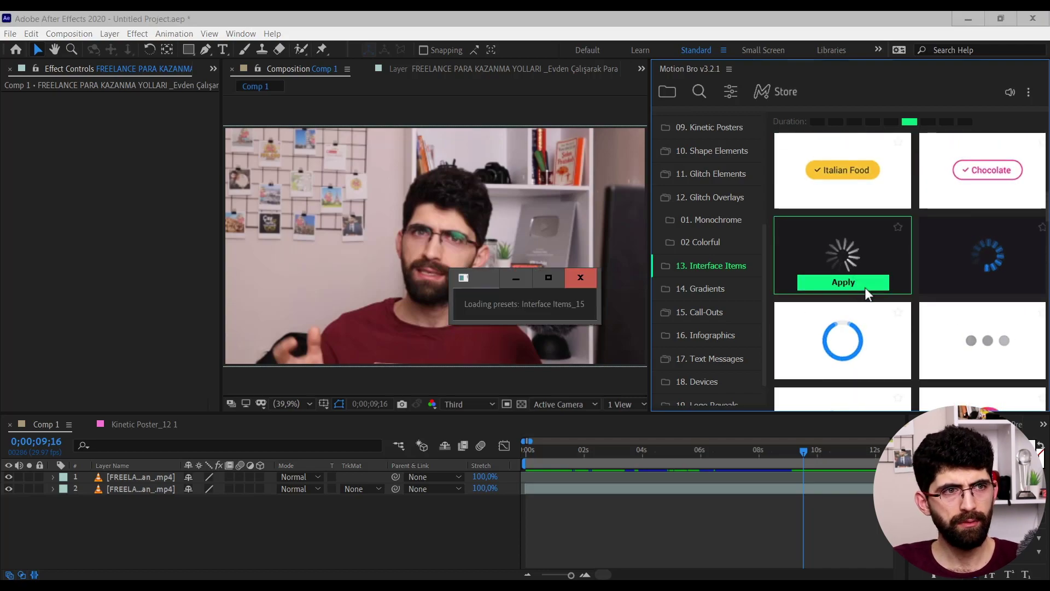
{"action": "left_click", "coordinate": [694, 499]}
{"action": "right_click", "coordinate": [694, 500]}
{"action": "mouse_move", "coordinate": [799, 243]}
{"action": "left_click", "coordinate": [900, 234]}
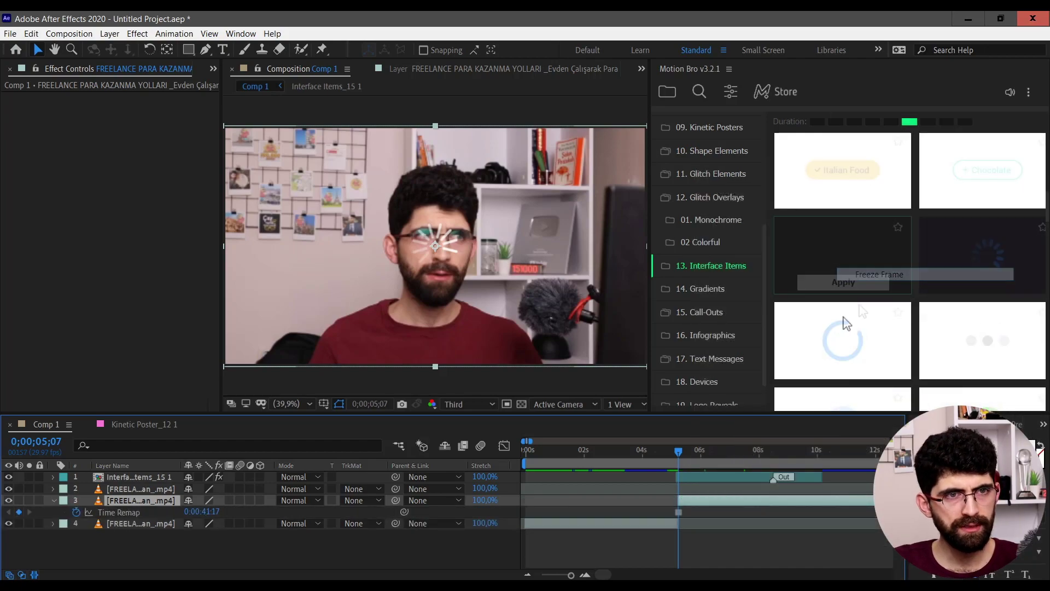
{"action": "key", "text": "space"}
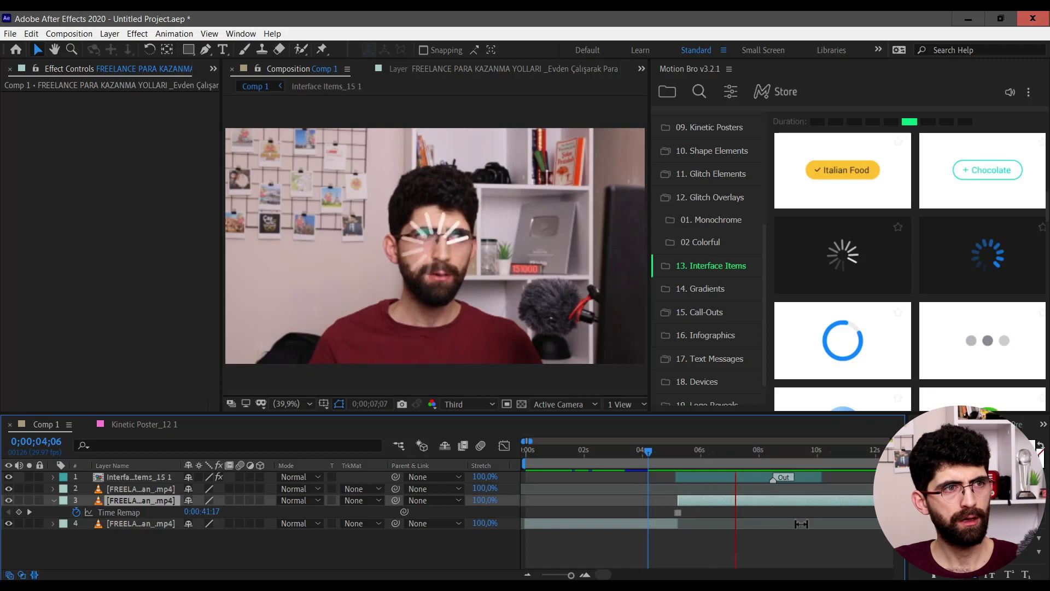
Step: Add Gaussian Blur (15.9) to the frozen webcam layer and check the frame at 8;13
{"action": "left_click", "coordinate": [431, 334]}
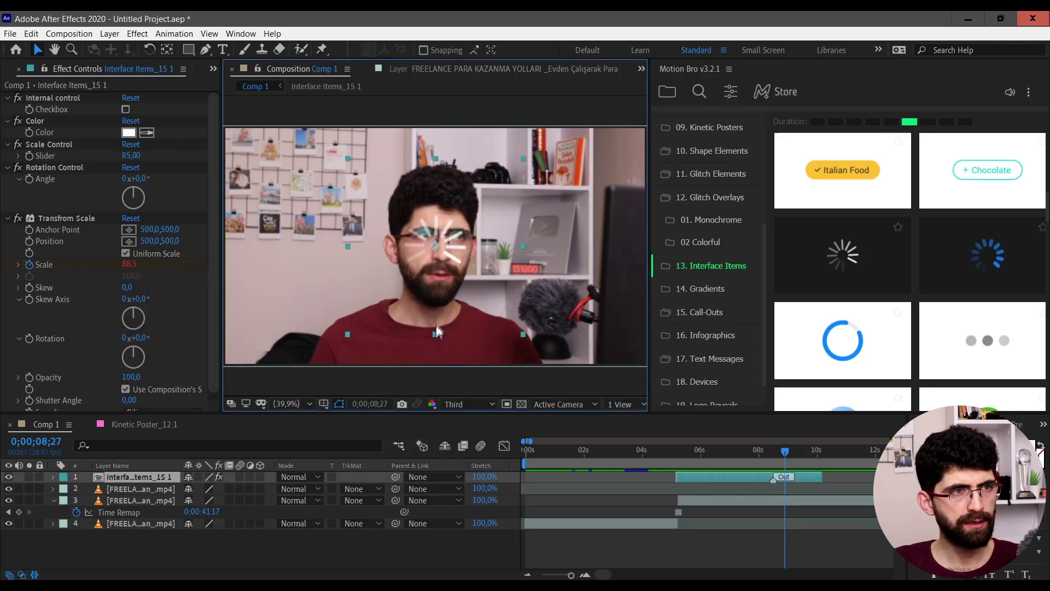
{"action": "left_click", "coordinate": [432, 318]}
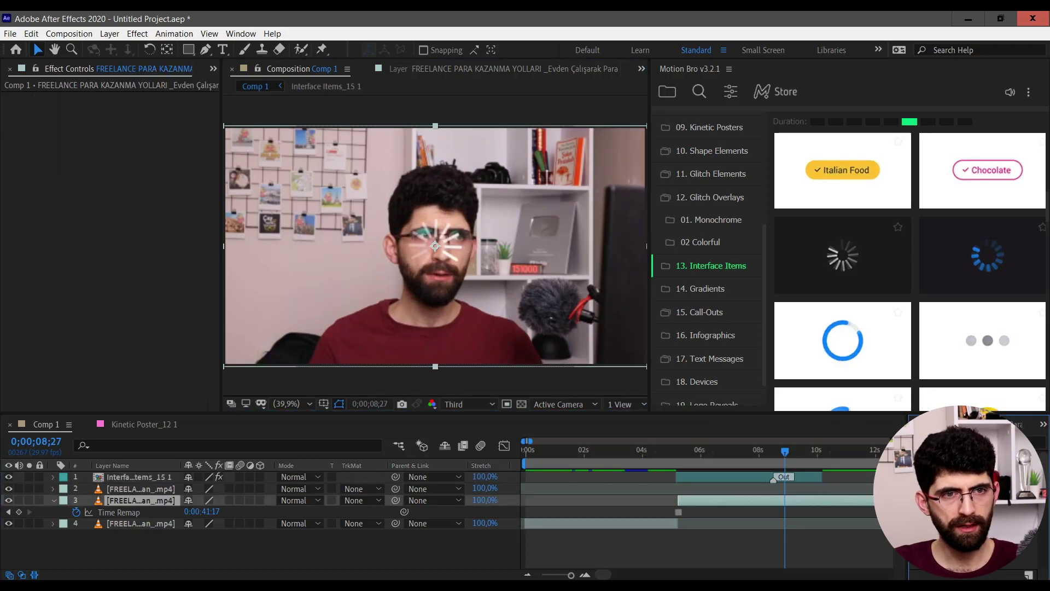
{"action": "key", "text": "ctrl+alt+shift+e"}
{"action": "key", "text": "space"}
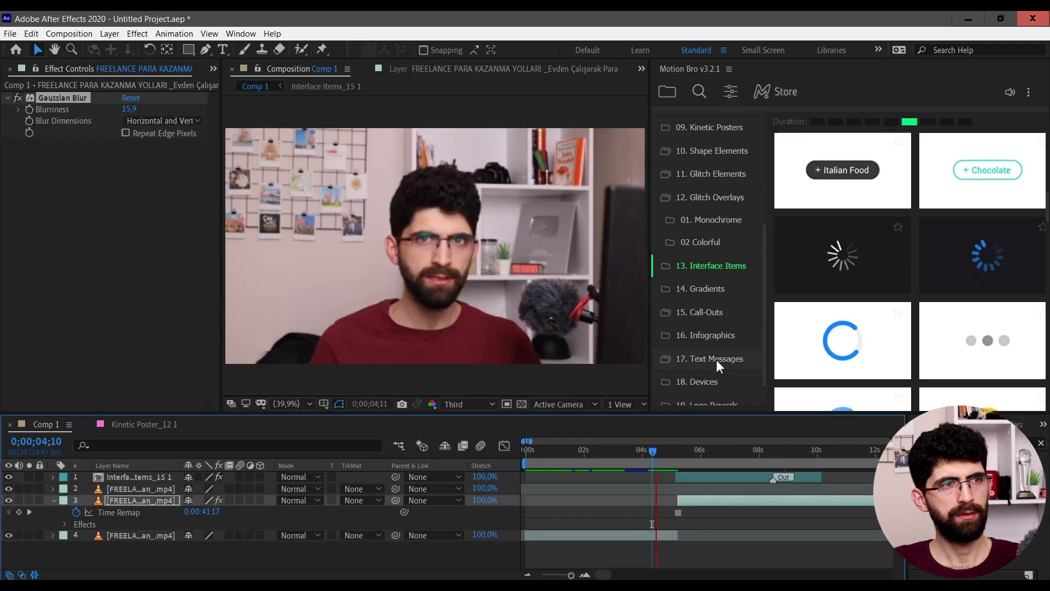
{"action": "left_click", "coordinate": [514, 276]}
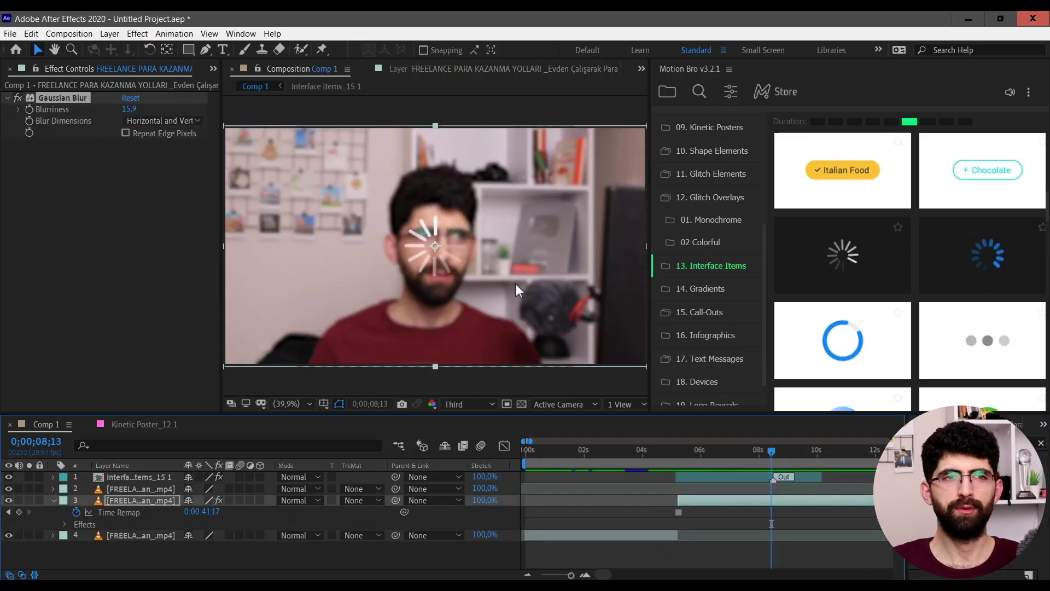
{"action": "scroll", "coordinate": [898, 296], "scroll_direction": "down", "scroll_amount": 5}
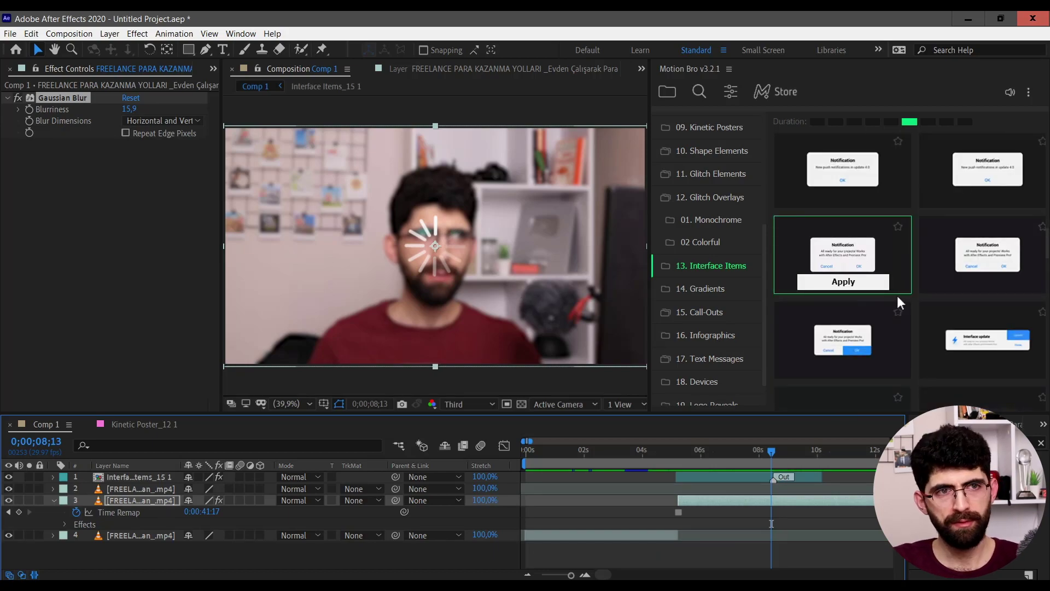
Step: Apply the Successful Operation card and retitle it 'Sipariş Tamamlandı' inside its precomp
{"action": "scroll", "coordinate": [897, 295], "scroll_direction": "down", "scroll_amount": 2}
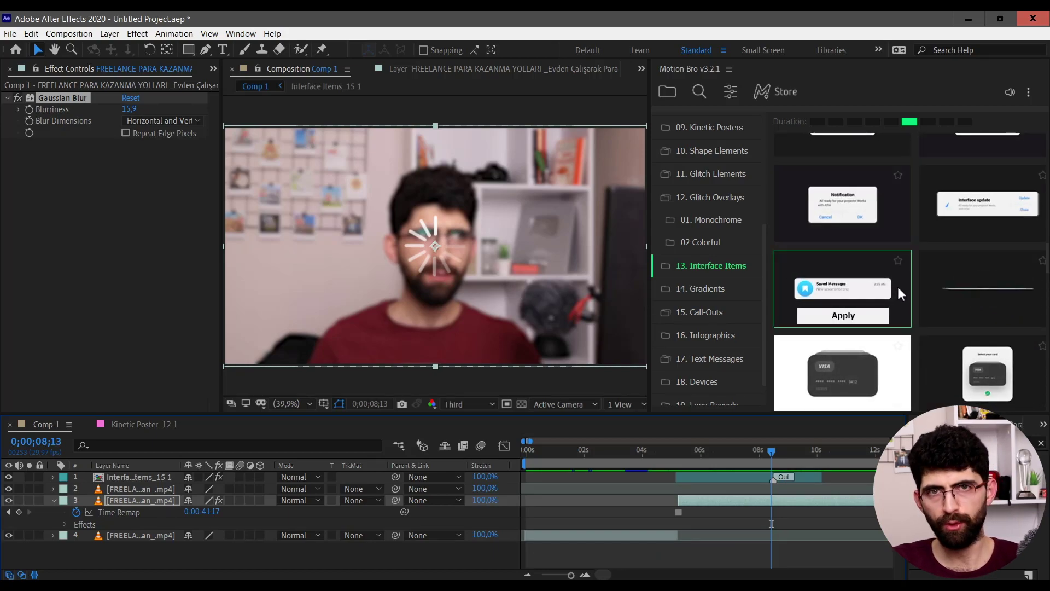
{"action": "scroll", "coordinate": [893, 285], "scroll_direction": "down", "scroll_amount": 3}
{"action": "left_click", "coordinate": [861, 282]}
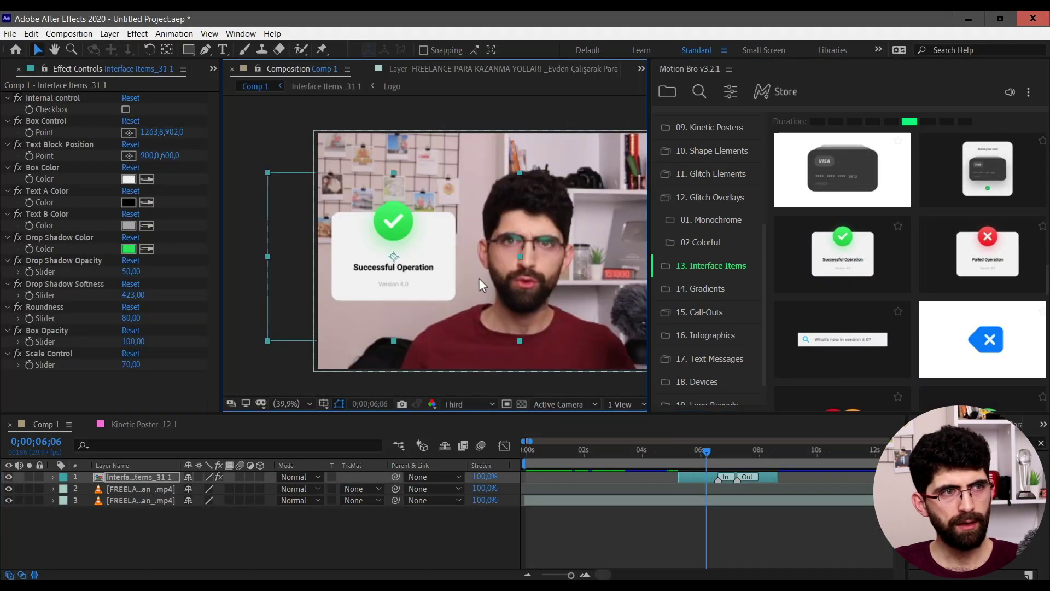
{"action": "double_click", "coordinate": [149, 477]}
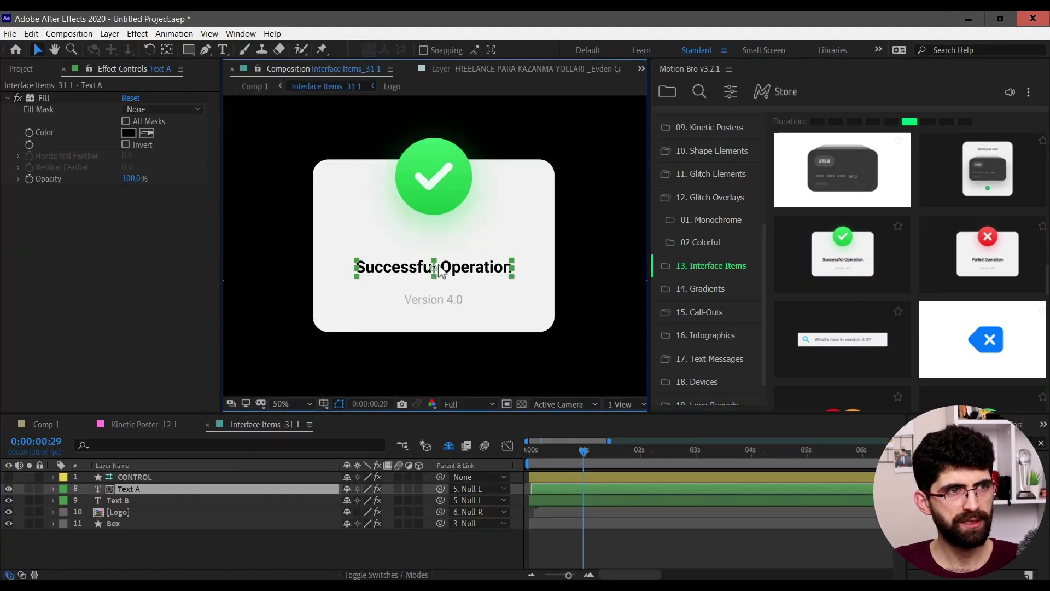
{"action": "double_click", "coordinate": [433, 266]}
{"action": "type", "text": "Sipariş Tamamlandı"}
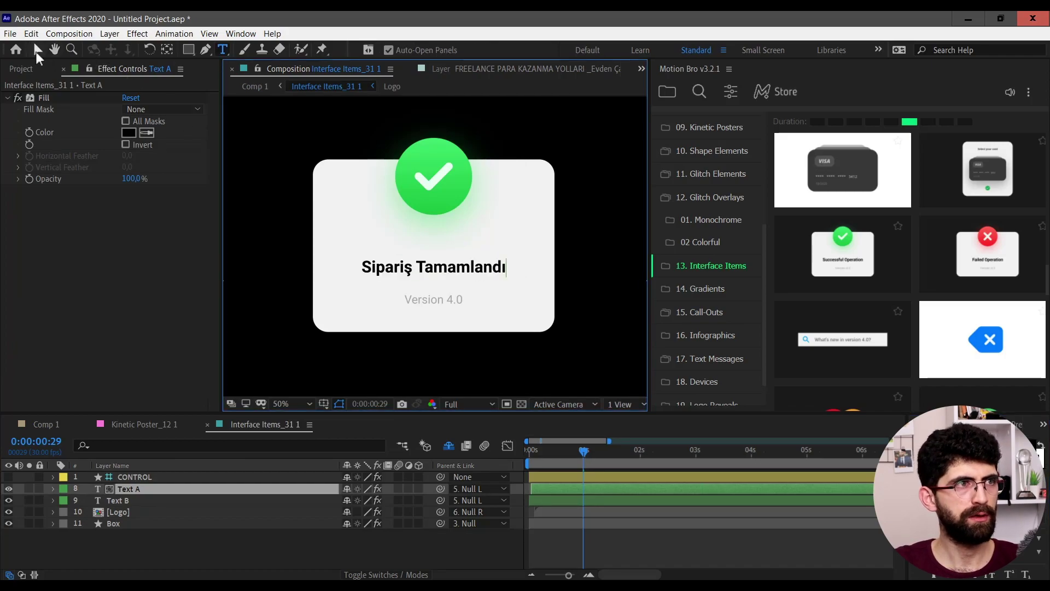
{"action": "left_click", "coordinate": [37, 51]}
Step: Preview the retitled notification card, then delete its layer
{"action": "left_click", "coordinate": [451, 301]}
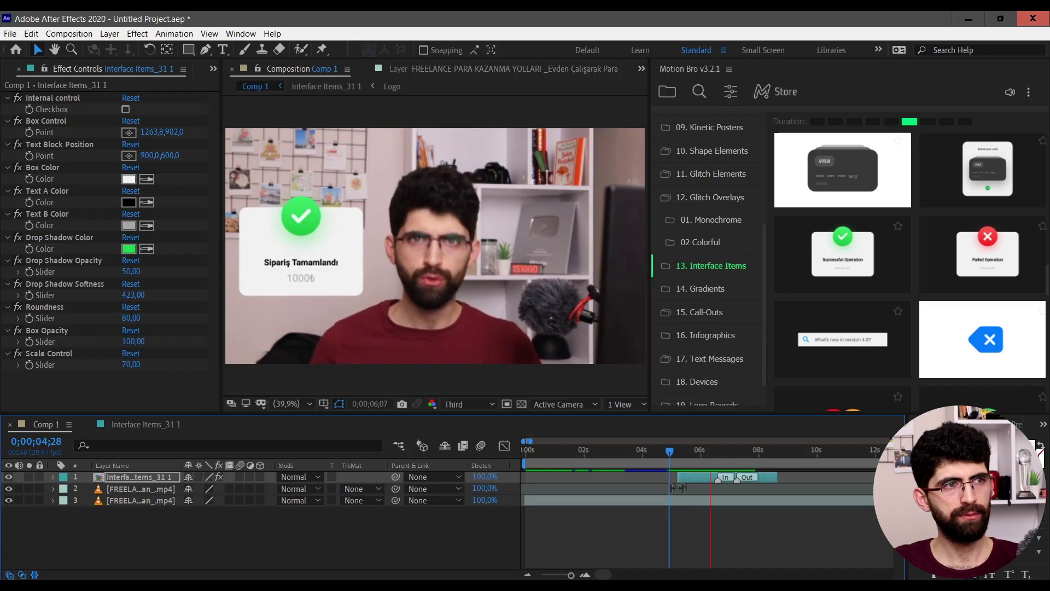
{"action": "key", "text": "space"}
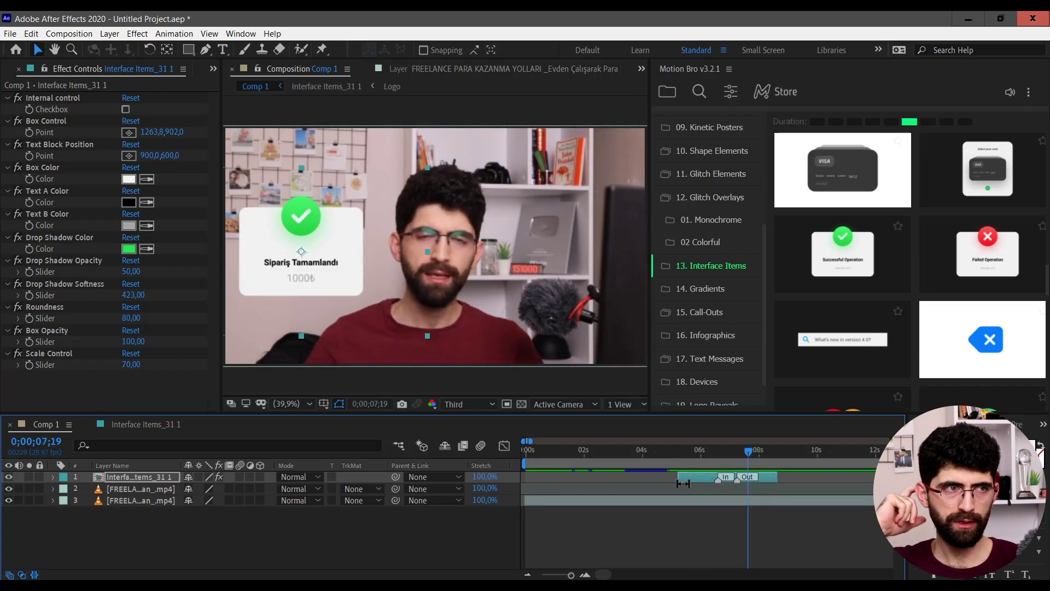
{"action": "key", "text": "Delete"}
{"action": "left_click", "coordinate": [700, 288]}
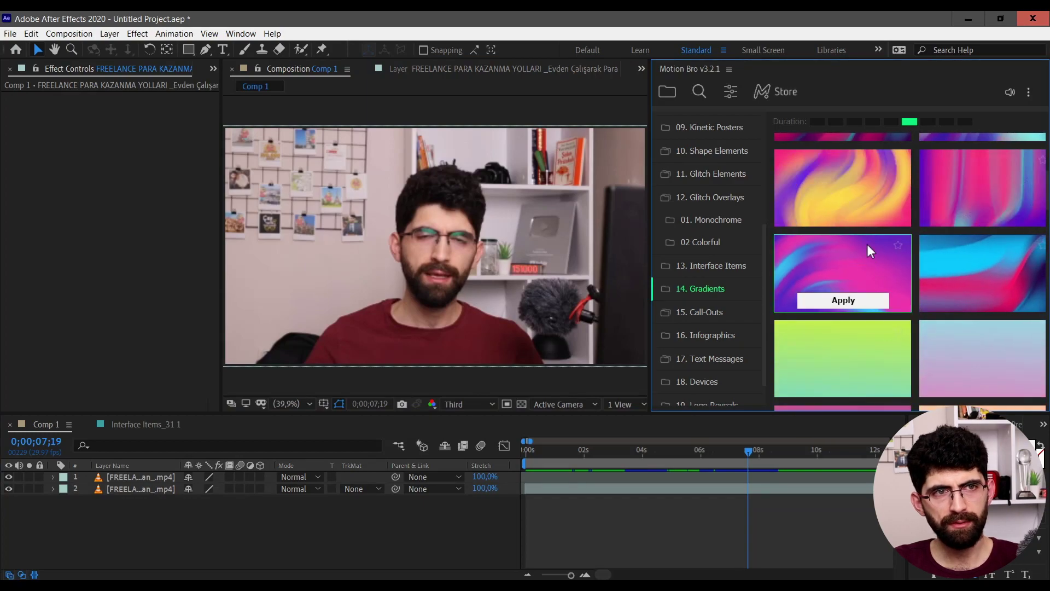
Step: Apply Call-Out 05 and edit its title to PAHA BİÇİLEMEZ in the Edit Title precomp
{"action": "mouse_move", "coordinate": [837, 205]}
{"action": "scroll", "coordinate": [864, 212], "scroll_direction": "down", "scroll_amount": 5}
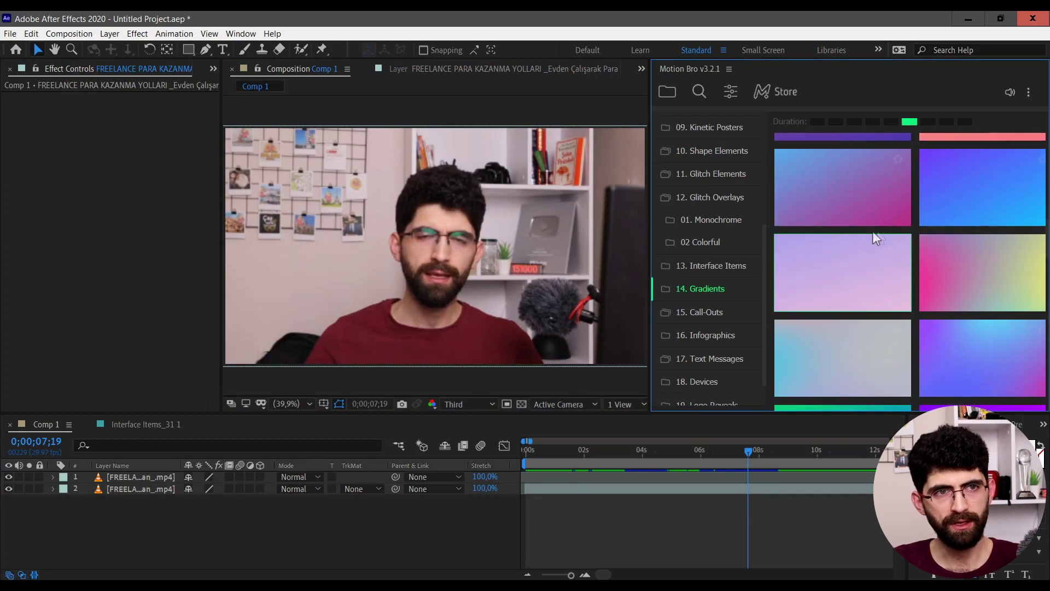
{"action": "scroll", "coordinate": [884, 286], "scroll_direction": "down", "scroll_amount": 5}
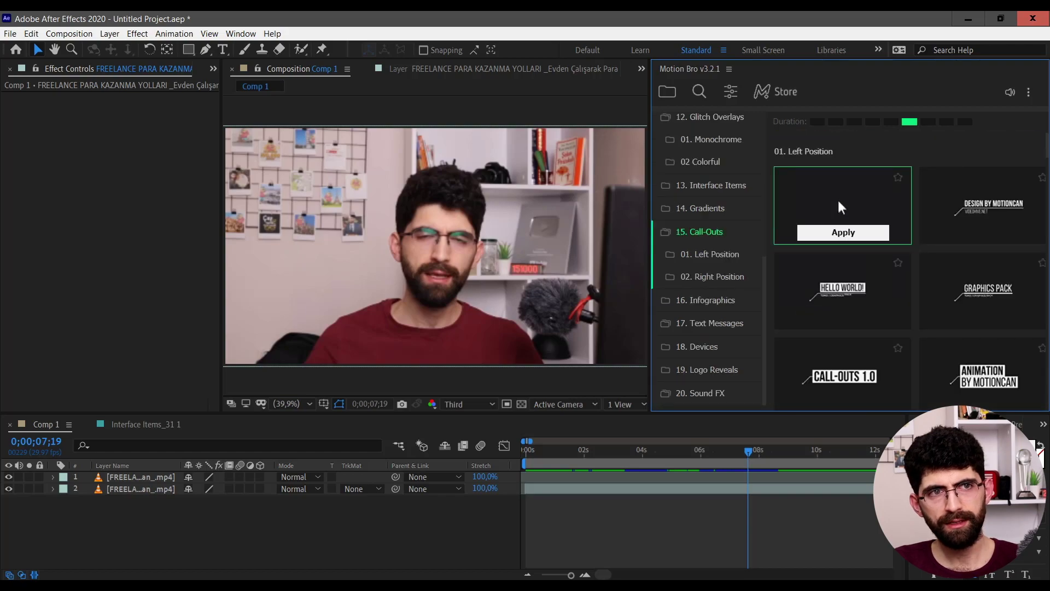
{"action": "mouse_move", "coordinate": [854, 242]}
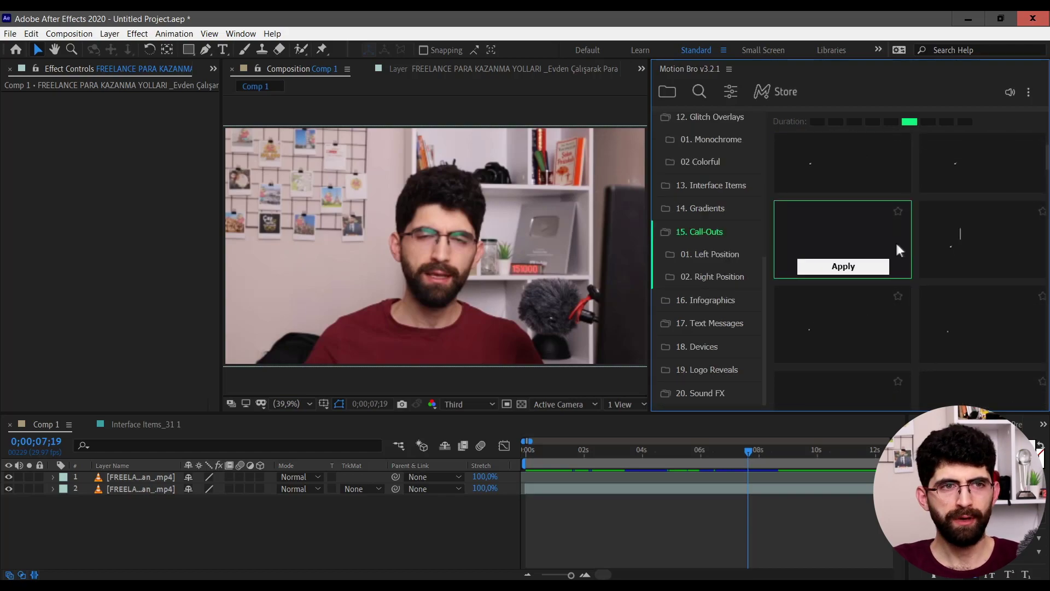
{"action": "left_click", "coordinate": [859, 268]}
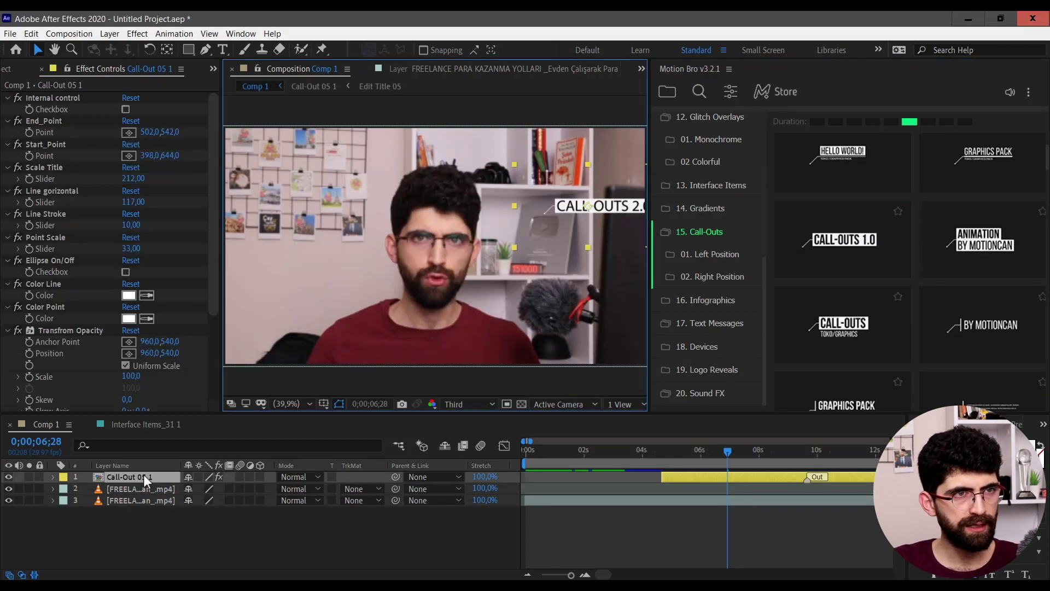
{"action": "double_click", "coordinate": [143, 474]}
{"action": "double_click", "coordinate": [463, 236]}
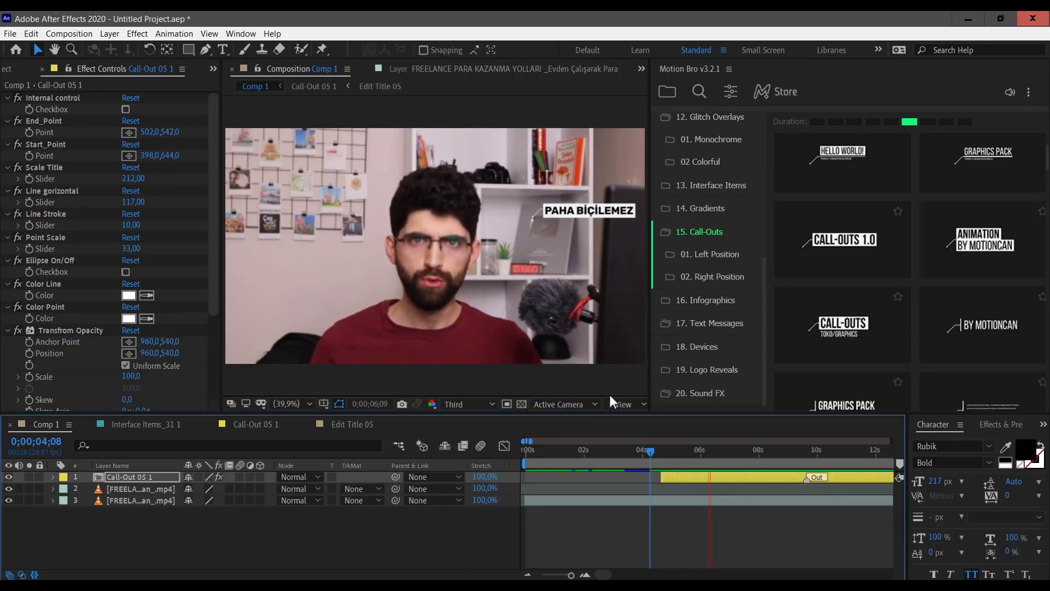
{"action": "left_click", "coordinate": [609, 252]}
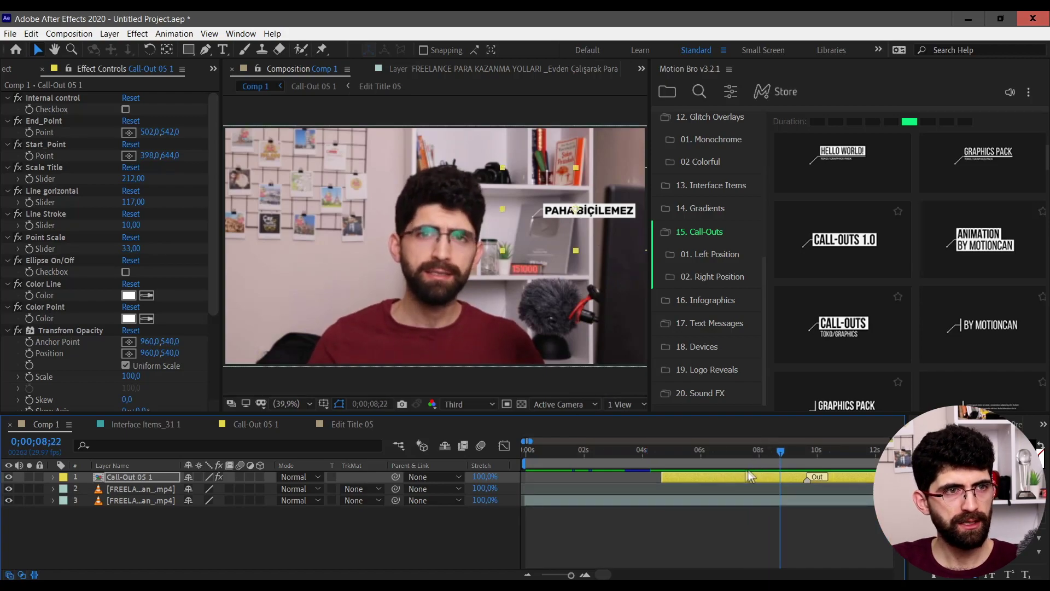
Step: Move the callout's Start_Point onto the silver shelf plaque, then delete the callout layer
{"action": "left_click", "coordinate": [49, 283]}
{"action": "scroll", "coordinate": [72, 295], "scroll_direction": "down", "scroll_amount": 3}
{"action": "scroll", "coordinate": [72, 295], "scroll_direction": "down", "scroll_amount": 2}
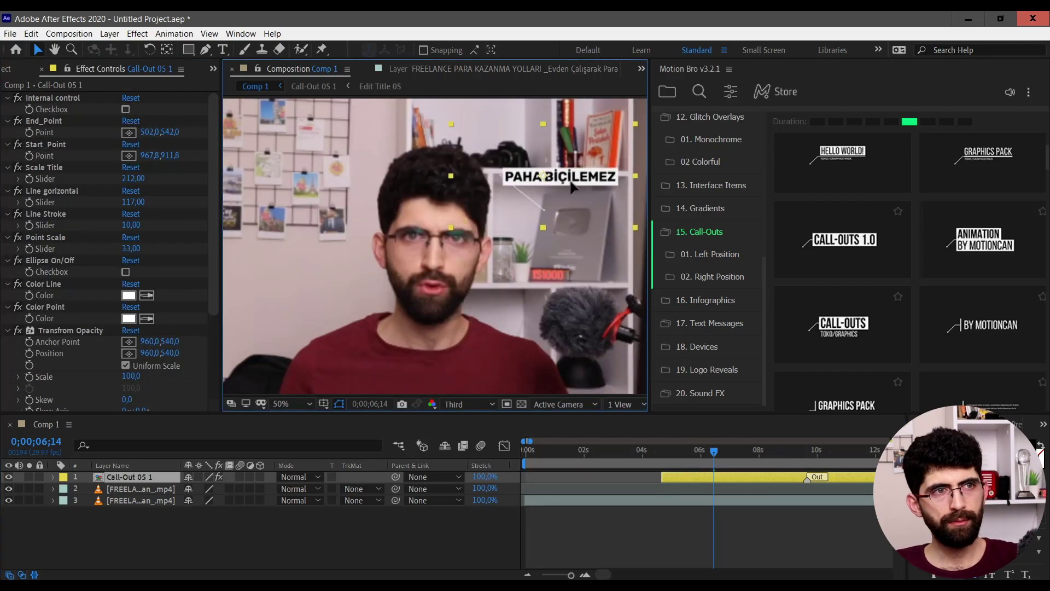
{"action": "left_click", "coordinate": [42, 143]}
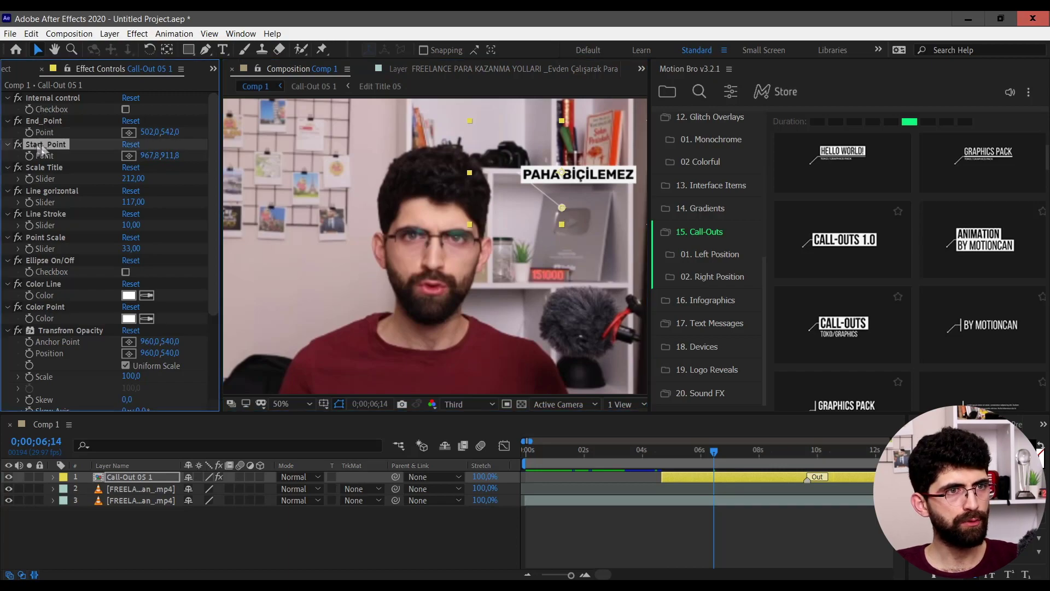
{"action": "left_click_drag", "start_coordinate": [563, 216], "coordinate": [547, 200]}
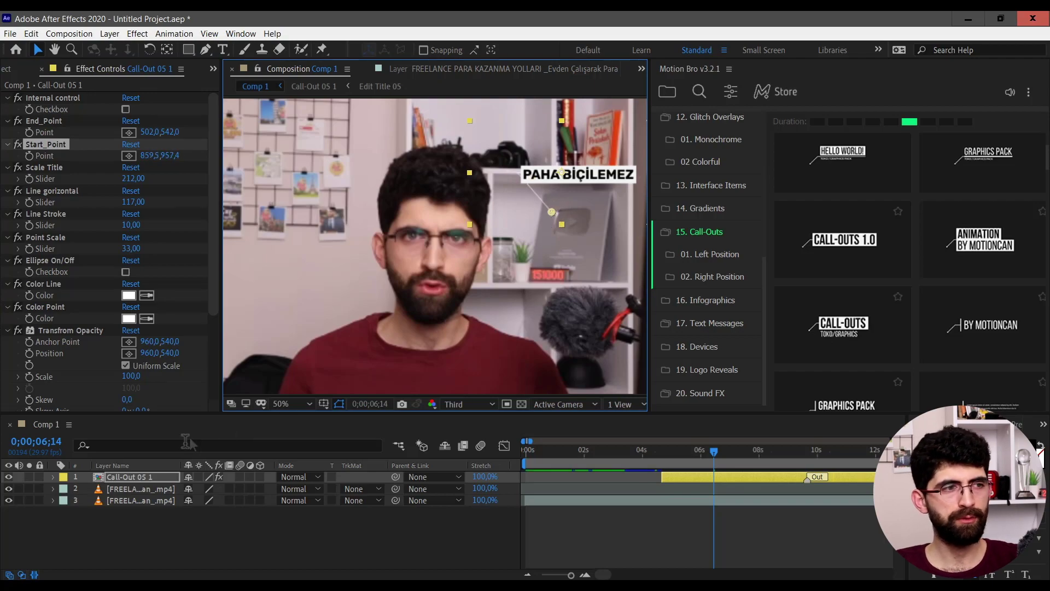
{"action": "left_click", "coordinate": [130, 478]}
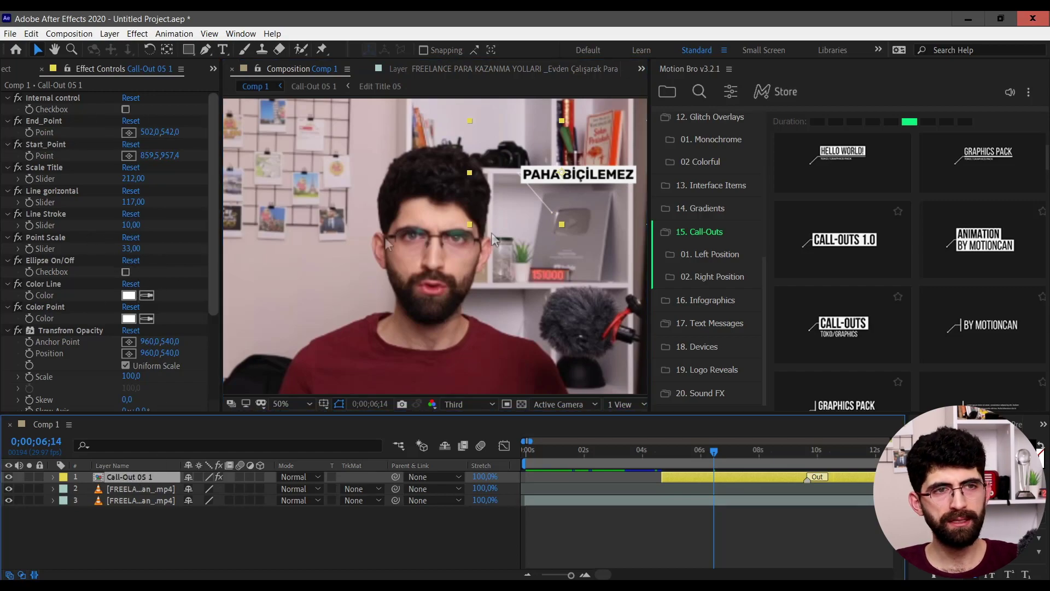
{"action": "key", "text": "Delete"}
{"action": "left_click", "coordinate": [706, 299]}
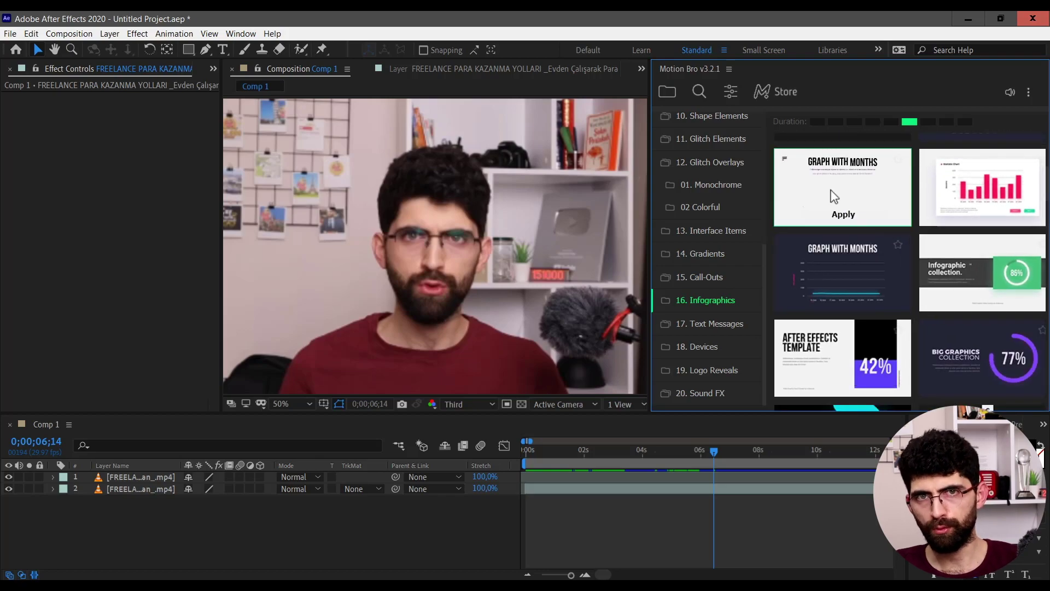
Step: Apply the first Left Position preset from Motion Bro's 17. Text Messages category
{"action": "left_click", "coordinate": [720, 281]}
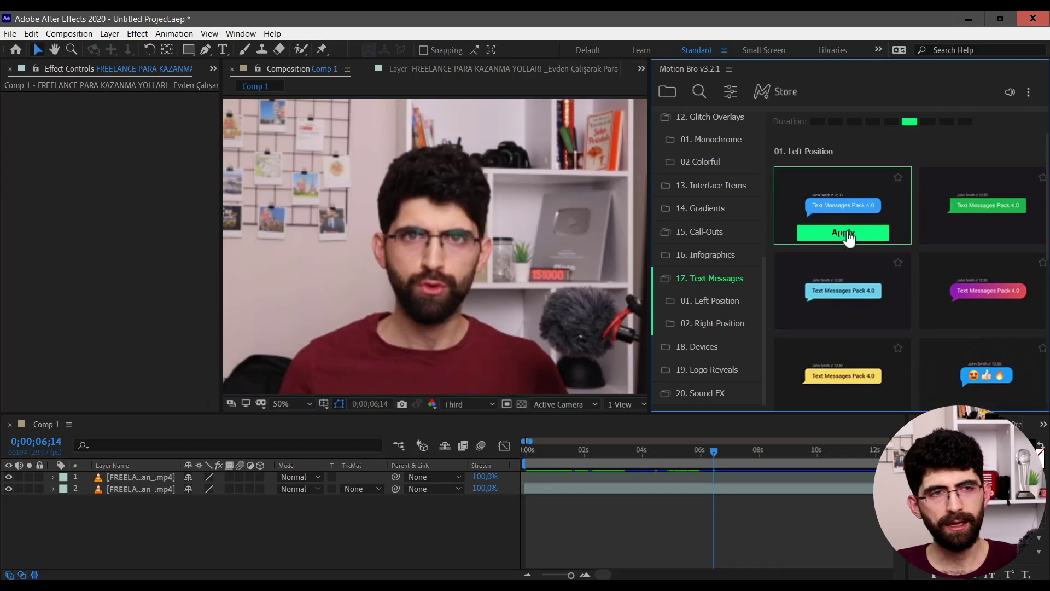
{"action": "left_click", "coordinate": [843, 233]}
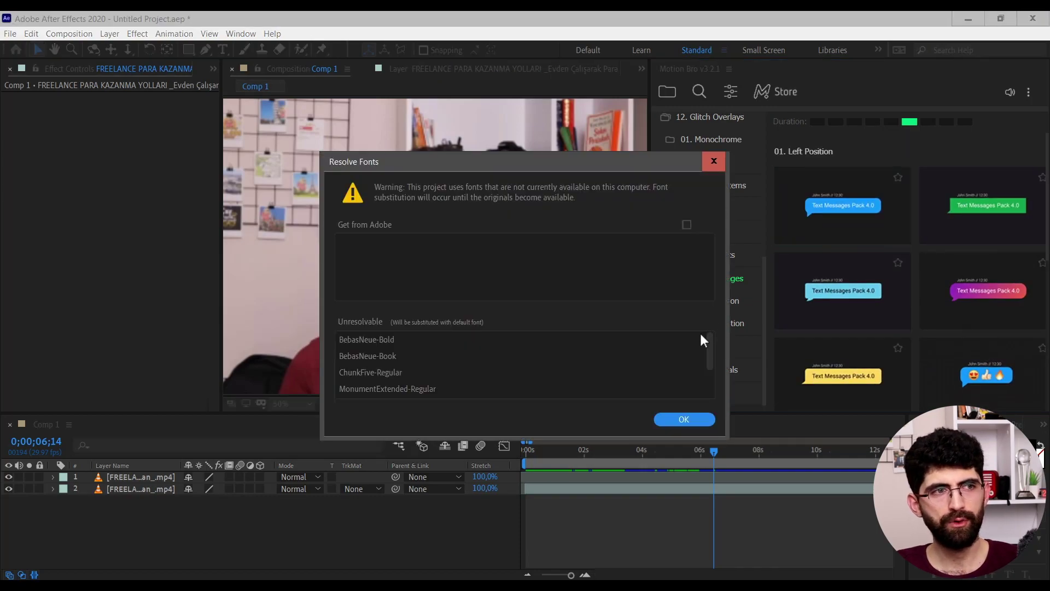
Step: Dismiss the Resolve Fonts warning, preview the 'Dayı Naber?' bubble, then delete Text Message_01
{"action": "left_click", "coordinate": [683, 419]}
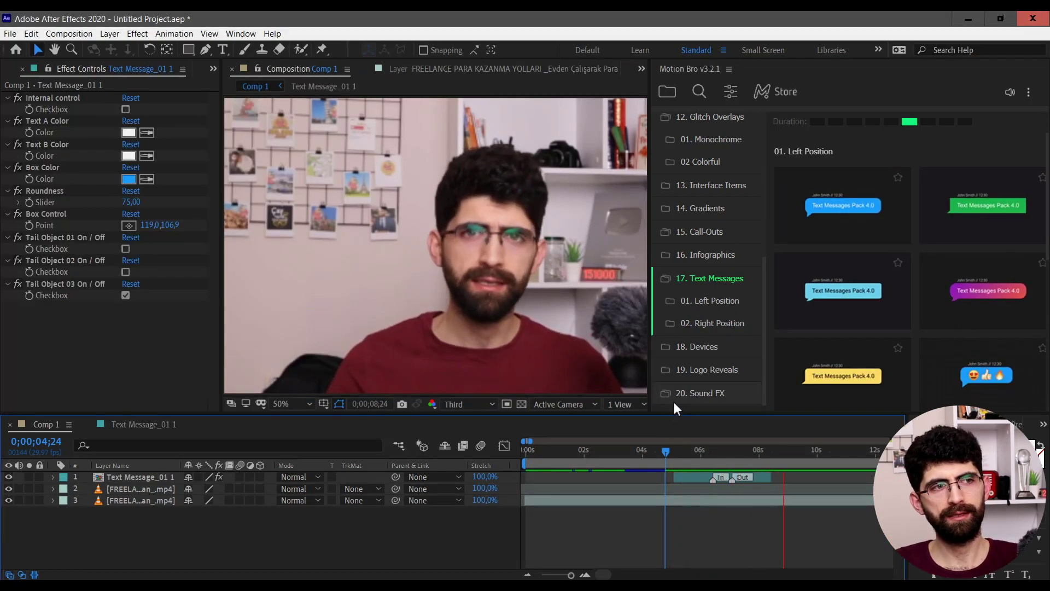
{"action": "left_click", "coordinate": [687, 480]}
{"action": "left_click", "coordinate": [691, 476]}
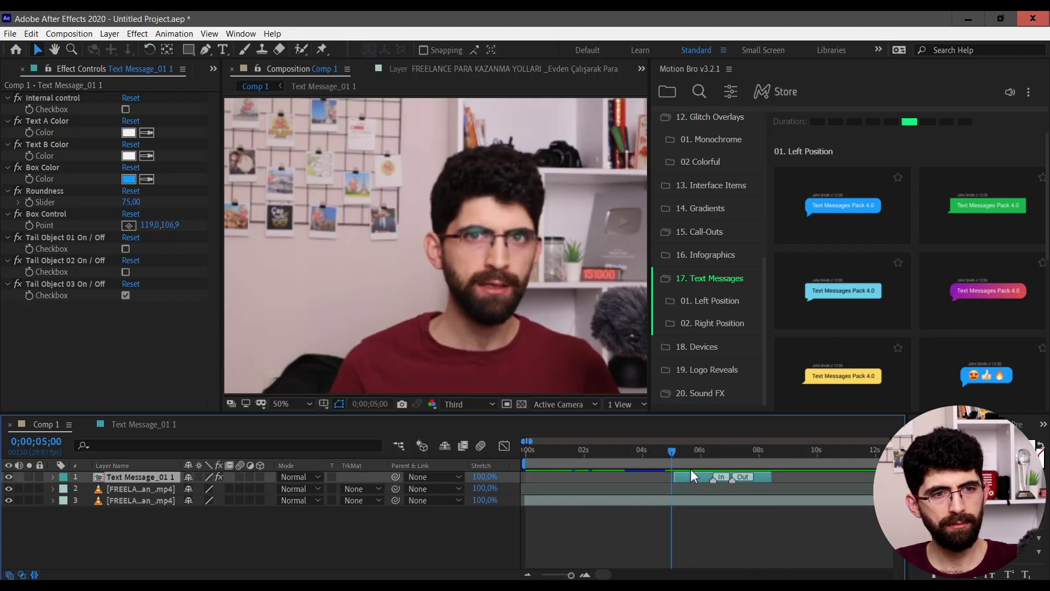
{"action": "key", "text": "Delete"}
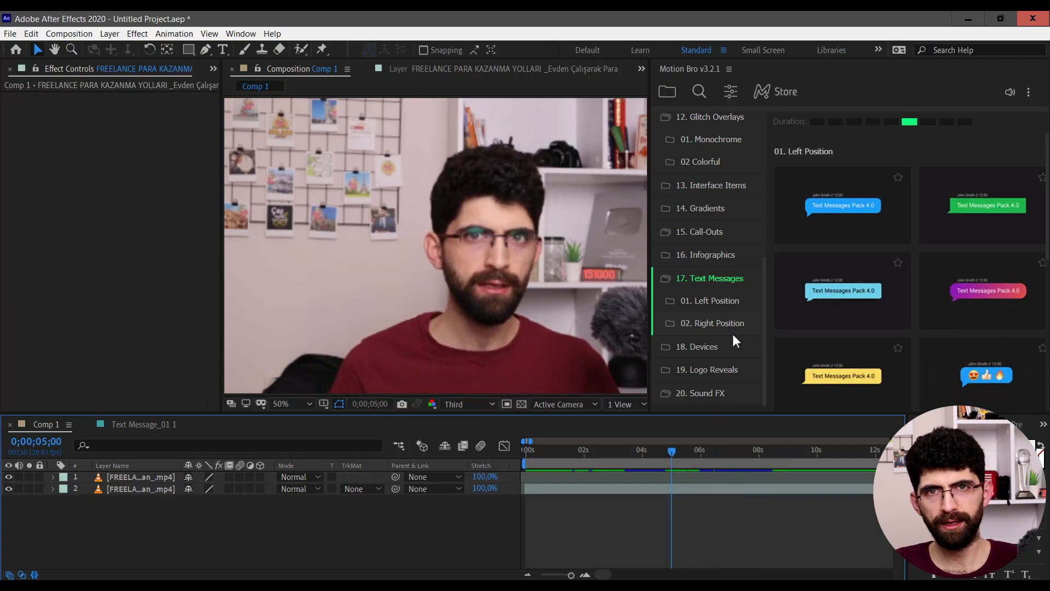
Step: Browse the Devices preset previews in the Motion Bro panel
{"action": "left_click", "coordinate": [733, 345]}
{"action": "mouse_move", "coordinate": [883, 330]}
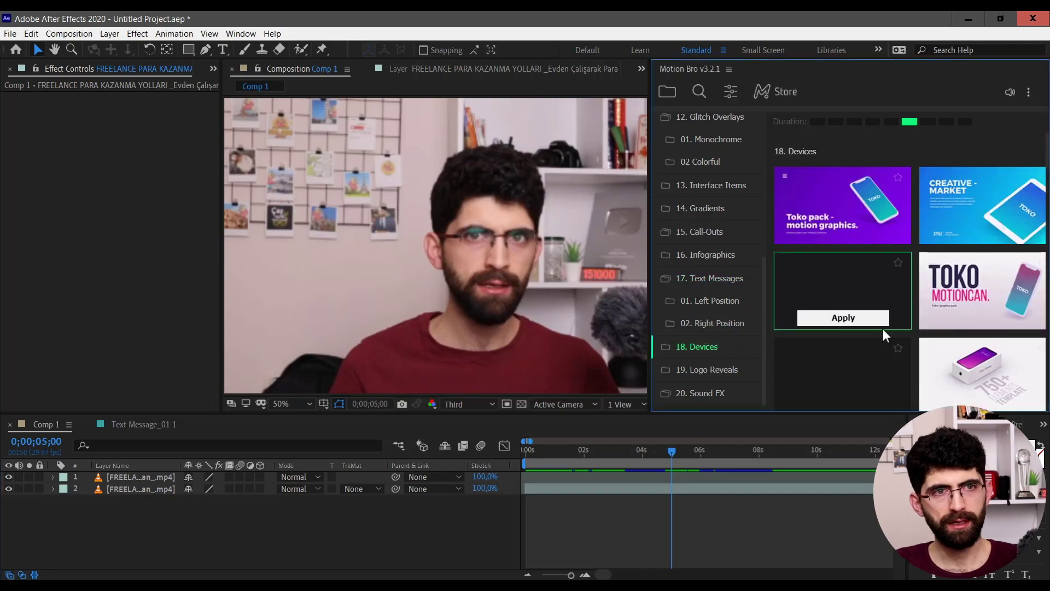
{"action": "scroll", "coordinate": [897, 307], "scroll_direction": "down", "scroll_amount": 5}
{"action": "scroll", "coordinate": [859, 298], "scroll_direction": "down", "scroll_amount": 3}
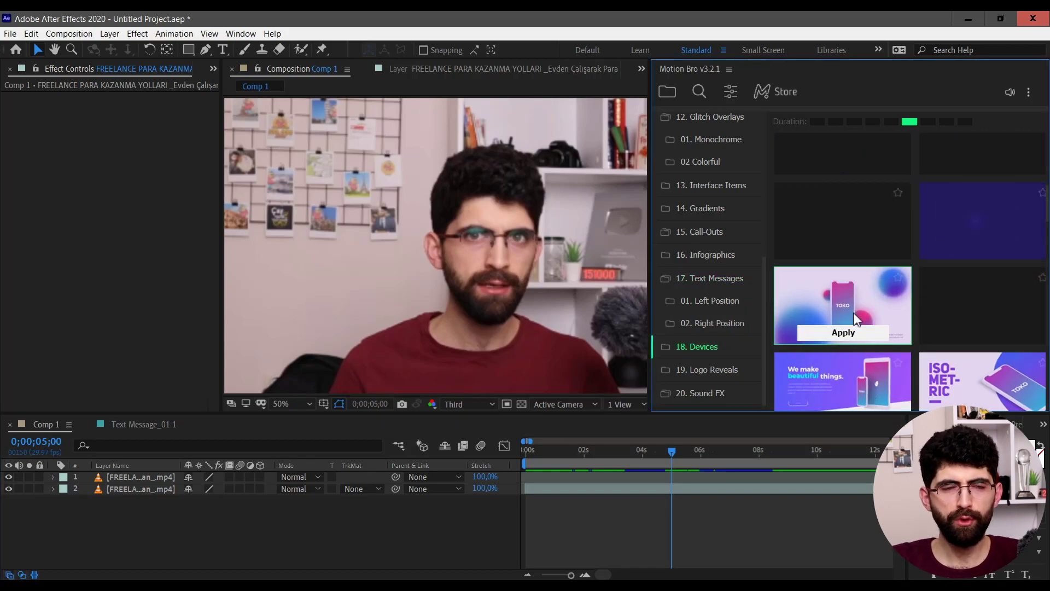
{"action": "scroll", "coordinate": [854, 313], "scroll_direction": "up", "scroll_amount": 3}
{"action": "scroll", "coordinate": [863, 245], "scroll_direction": "up", "scroll_amount": 2}
{"action": "mouse_move", "coordinate": [857, 247]}
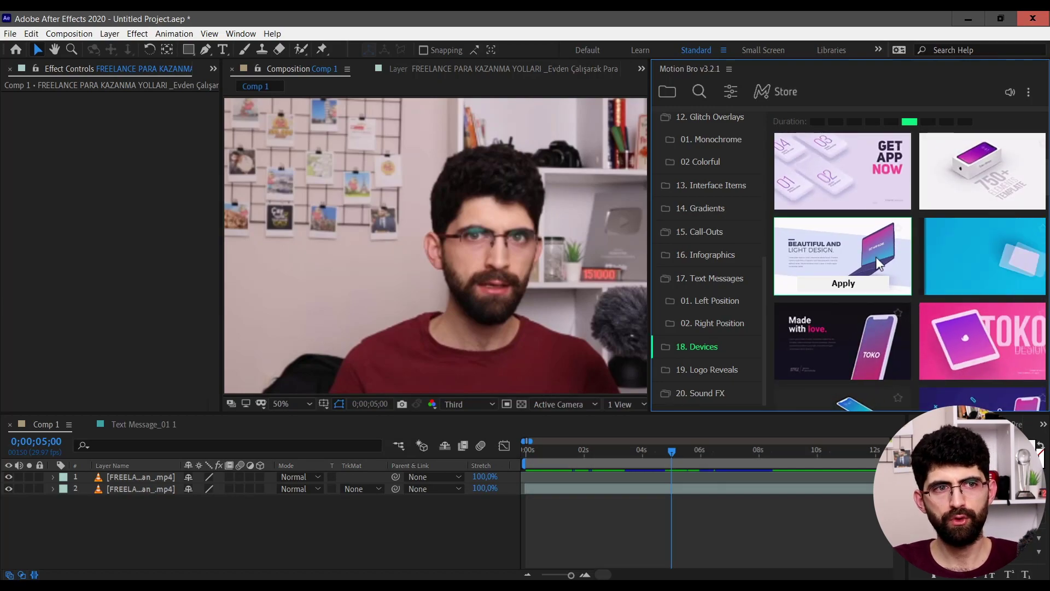
Step: Switch to 19. Logo Reveals and apply the Logo_14 reveal to Comp 1
{"action": "key", "text": "Down"}
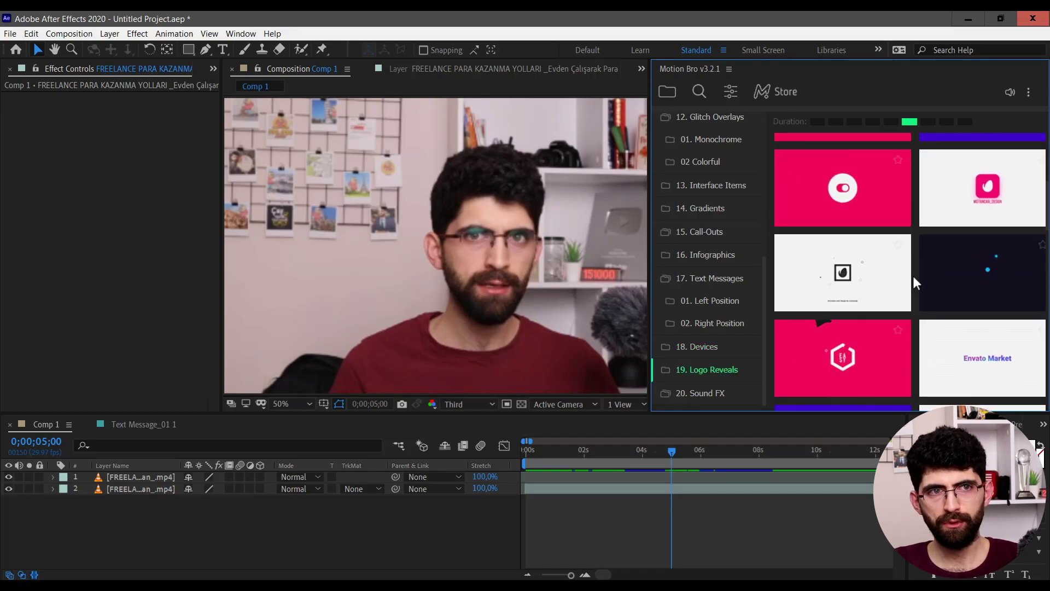
{"action": "mouse_move", "coordinate": [927, 278]}
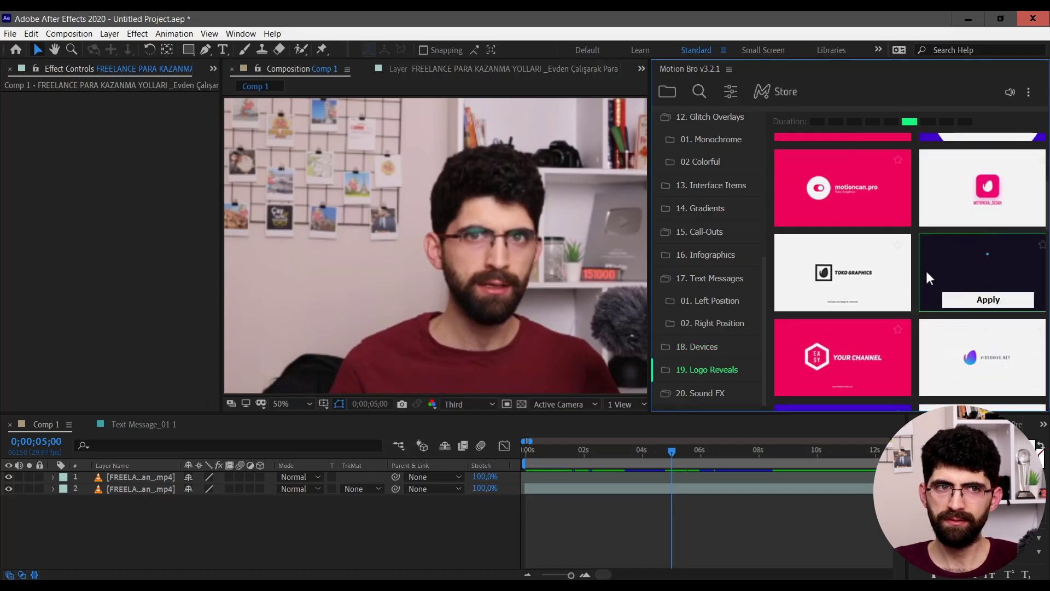
{"action": "scroll", "coordinate": [923, 277], "scroll_direction": "up", "scroll_amount": 1}
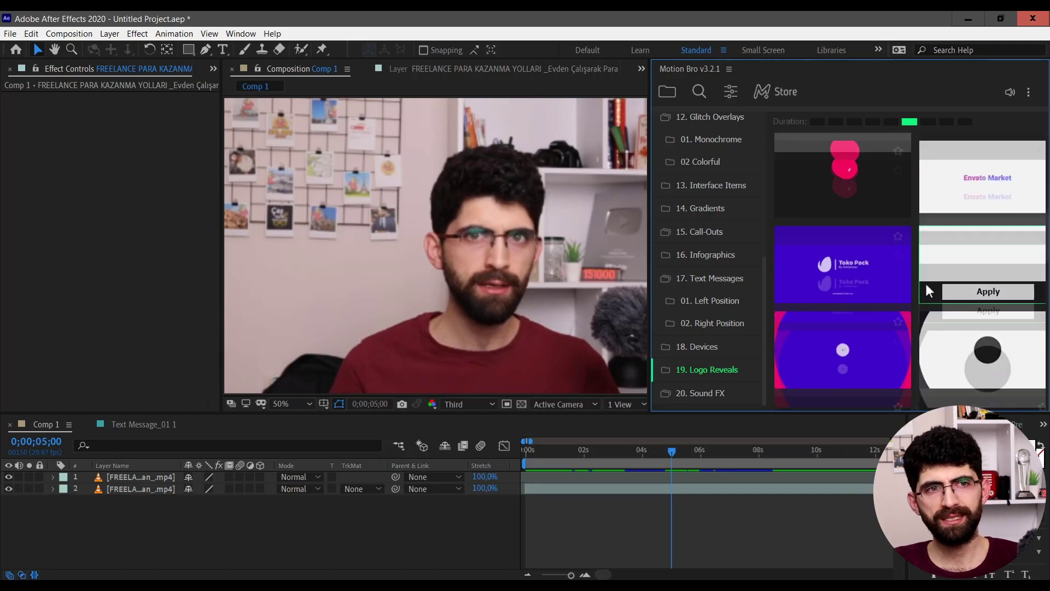
{"action": "scroll", "coordinate": [912, 279], "scroll_direction": "down", "scroll_amount": 2}
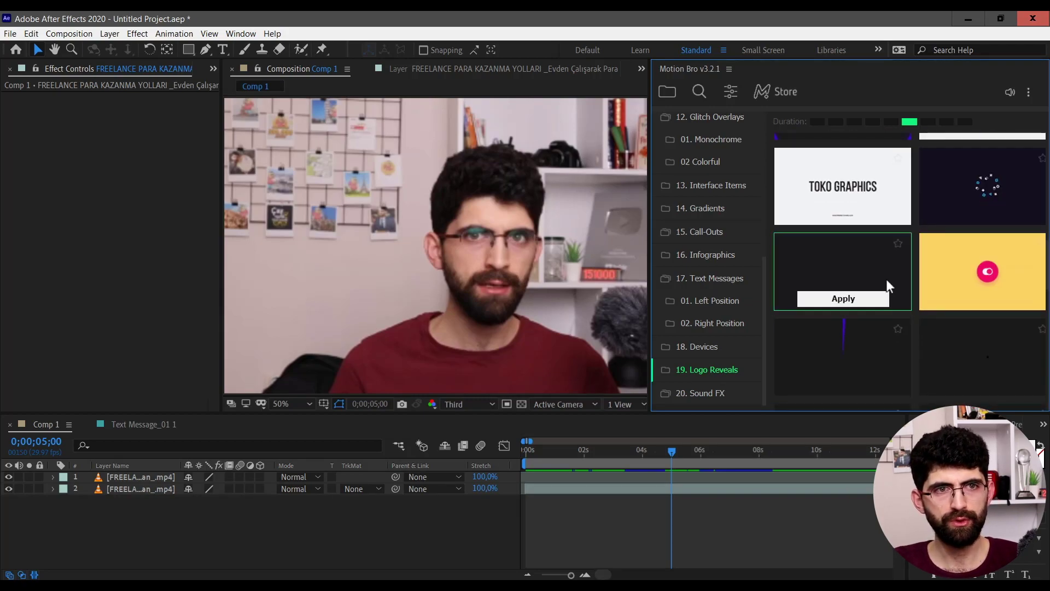
{"action": "scroll", "coordinate": [886, 281], "scroll_direction": "up", "scroll_amount": 1}
{"action": "left_click", "coordinate": [864, 335]}
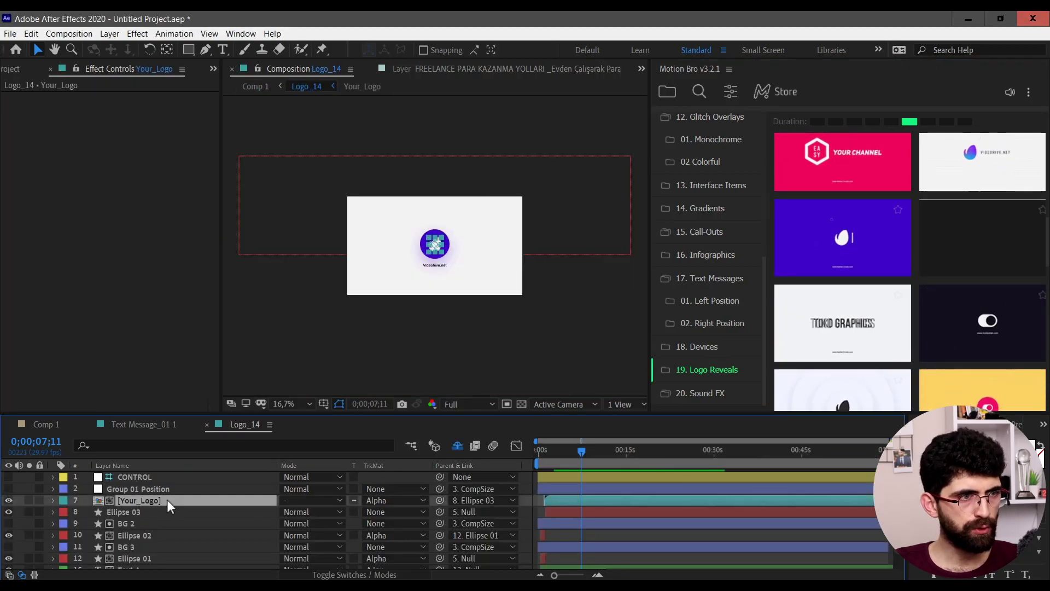
Step: In the Your_Logo precomp, hide the placeholder Logo.png so the cartoon Logo Sade.png shows
{"action": "double_click", "coordinate": [166, 500]}
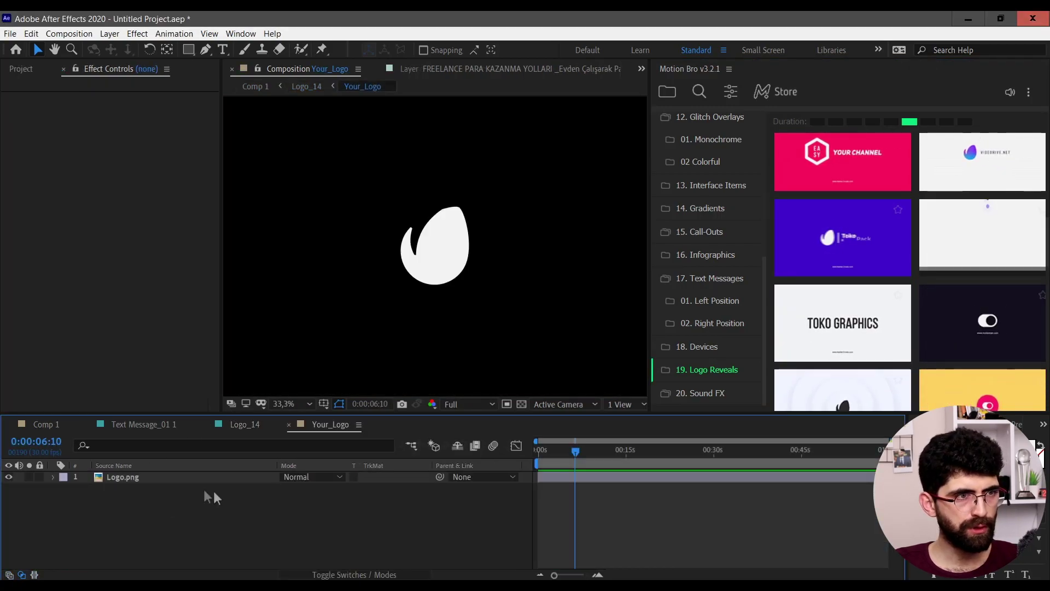
{"action": "left_click", "coordinate": [9, 477]}
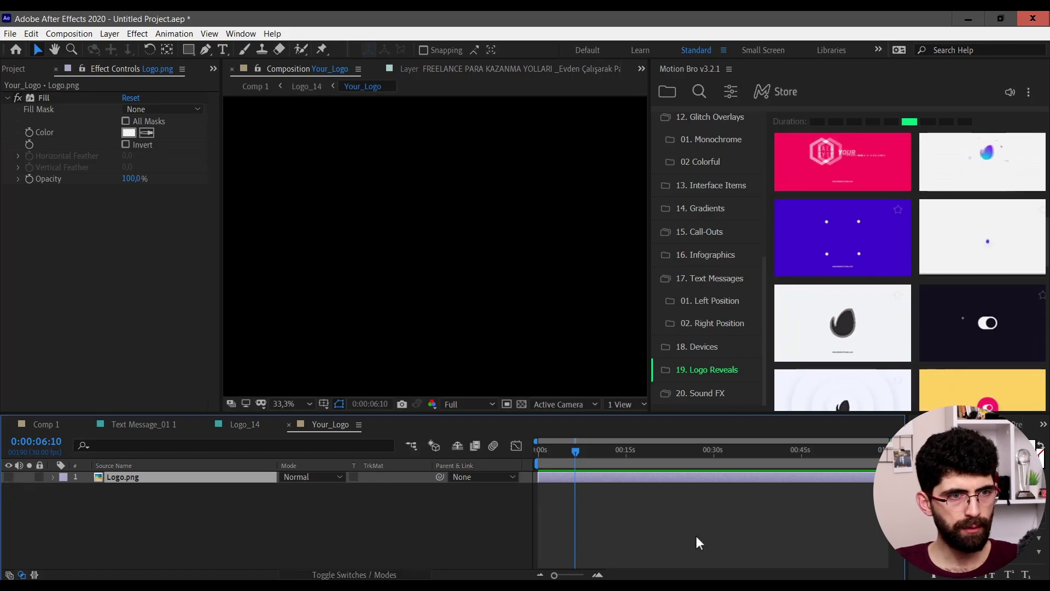
{"action": "left_click", "coordinate": [245, 424]}
{"action": "double_click", "coordinate": [444, 280]}
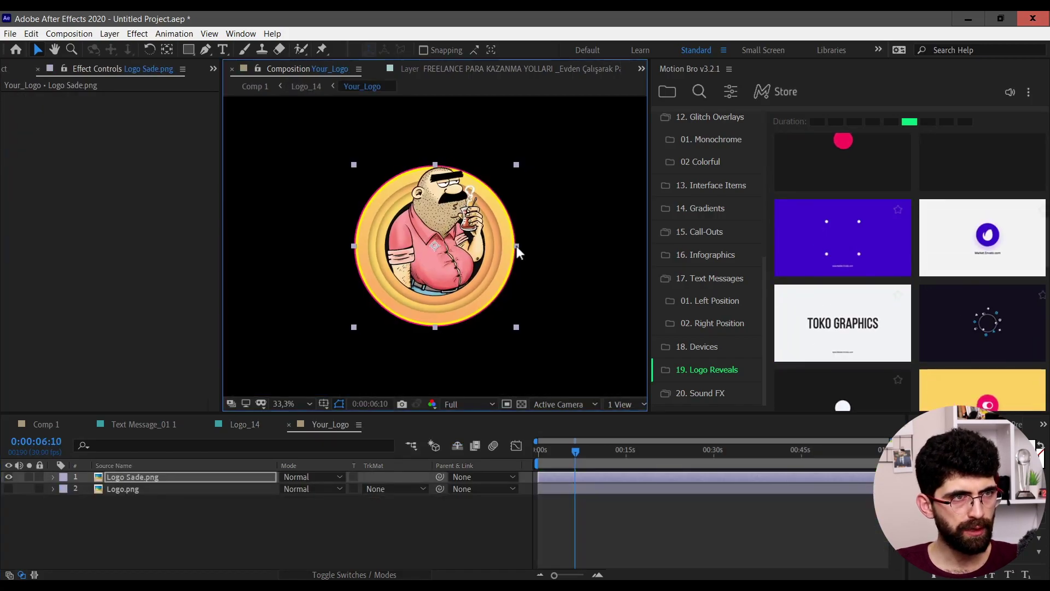
{"action": "left_click", "coordinate": [244, 424]}
{"action": "left_click", "coordinate": [139, 551]}
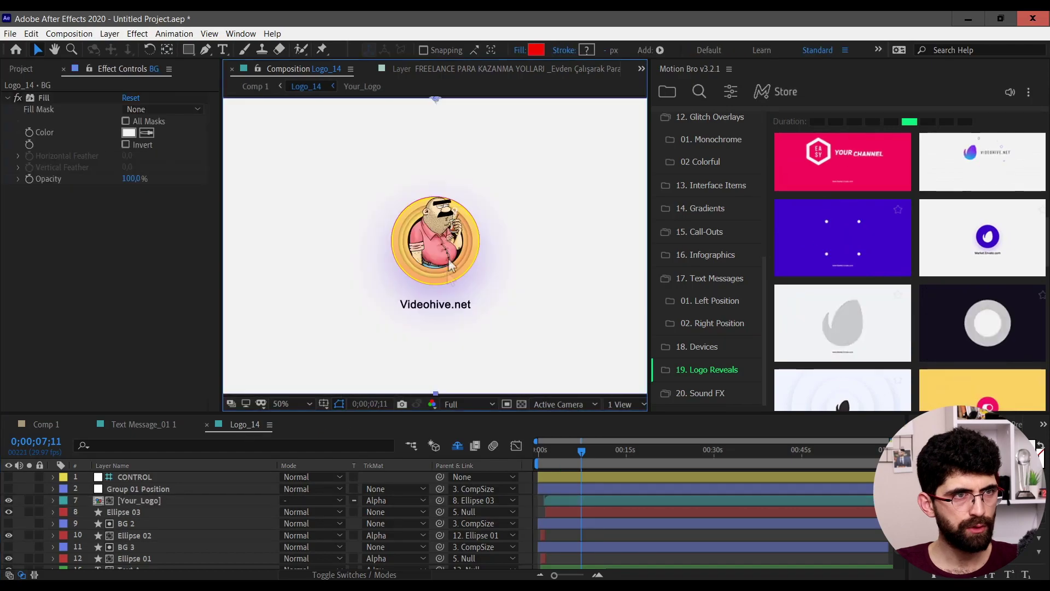
{"action": "double_click", "coordinate": [139, 551]}
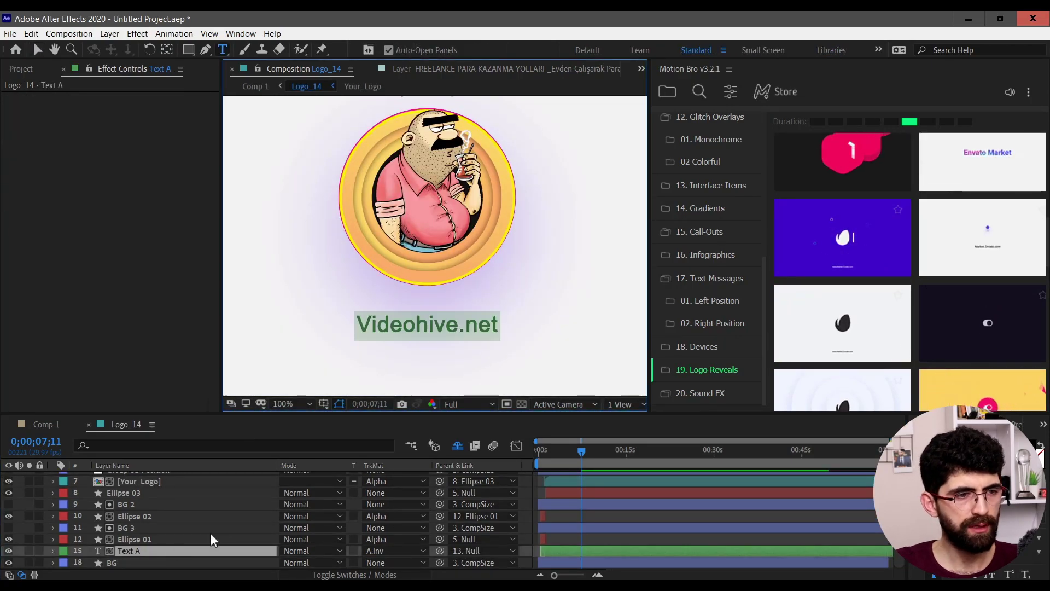
{"action": "type", "text": "www.tasarimcidayi.c"}
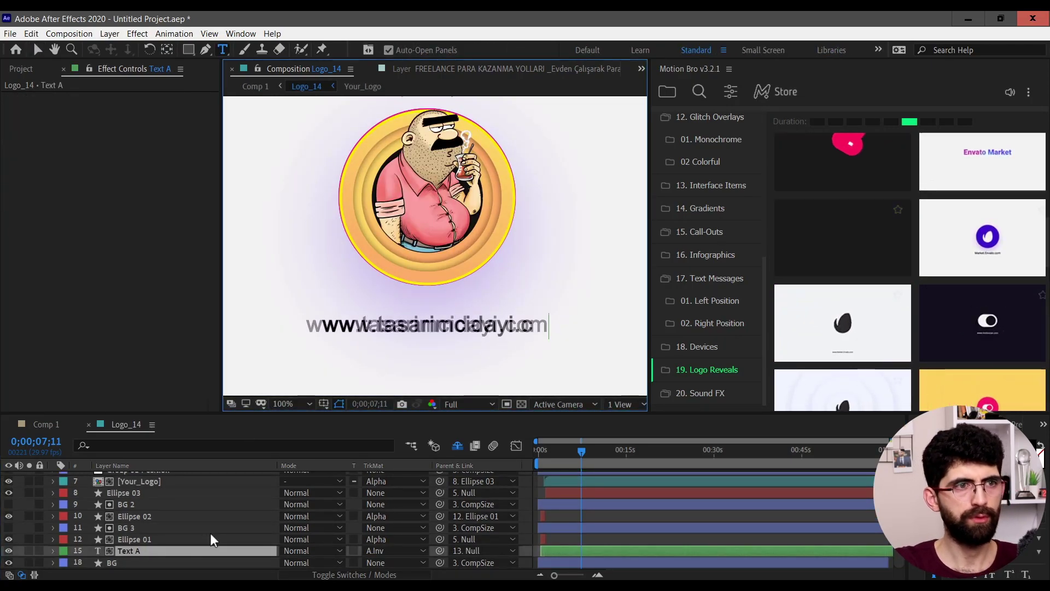
{"action": "type", "text": "om"}
{"action": "left_click", "coordinate": [46, 424]}
{"action": "key", "text": "space"}
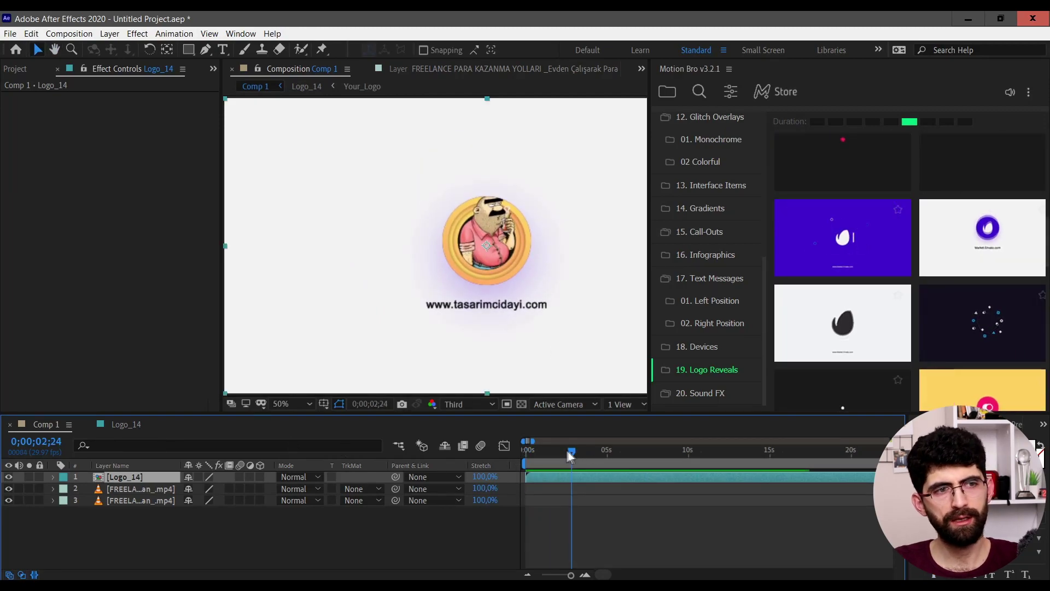
Step: Set the Ellipse Color on Logo_14's CONTROL layer to orange, then return to Comp 1
{"action": "key", "text": "space"}
{"action": "double_click", "coordinate": [145, 477]}
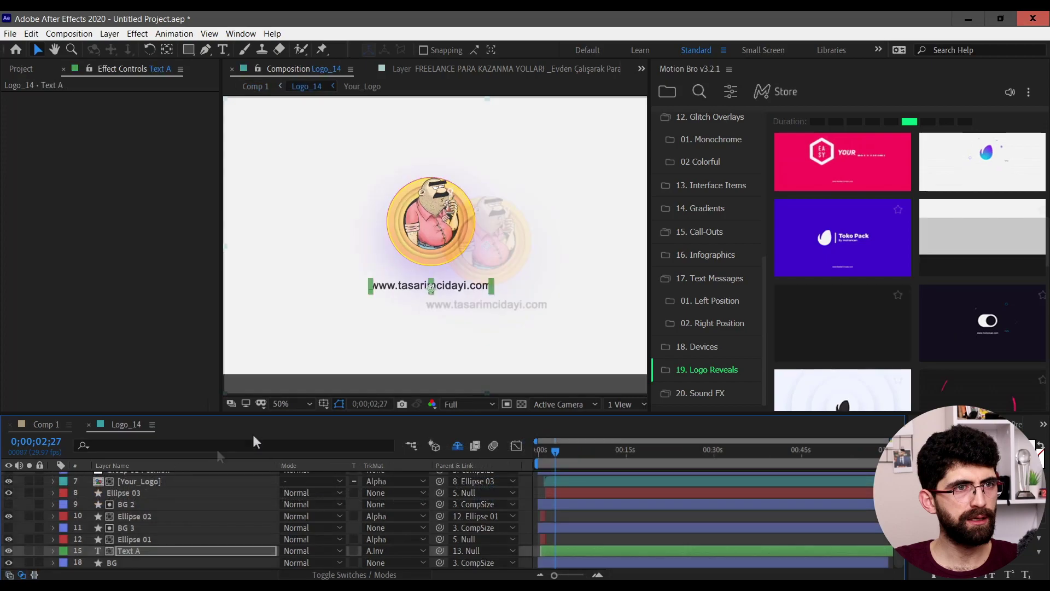
{"action": "scroll", "coordinate": [196, 509], "scroll_direction": "up", "scroll_amount": 2}
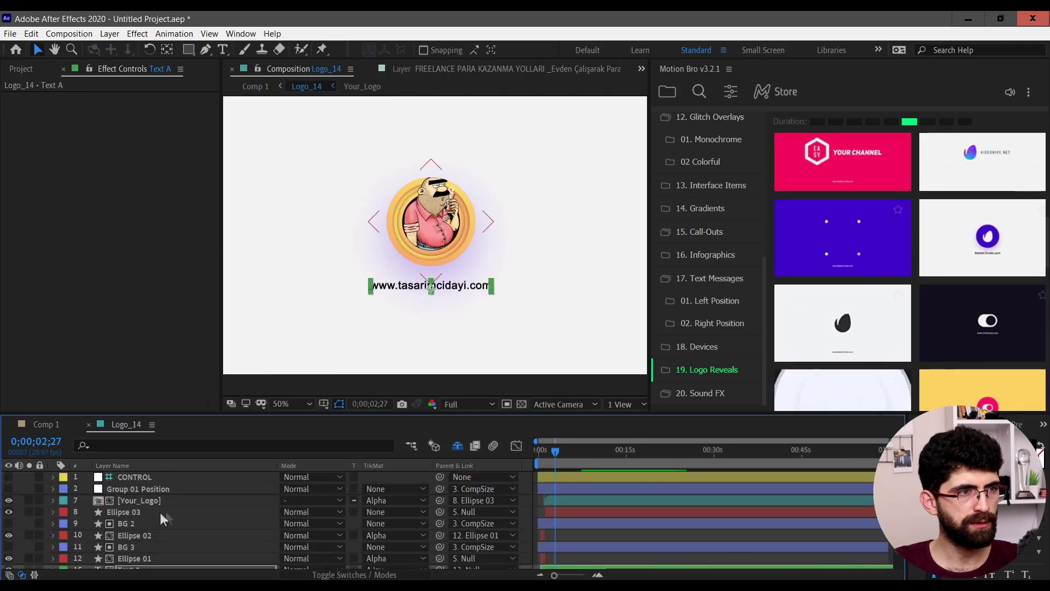
{"action": "left_click", "coordinate": [137, 477]}
{"action": "left_click_drag", "start_coordinate": [538, 454], "coordinate": [542, 455]}
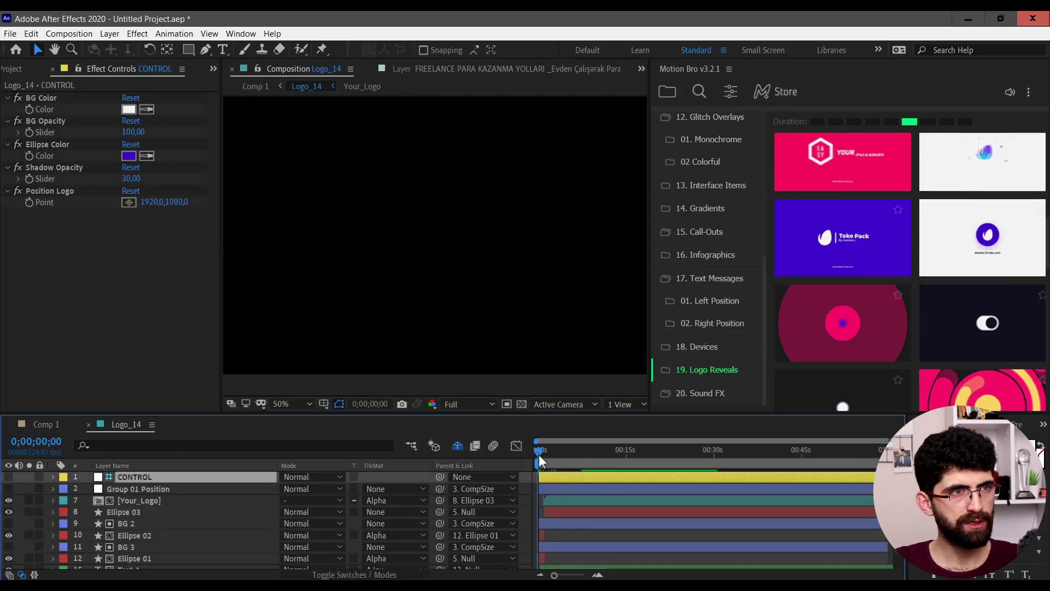
{"action": "left_click", "coordinate": [129, 156]}
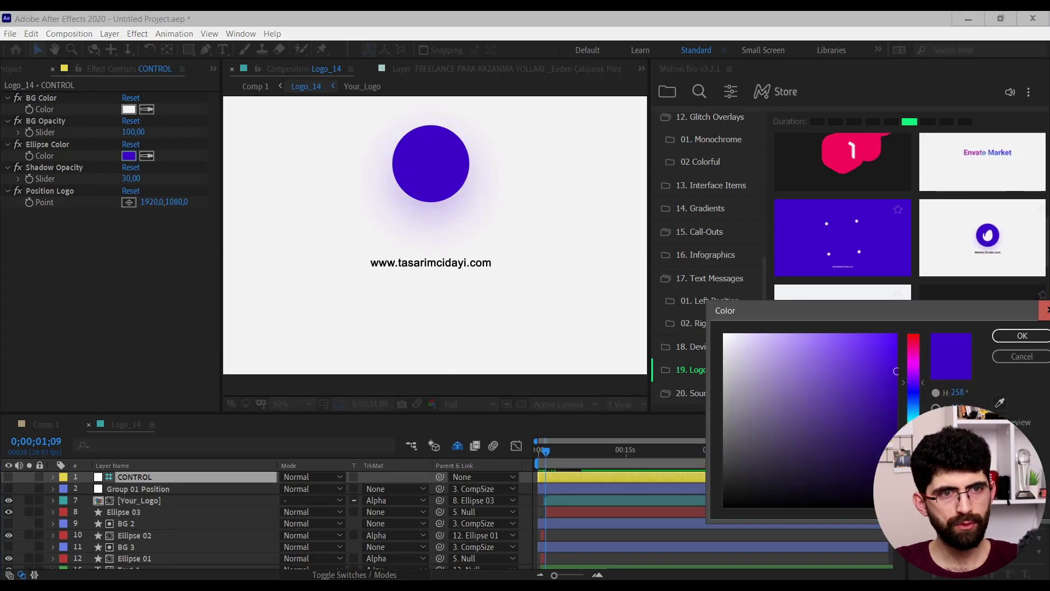
{"action": "left_click_drag", "start_coordinate": [914, 387], "coordinate": [914, 494]}
{"action": "key", "text": "Return"}
{"action": "key", "text": "shift+Escape"}
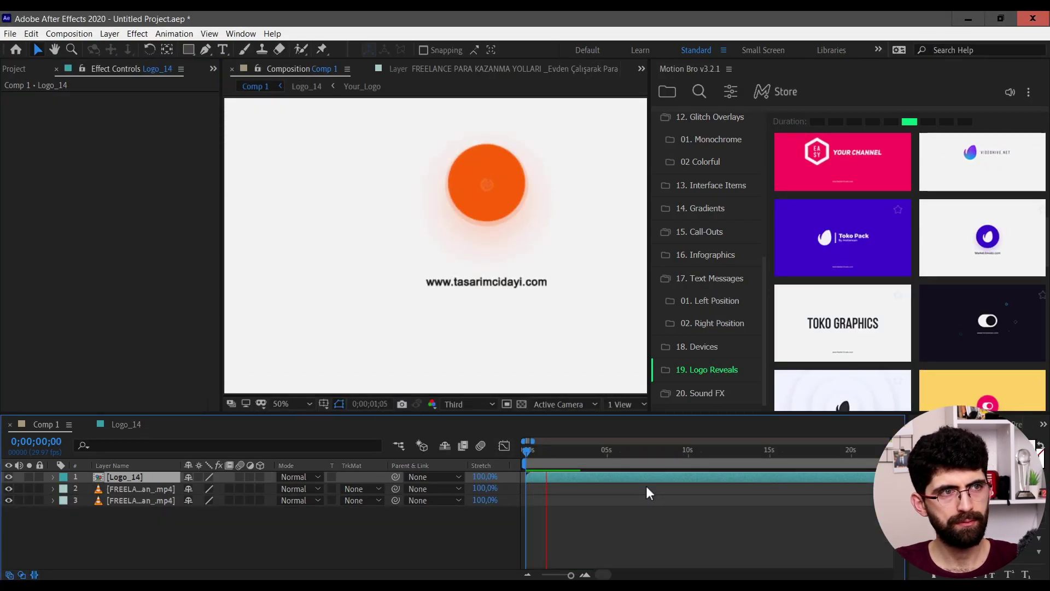
{"action": "scroll", "coordinate": [930, 279], "scroll_direction": "down", "scroll_amount": 3}
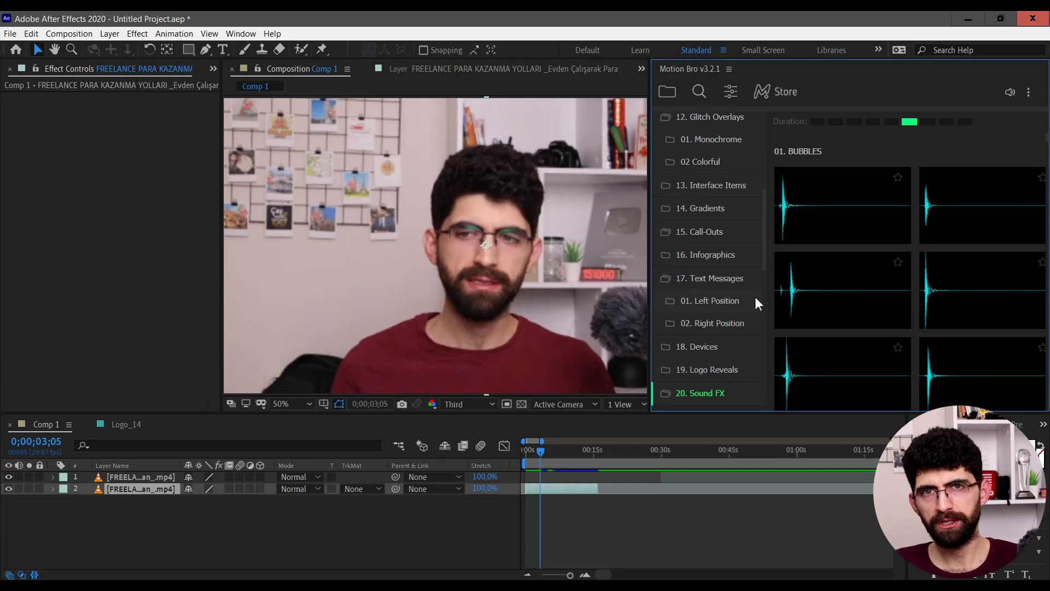
{"action": "scroll", "coordinate": [874, 267], "scroll_direction": "down", "scroll_amount": 5}
{"action": "scroll", "coordinate": [837, 304], "scroll_direction": "down", "scroll_amount": 5}
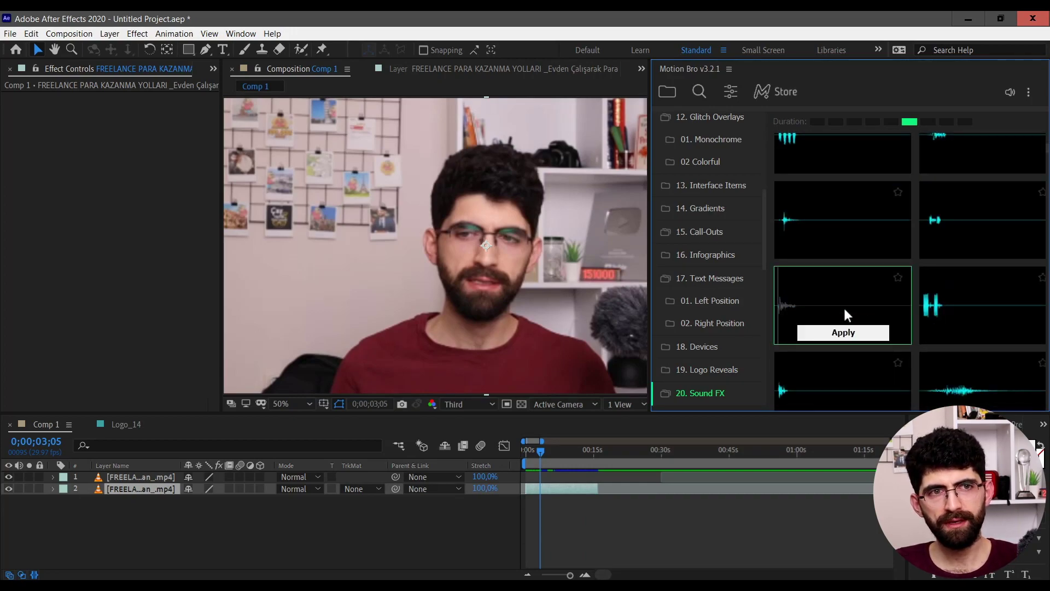
{"action": "scroll", "coordinate": [845, 308], "scroll_direction": "down", "scroll_amount": 3}
{"action": "left_click_drag", "start_coordinate": [748, 441], "coordinate": [651, 423]}
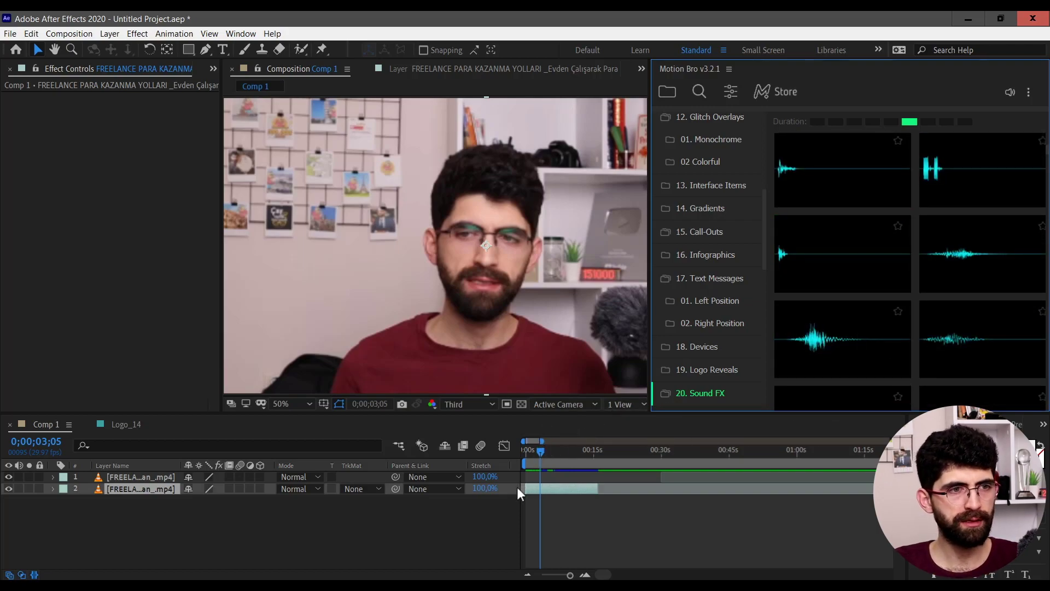
{"action": "left_click", "coordinate": [537, 449]}
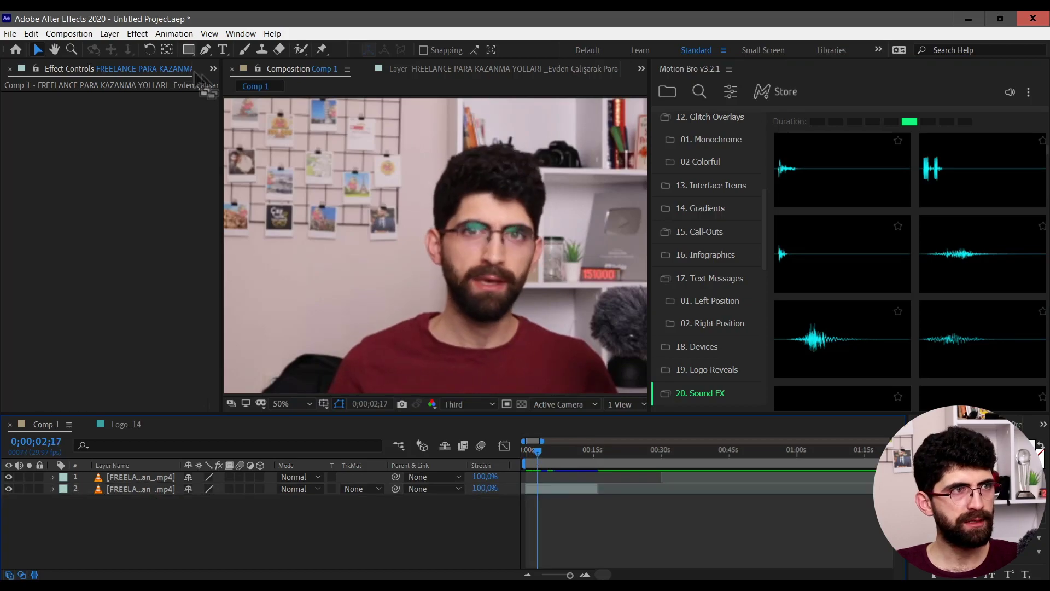
Step: Draw a white circle with the Ellipse tool, duplicate it twice and shift the copies later
{"action": "left_click_drag", "start_coordinate": [189, 50], "coordinate": [229, 81]}
{"action": "left_click", "coordinate": [301, 251]}
{"action": "mouse_move", "coordinate": [301, 250]}
{"action": "left_mouse_down"}
{"action": "mouse_move", "coordinate": [328, 269]}
{"action": "mouse_move", "coordinate": [281, 220]}
{"action": "left_mouse_up"}
{"action": "key", "text": "v"}
{"action": "key", "text": "ctrl+d"}
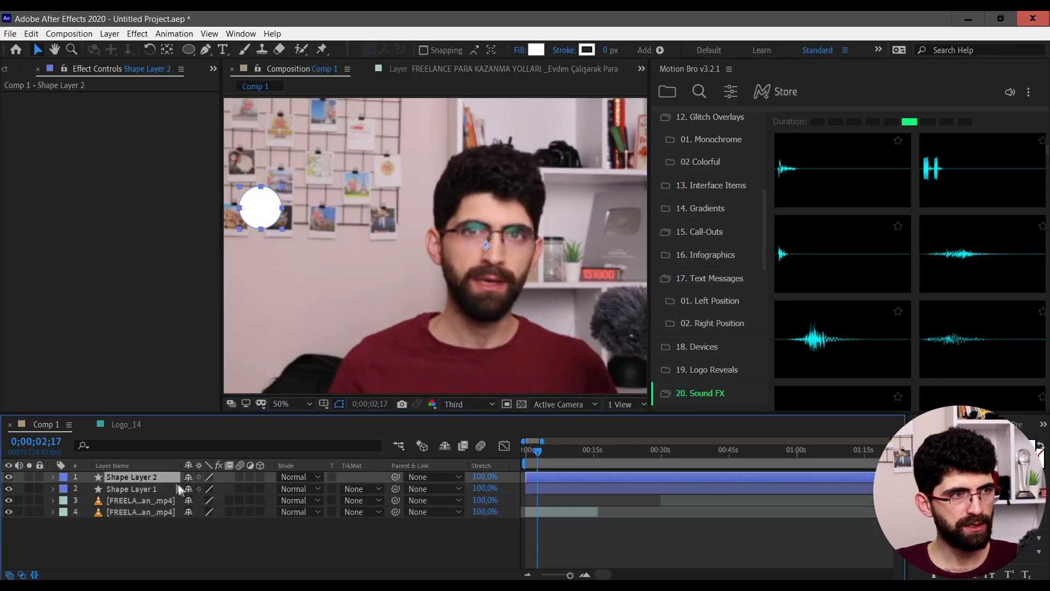
{"action": "key", "text": "ctrl+d"}
{"action": "left_click_drag", "start_coordinate": [547, 488], "coordinate": [589, 477]}
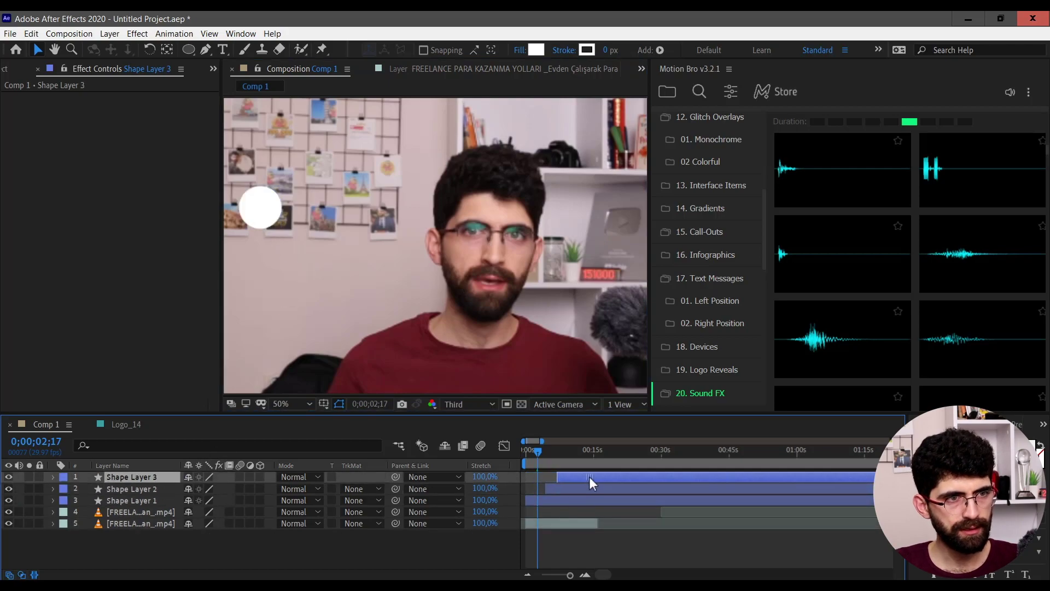
Step: Add a Bubble sound effect at Shape Layer 1's start, then preview the circles from 3;03
{"action": "scroll", "coordinate": [533, 494], "scroll_direction": "up", "scroll_amount": 5}
{"action": "left_click", "coordinate": [573, 500]}
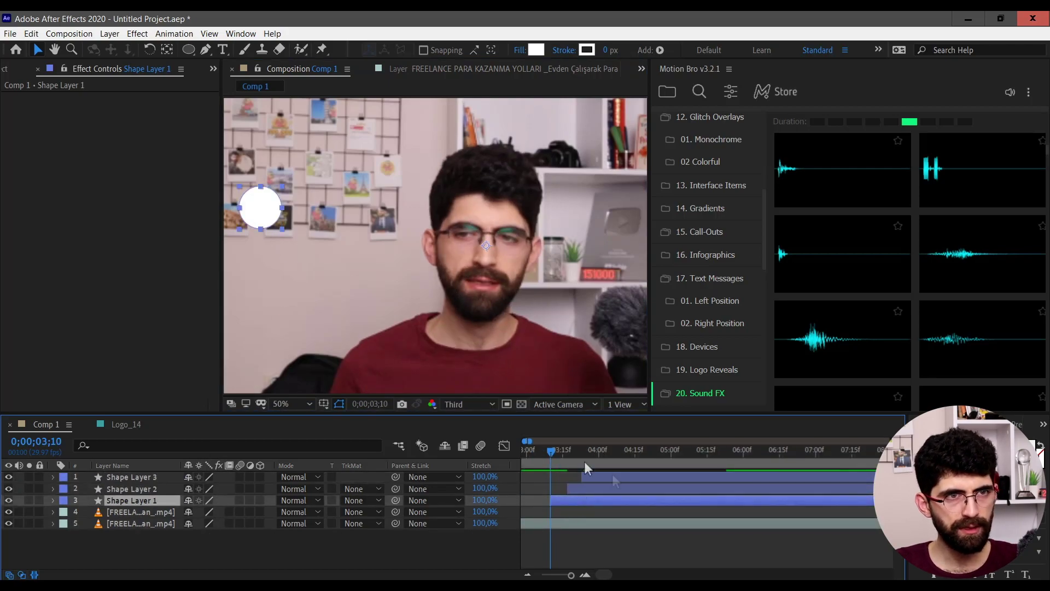
{"action": "left_click", "coordinate": [843, 291]}
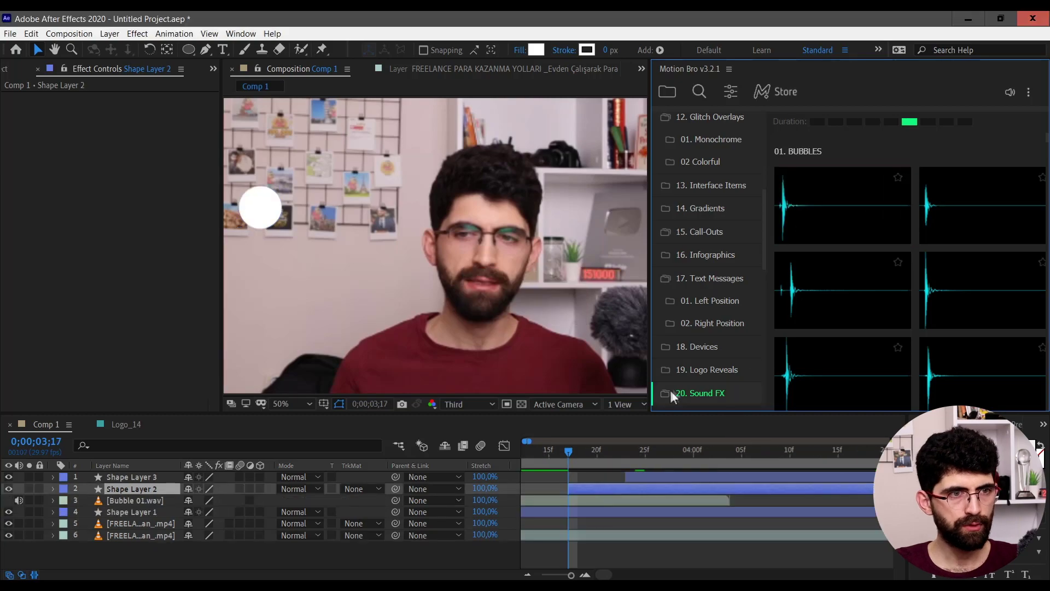
{"action": "left_click", "coordinate": [665, 476]}
{"action": "key", "text": "i"}
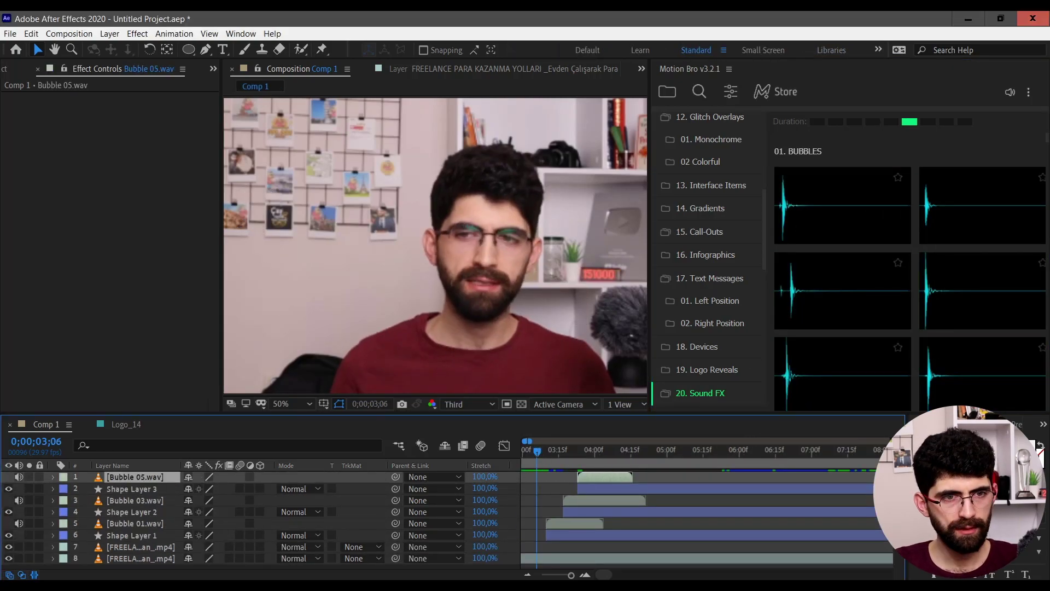
{"action": "left_click", "coordinate": [529, 454]}
{"action": "key", "text": "space"}
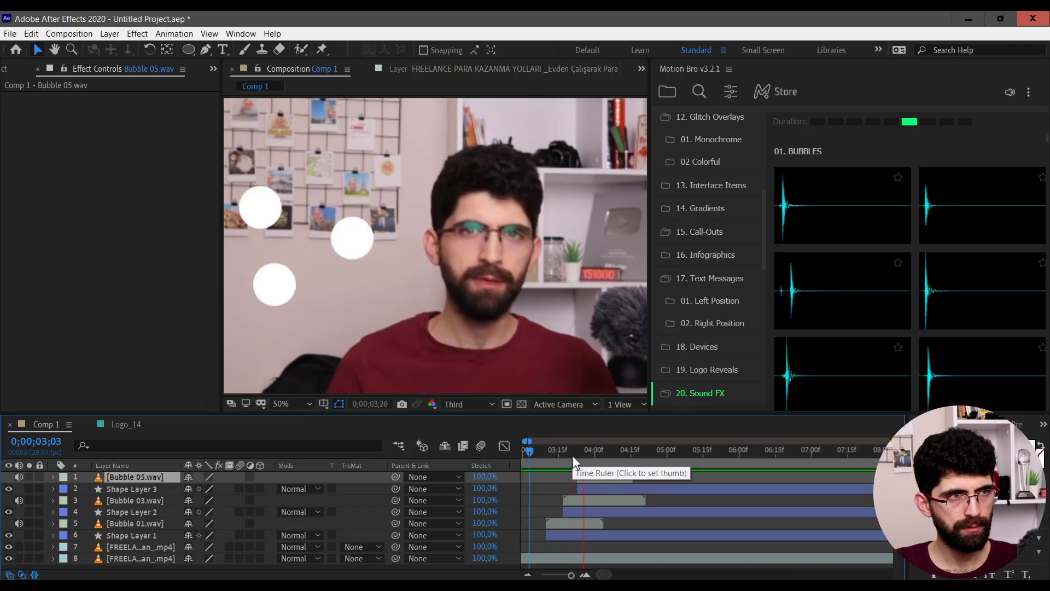
{"action": "left_click", "coordinate": [569, 455]}
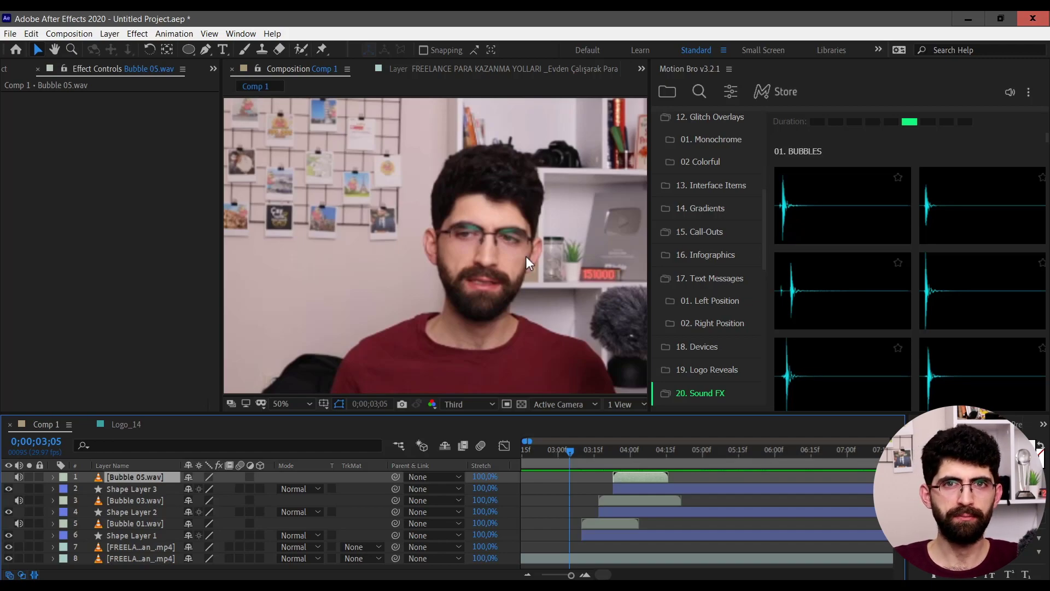
{"action": "scroll", "coordinate": [704, 306], "scroll_direction": "up", "scroll_amount": 5}
{"action": "left_click", "coordinate": [706, 194]}
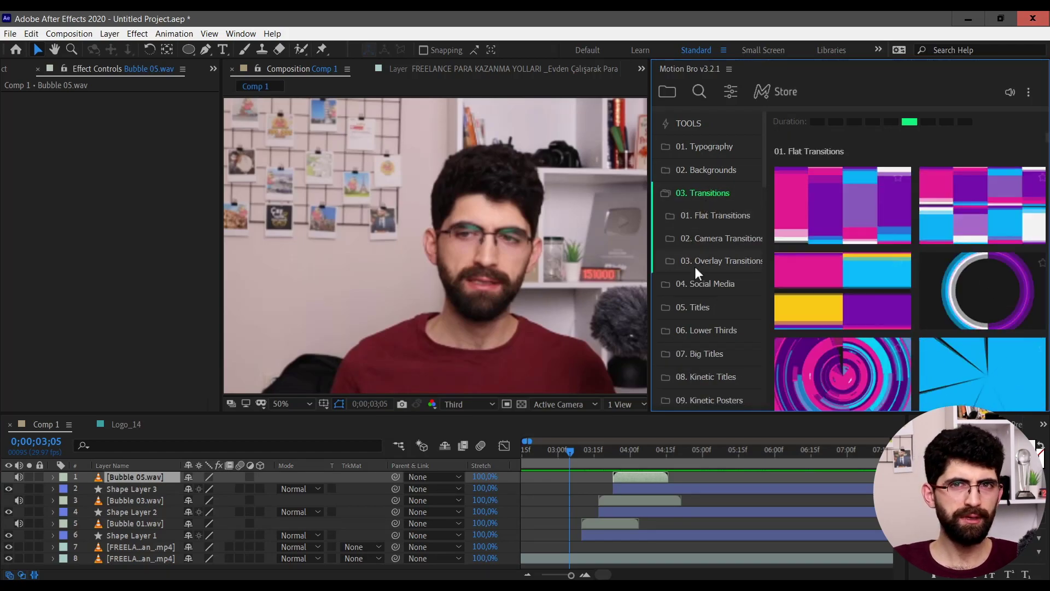
{"action": "left_click", "coordinate": [699, 91]}
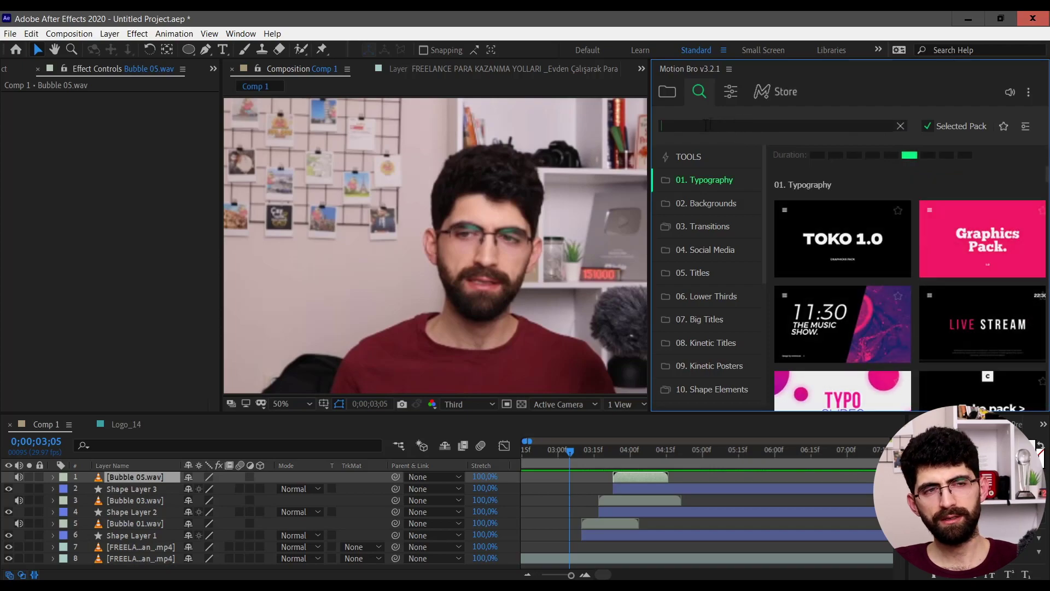
{"action": "left_click", "coordinate": [730, 91]}
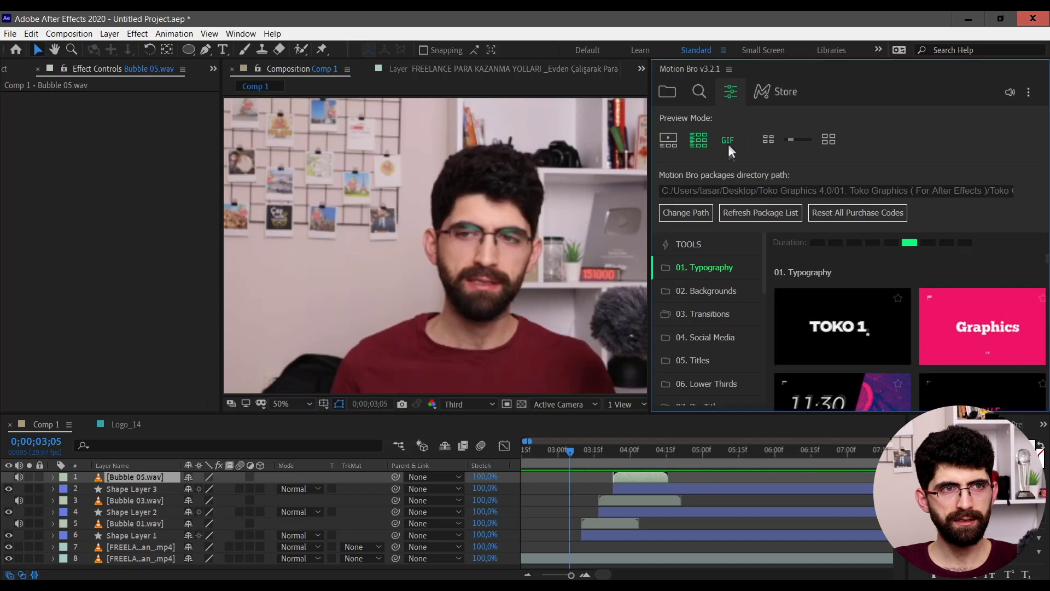
{"action": "left_click", "coordinate": [721, 95]}
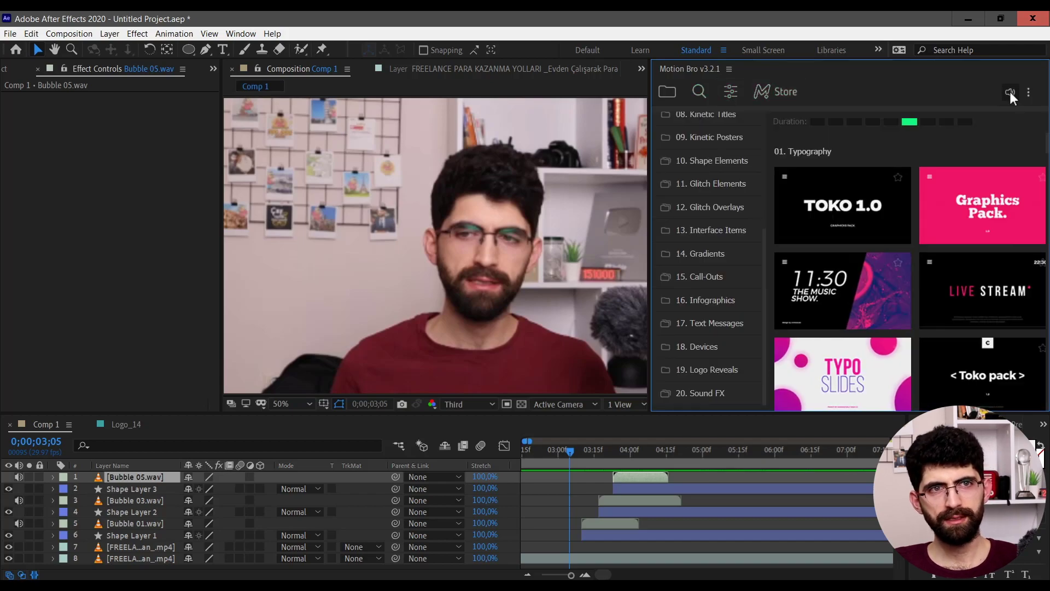